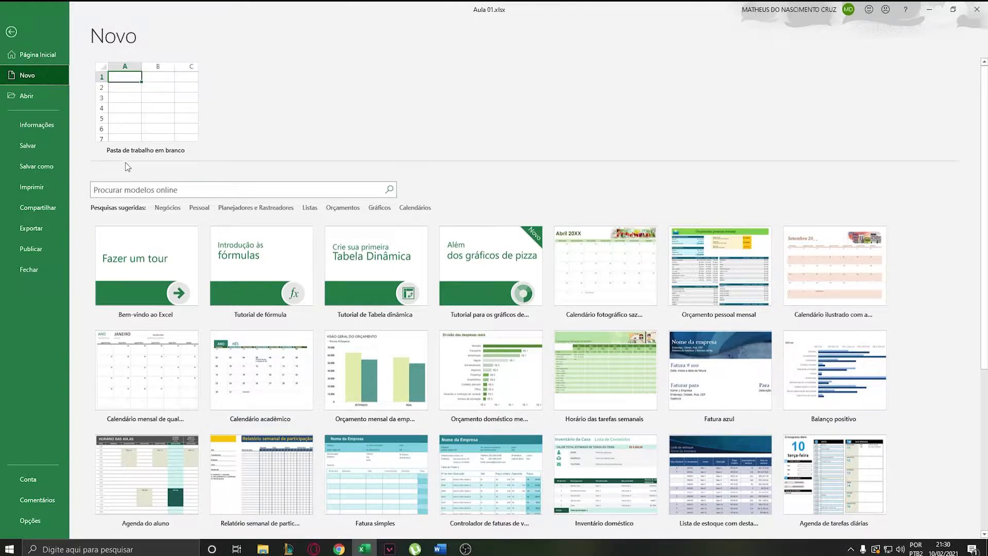
Step: Create a new blank workbook
click(183, 127)
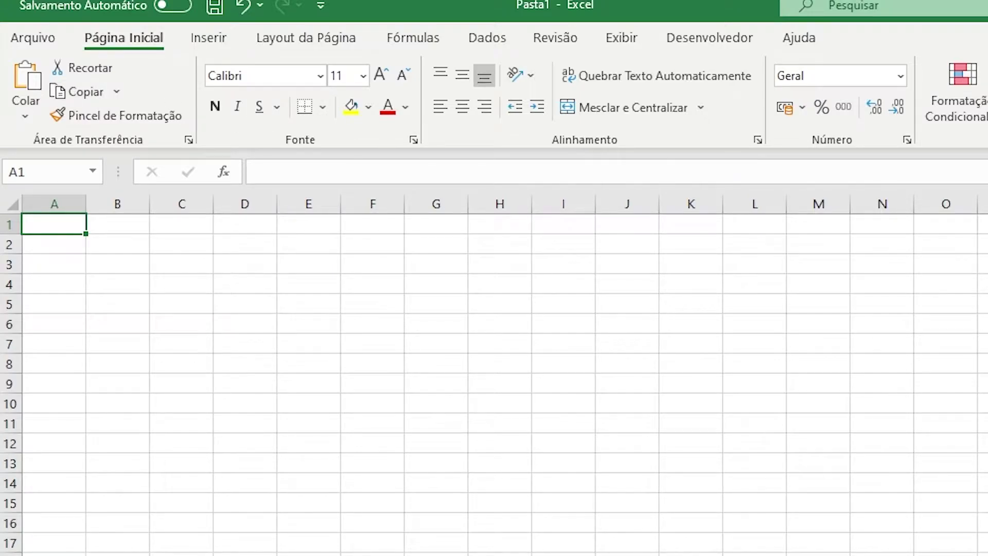
click(204, 37)
click(312, 42)
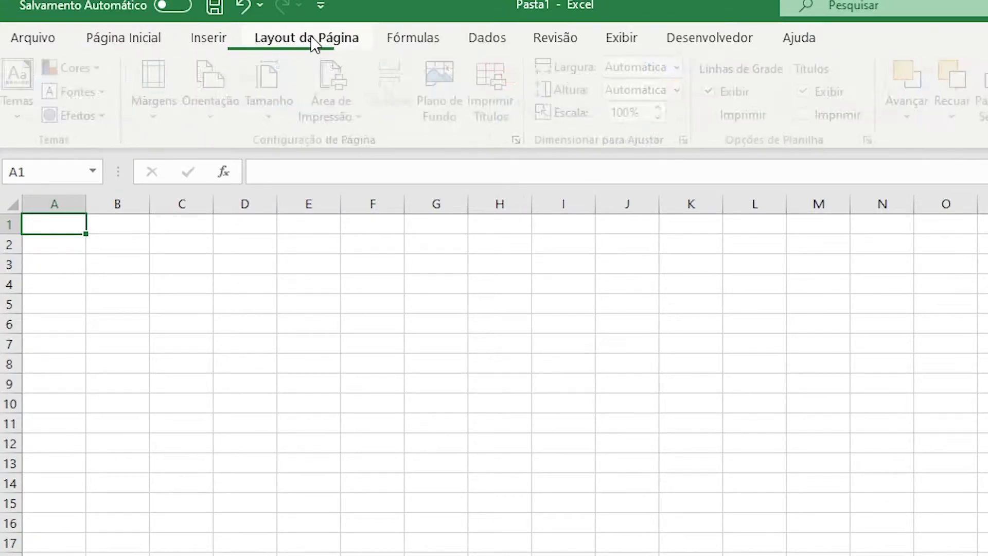
click(431, 38)
click(488, 43)
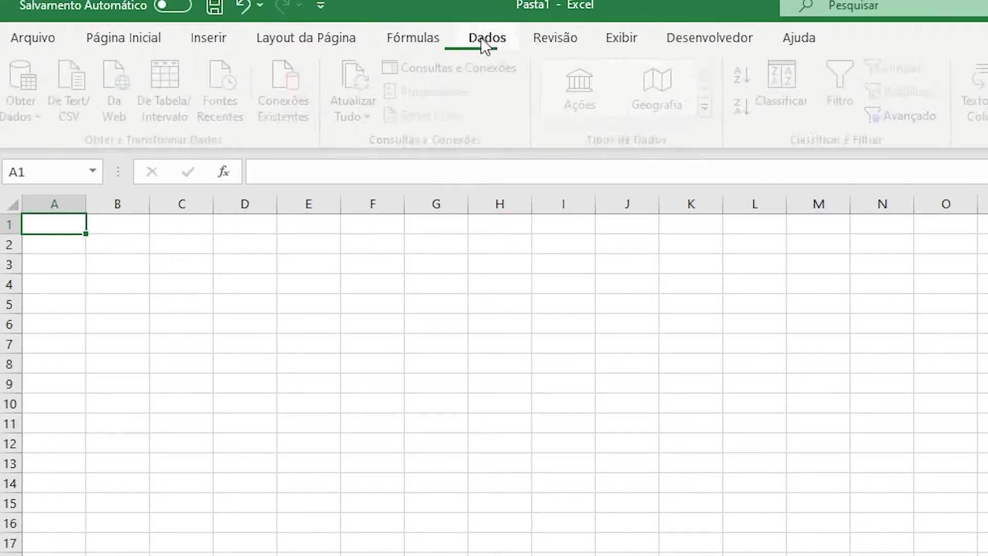
click(153, 41)
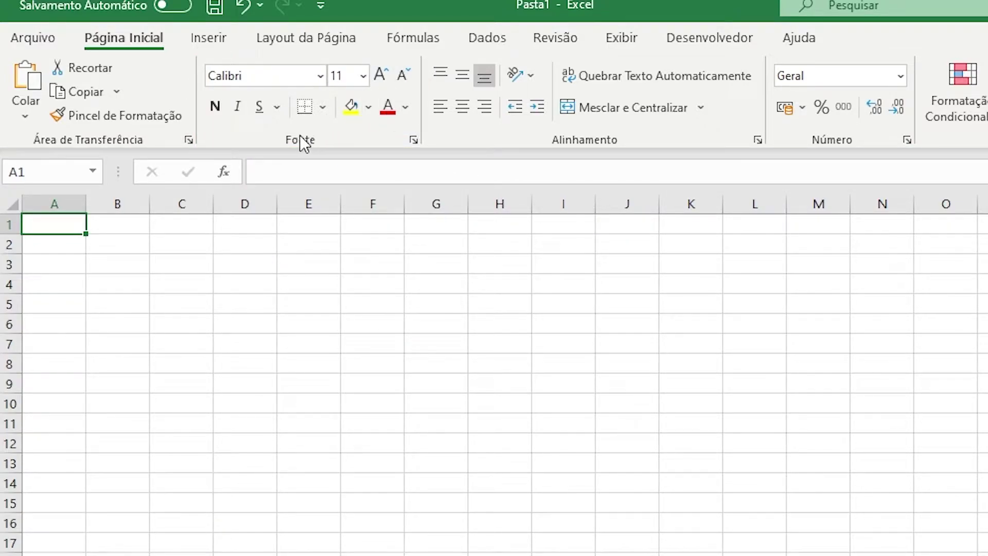
click(320, 76)
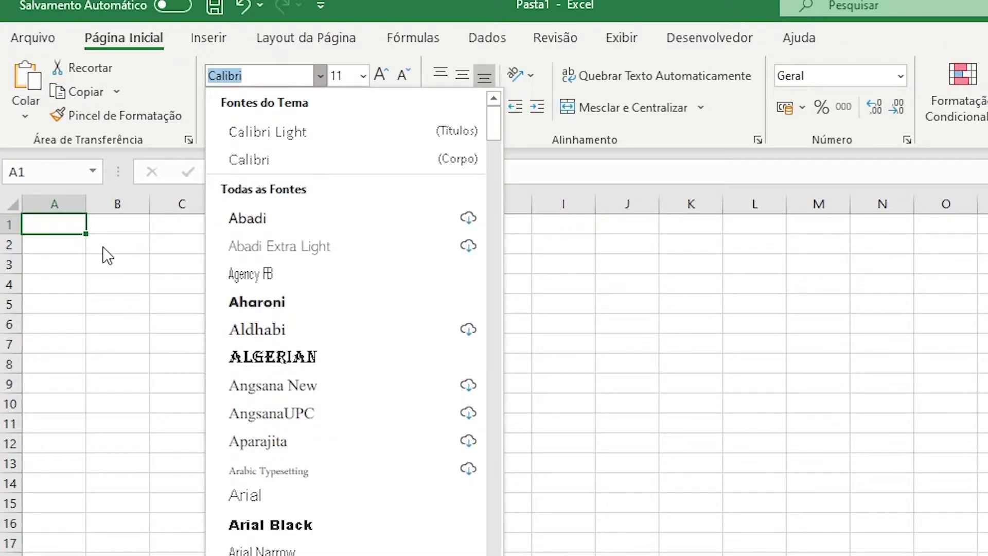
click(362, 75)
click(362, 75)
click(362, 74)
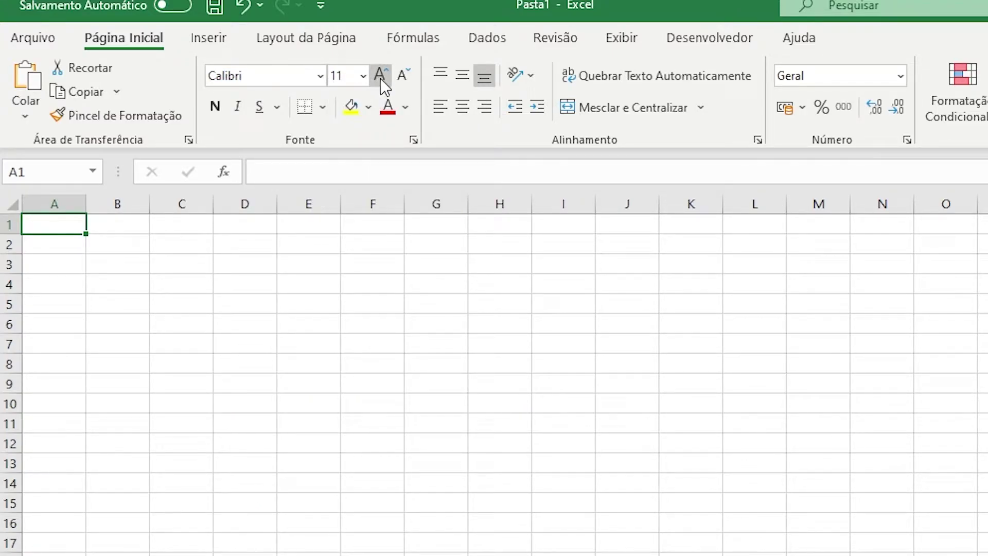
Step: Increase the font size of cell A1 and decrease it back to 11
click(381, 77)
click(398, 75)
click(378, 75)
click(382, 74)
click(400, 75)
click(403, 75)
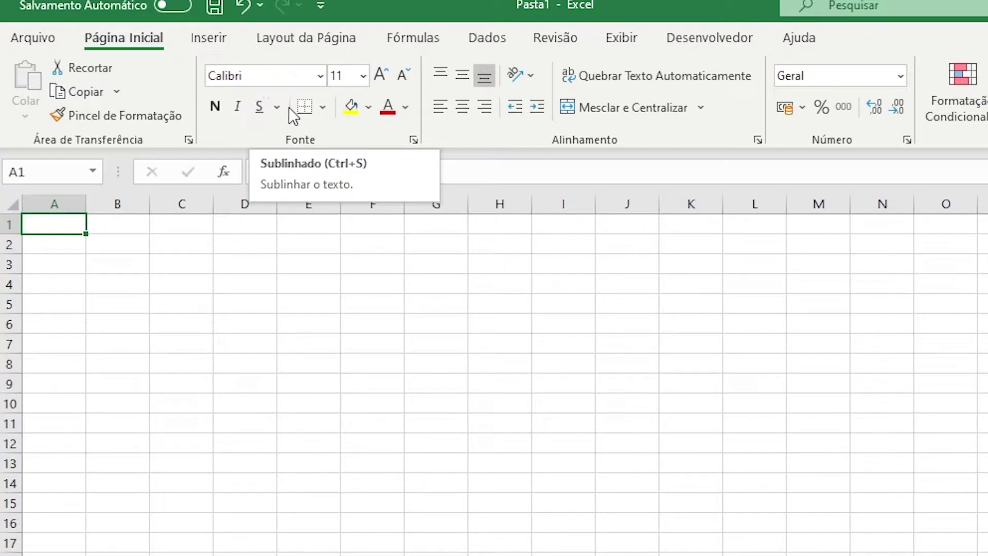
click(323, 108)
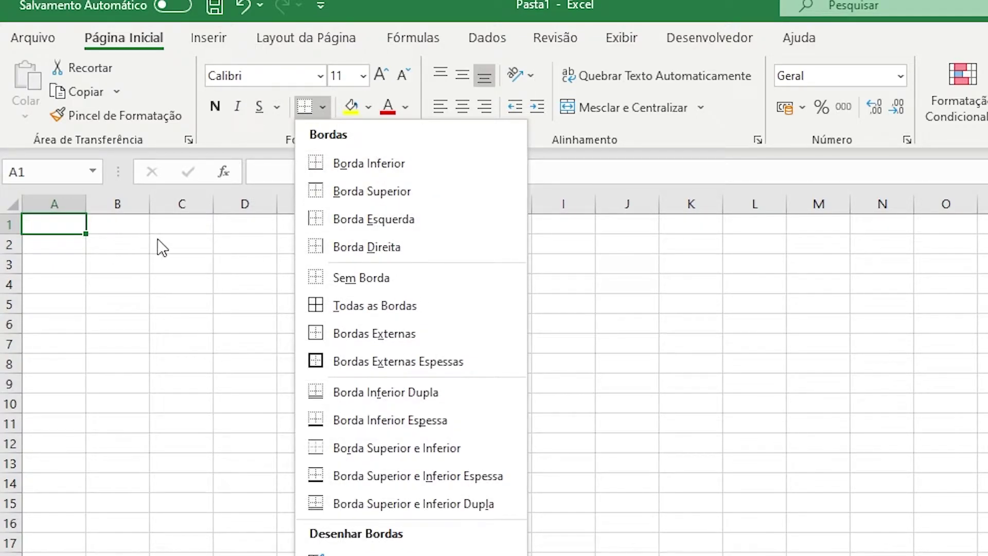
click(178, 297)
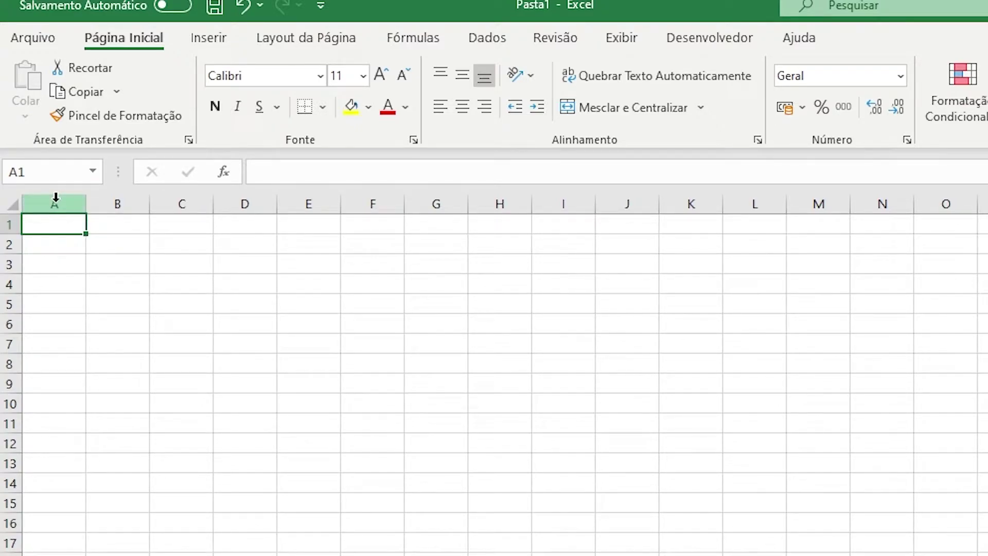
Step: Examine the cell references and formula bar for cell B2, column B and cells L11 and L10
click(109, 238)
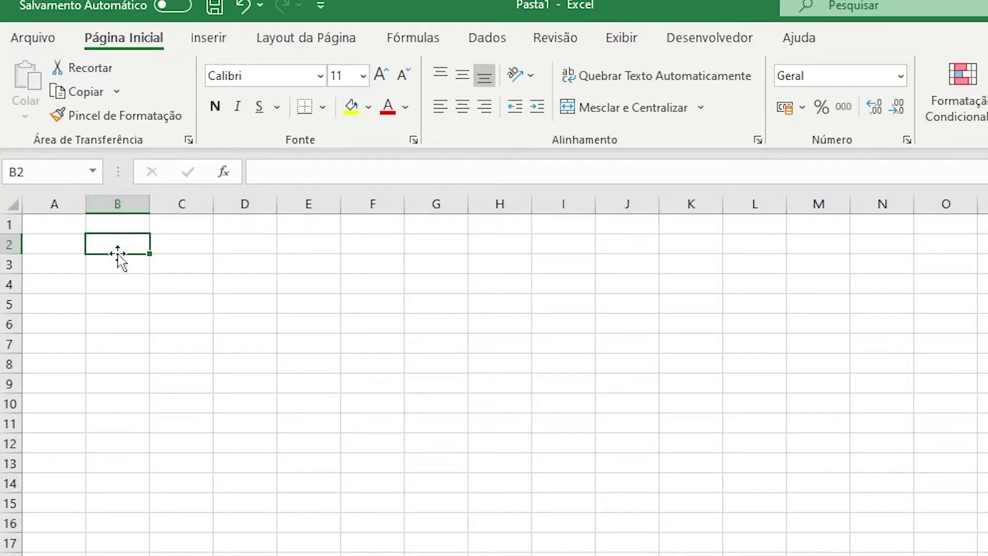
click(126, 202)
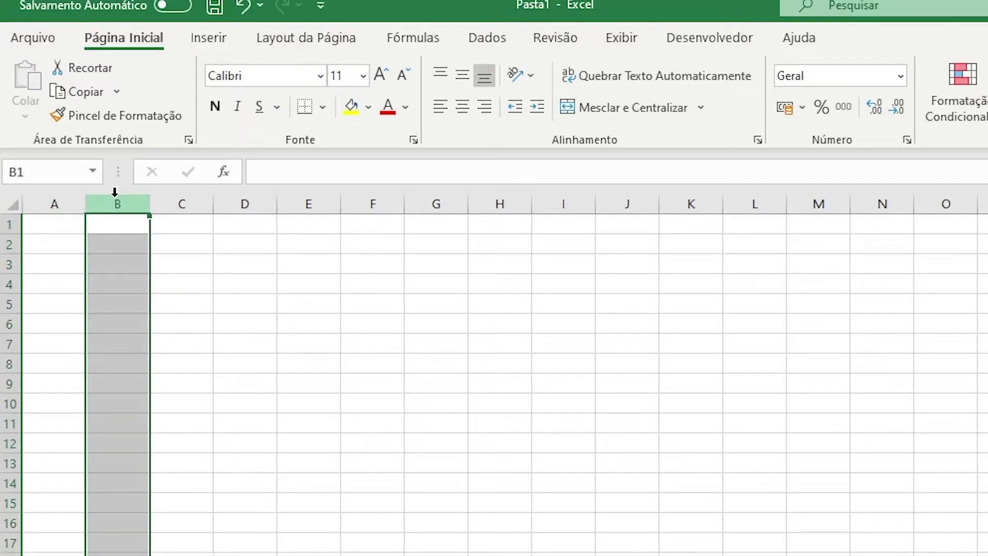
click(119, 240)
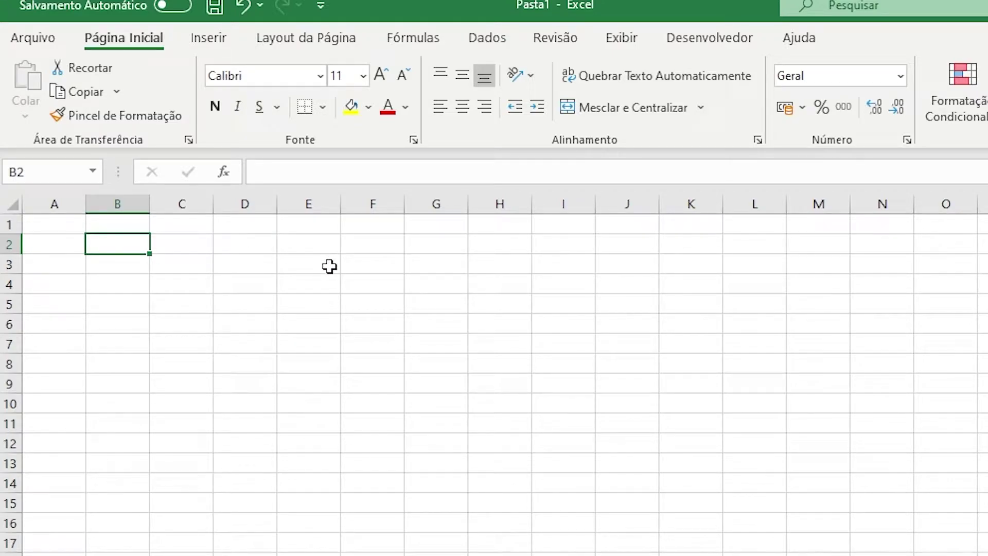
click(757, 428)
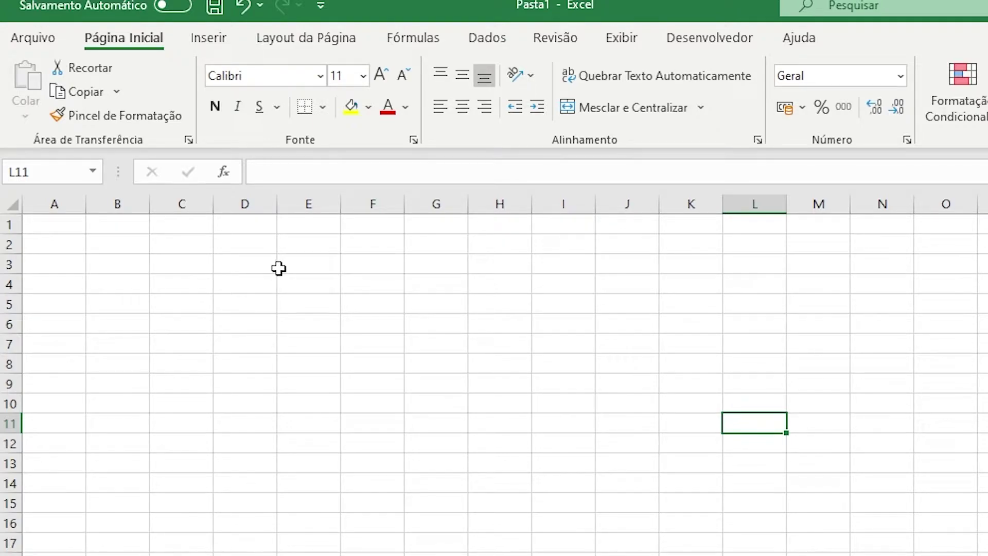
click(264, 175)
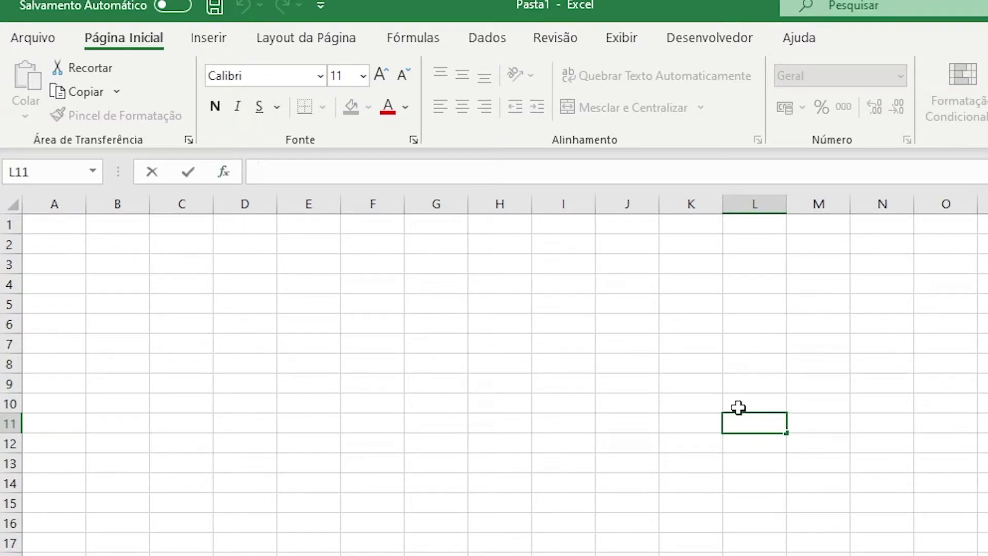
click(754, 466)
click(751, 423)
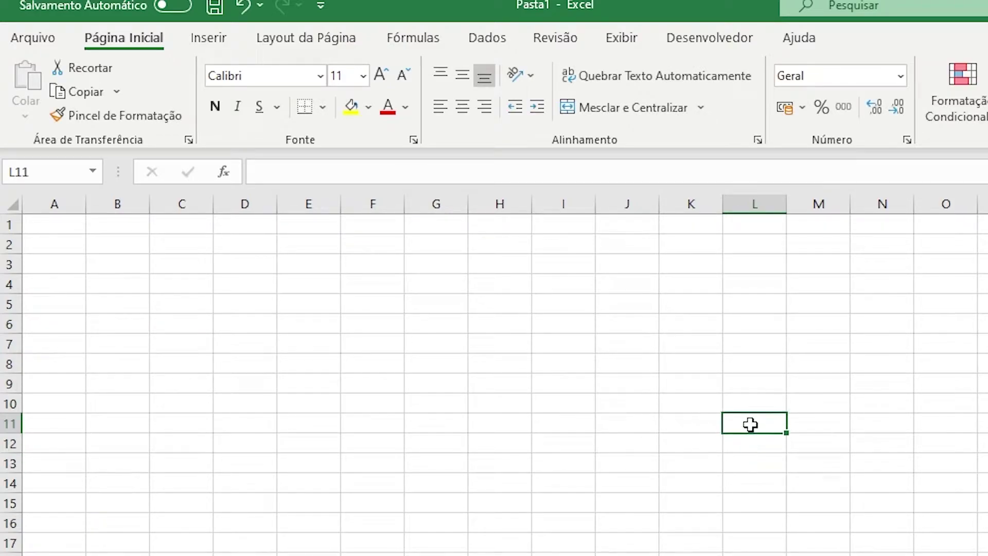
click(754, 169)
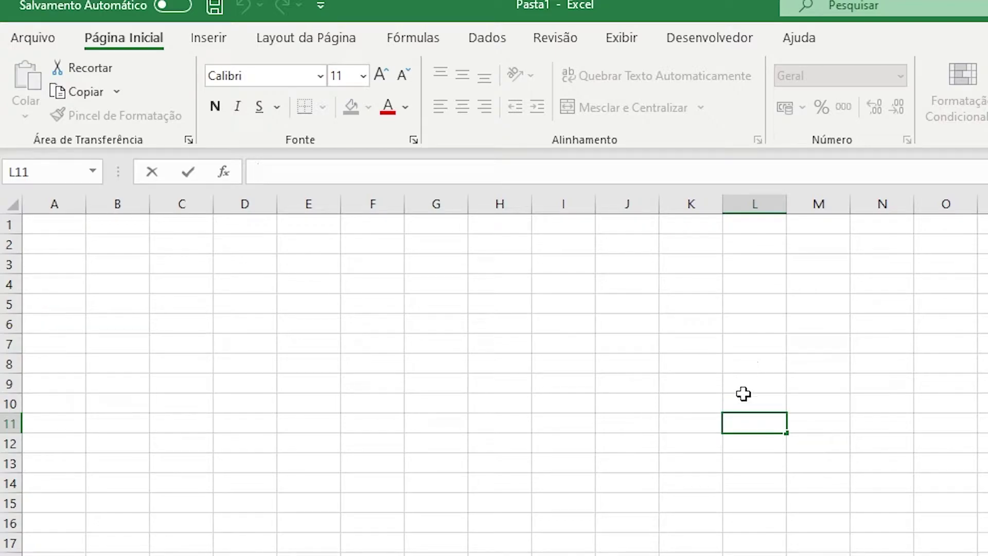
click(755, 407)
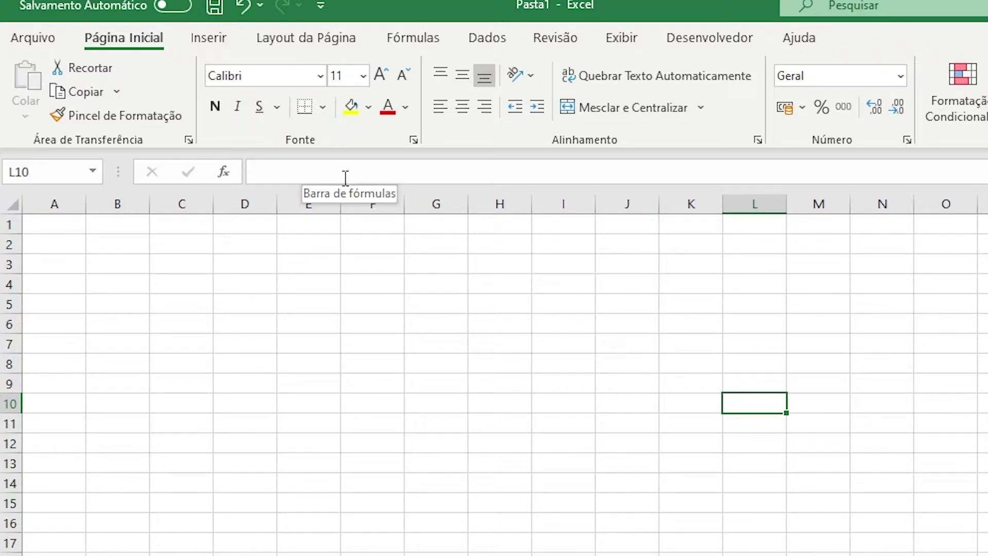
click(372, 267)
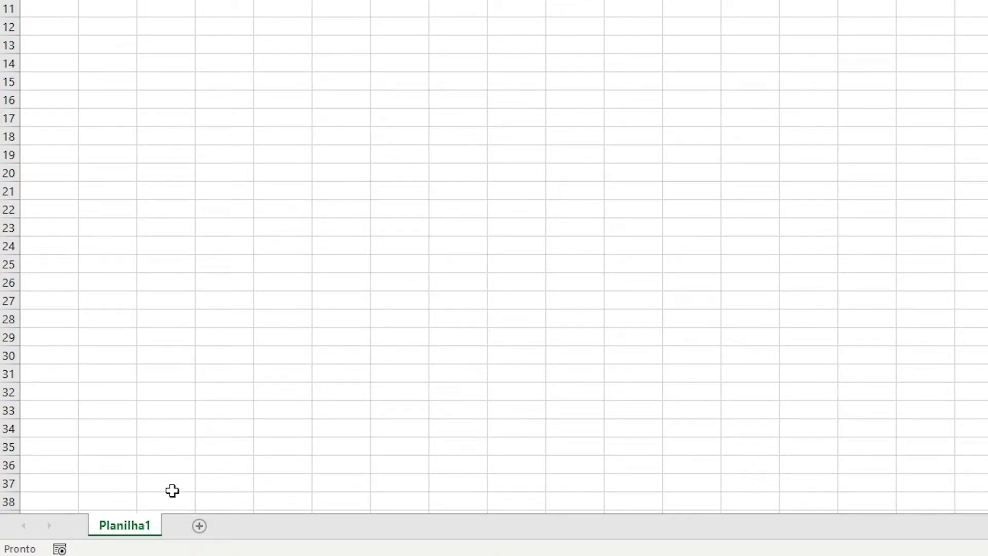
Step: Add three worksheets to the workbook and return to the first sheet, Planilha1
click(200, 527)
click(270, 528)
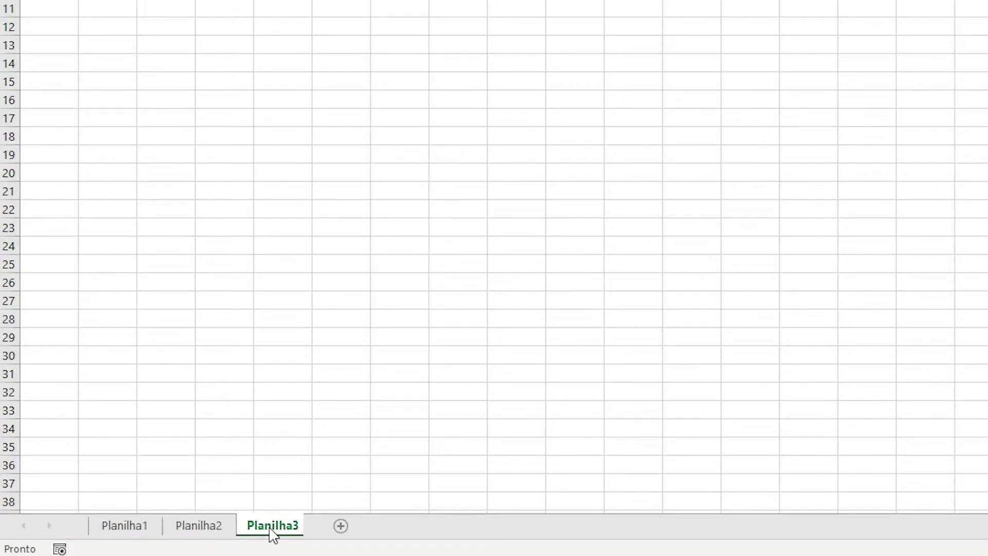
click(342, 527)
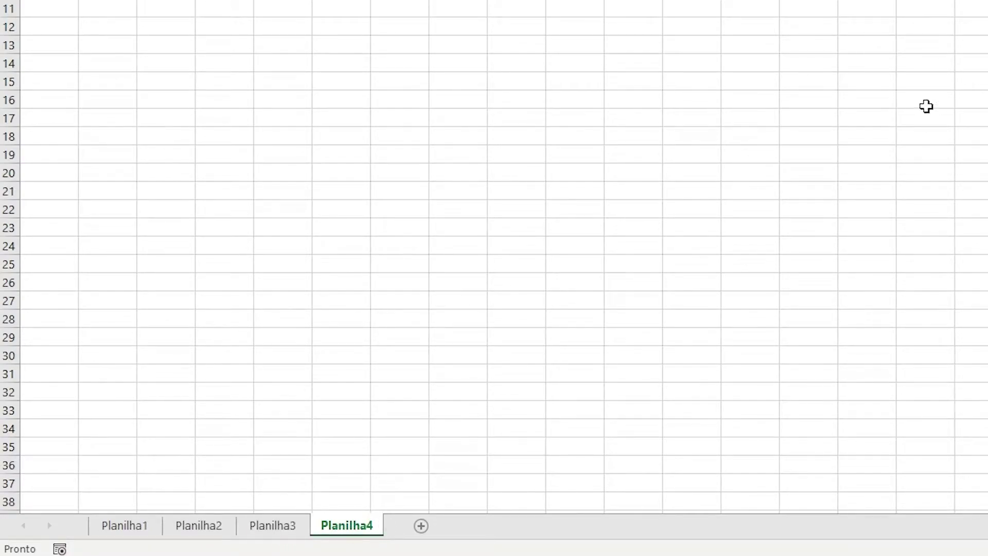
click(289, 526)
click(192, 530)
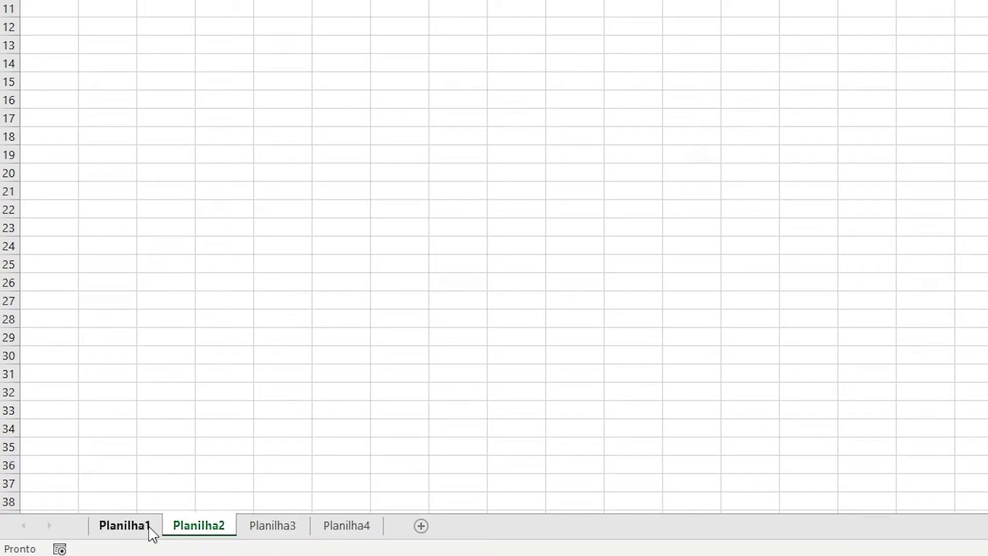
click(149, 530)
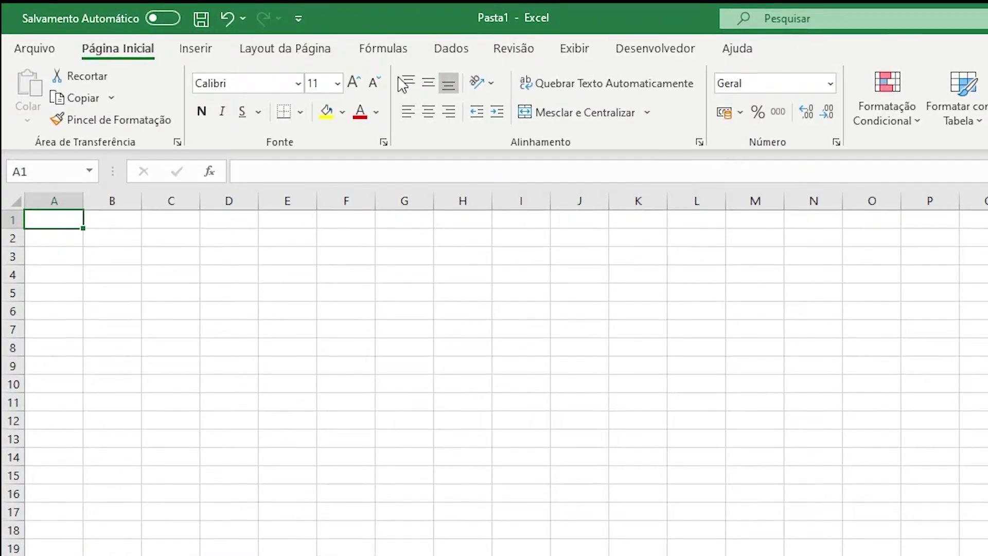
Step: Apply all borders (Todas as Bordas) to the range A1:D5
click(300, 113)
drag(51, 224, 223, 307)
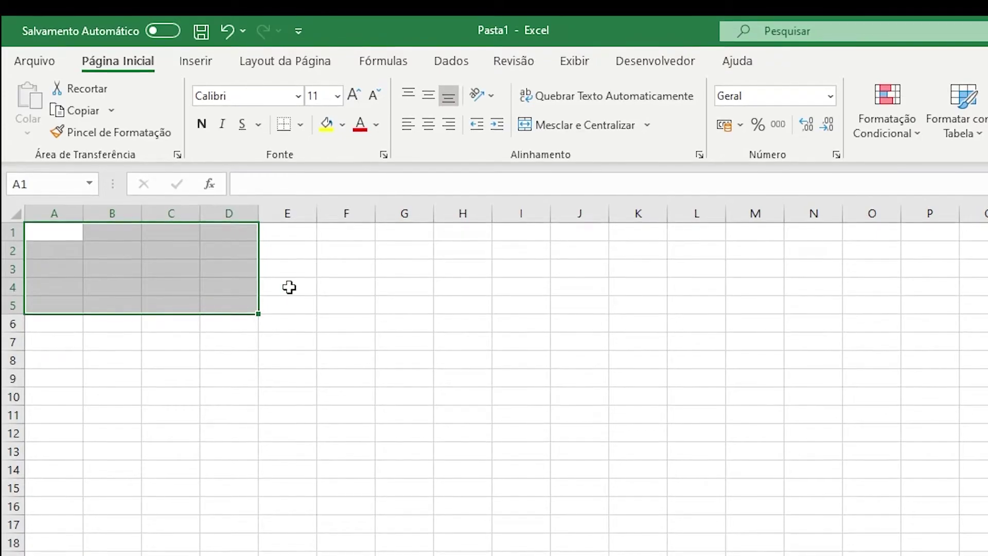
click(299, 127)
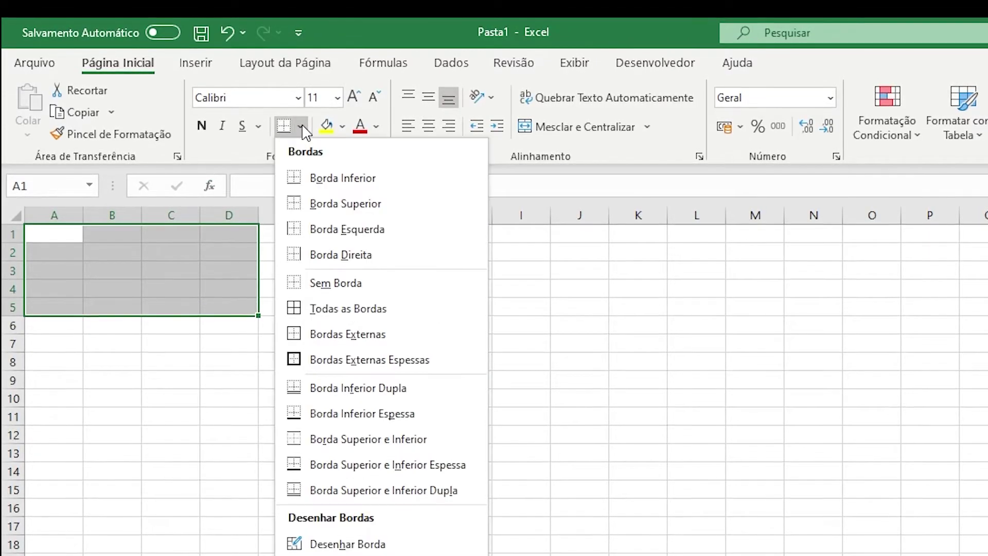
click(337, 311)
click(170, 384)
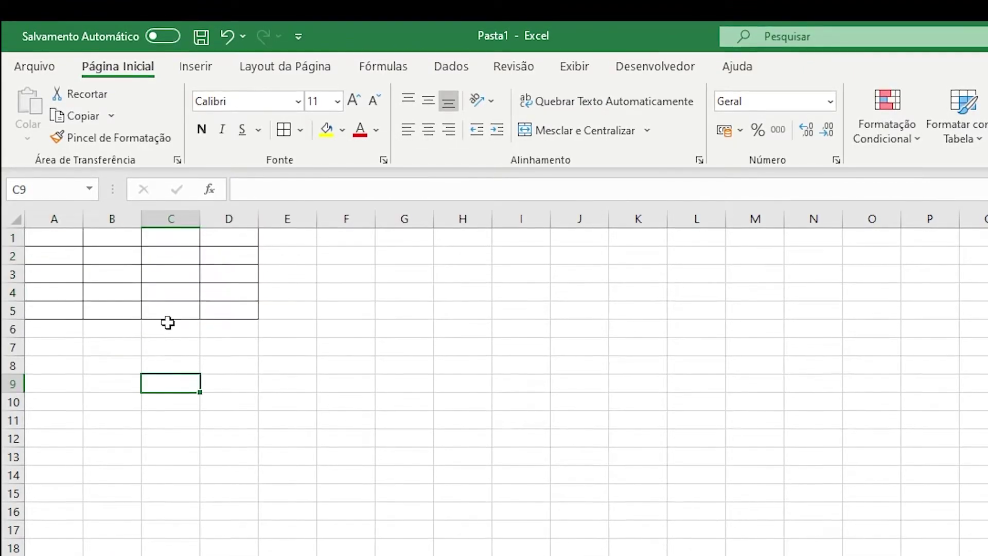
Step: Fill cell A1 of the bordered table with dark blue
drag(54, 238, 233, 317)
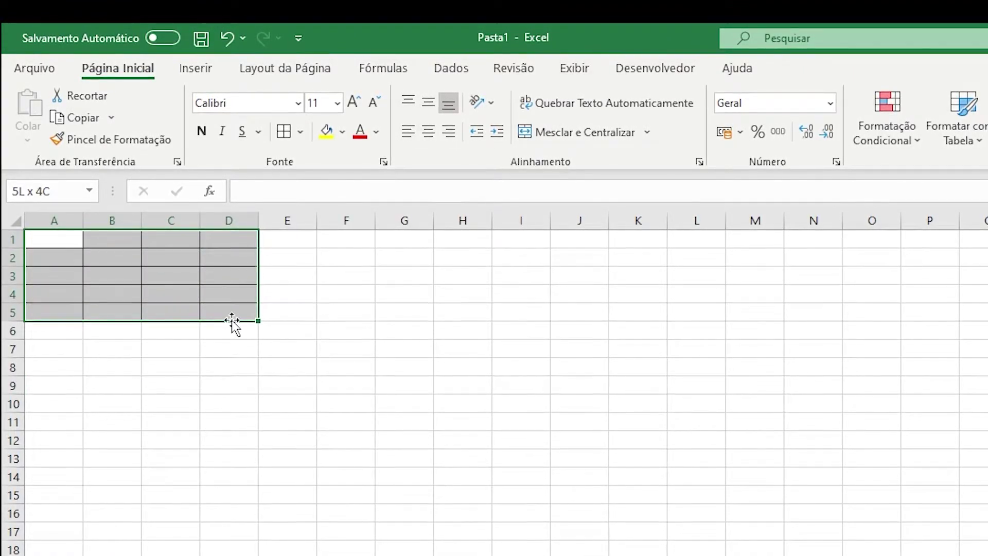
click(109, 261)
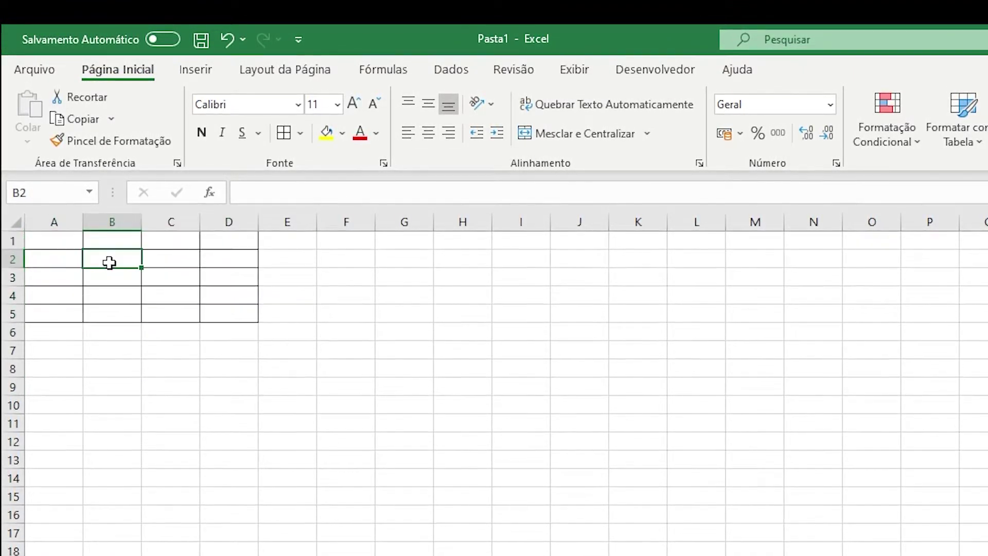
click(64, 242)
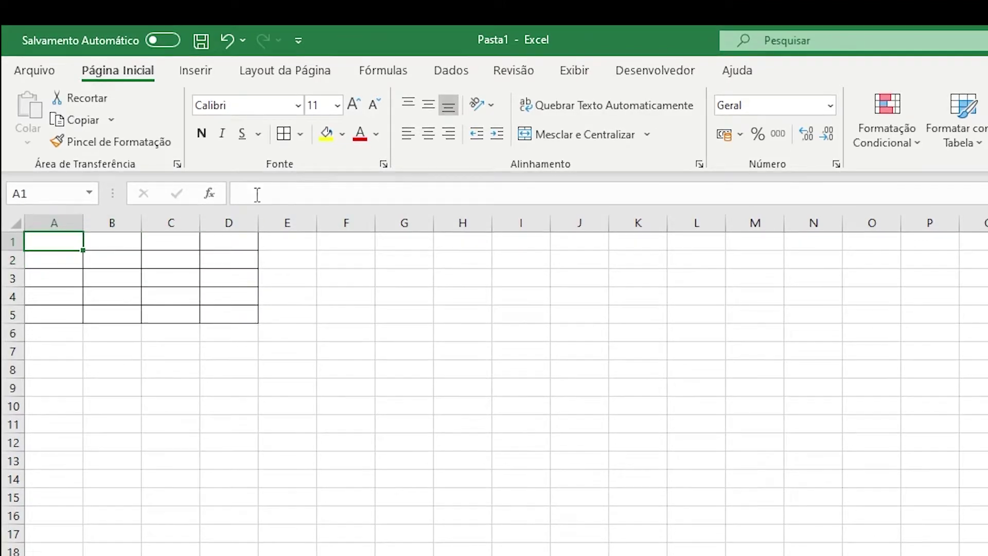
click(343, 143)
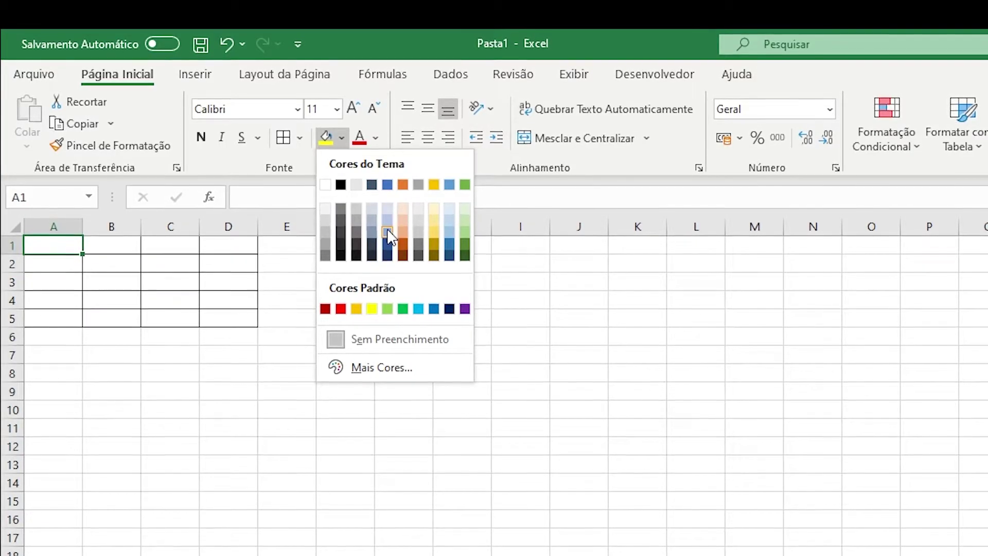
click(387, 248)
click(111, 299)
click(48, 244)
Step: Fill cell C2 of the bordered table with dark green
click(174, 263)
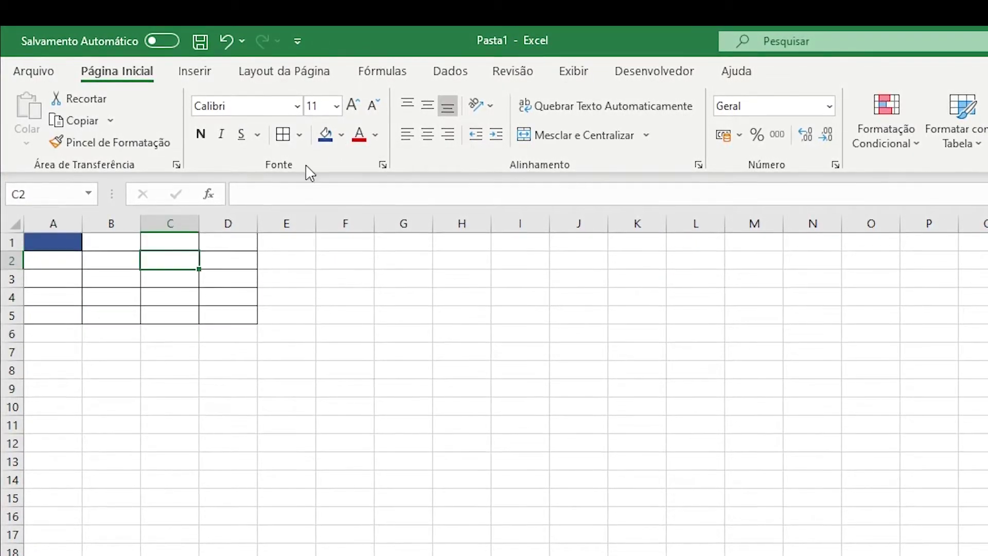
click(341, 135)
click(465, 247)
Step: Enter "Dia" in red text in cell D2 and "Dia" in black text in cell D3
click(228, 260)
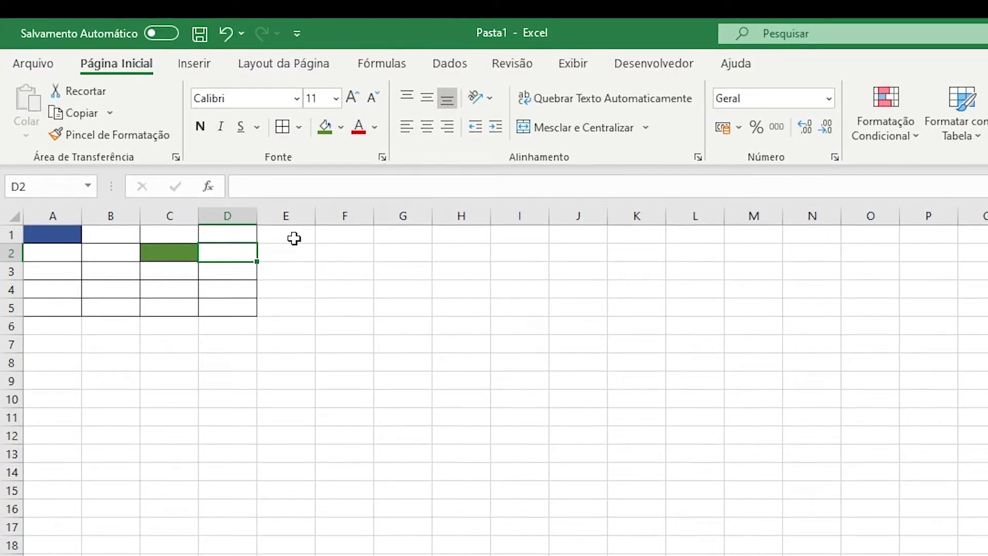
text(Dia)
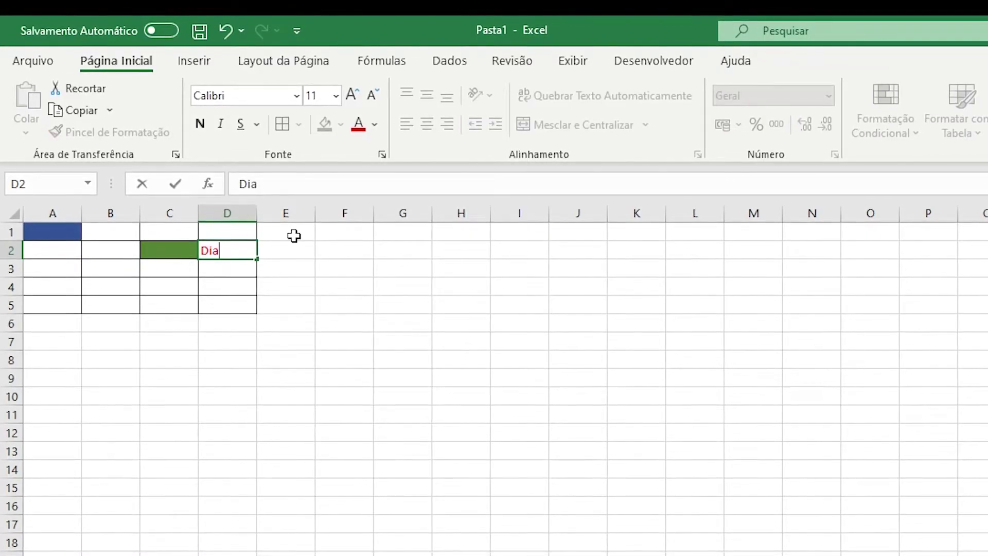
key(Tab)
key(Return)
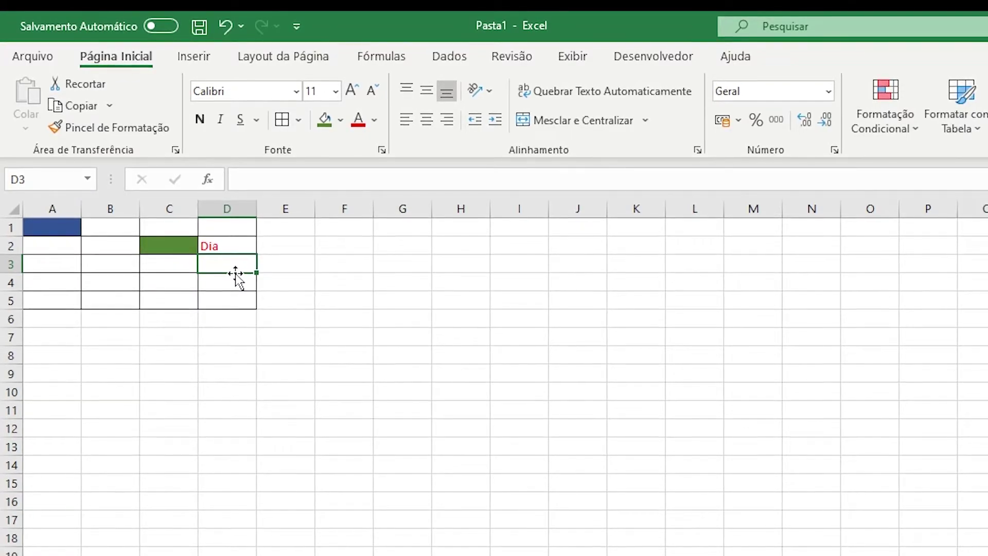
text(Dia)
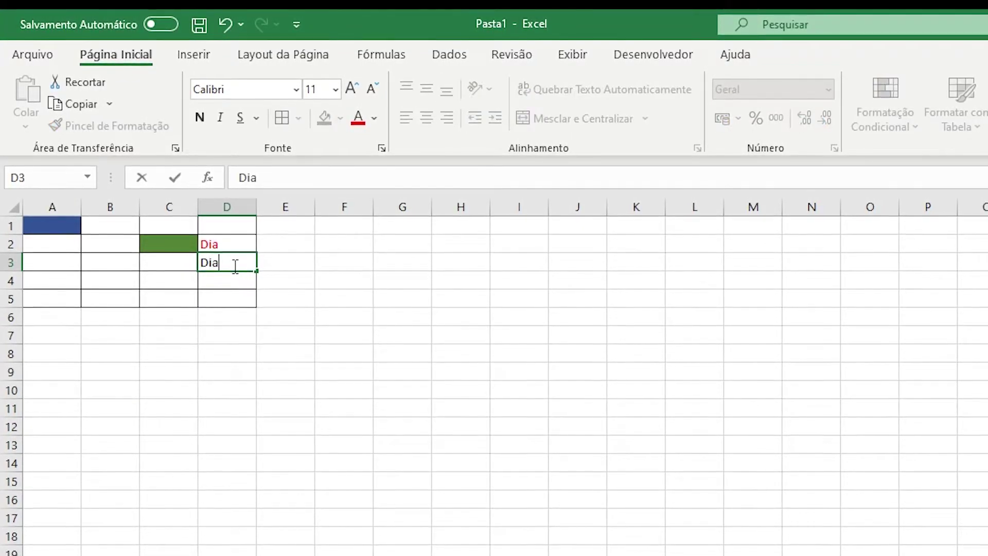
key(ctrl+Return)
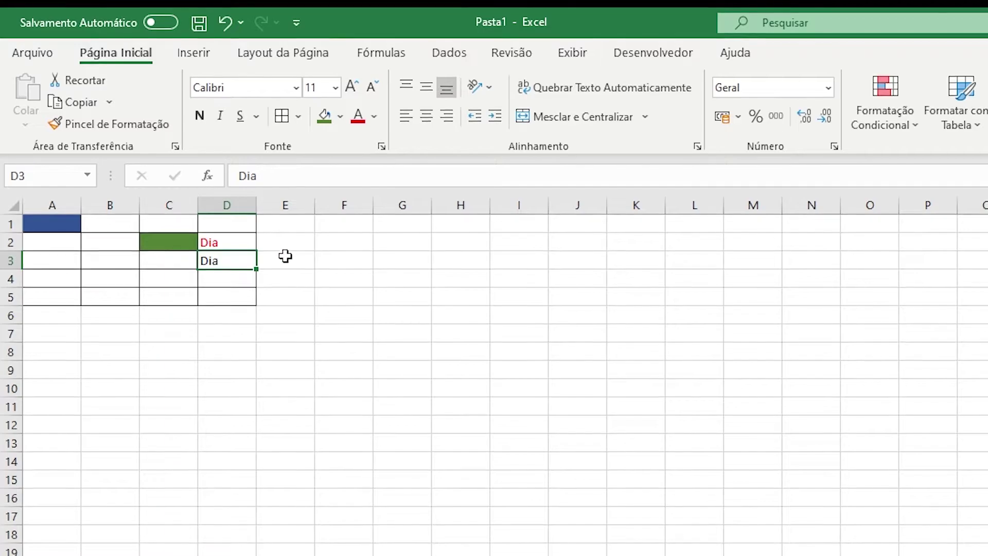
Step: Make row 2 about three times taller and try the alignment options on the text in D2, ending at top right
click(378, 116)
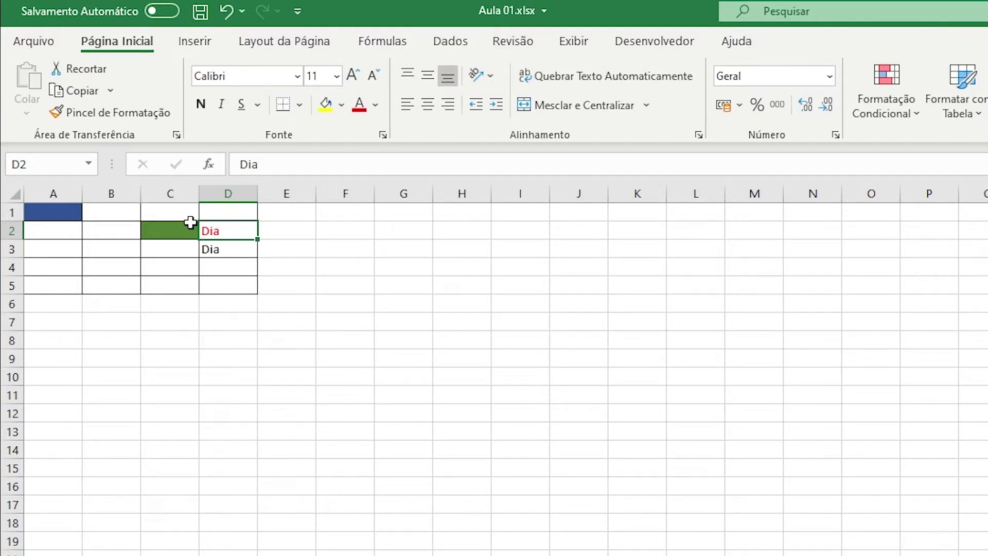
drag(13, 240, 15, 278)
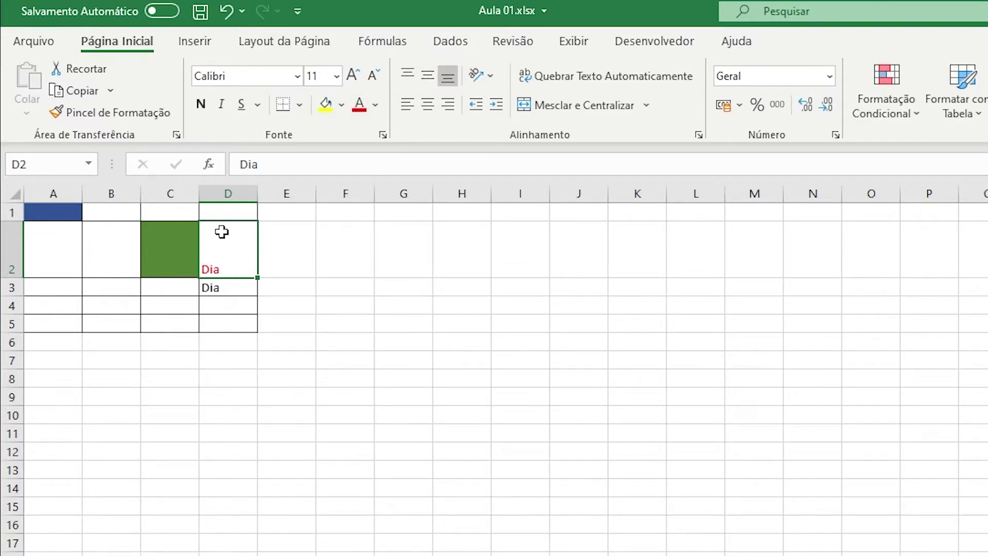
click(427, 77)
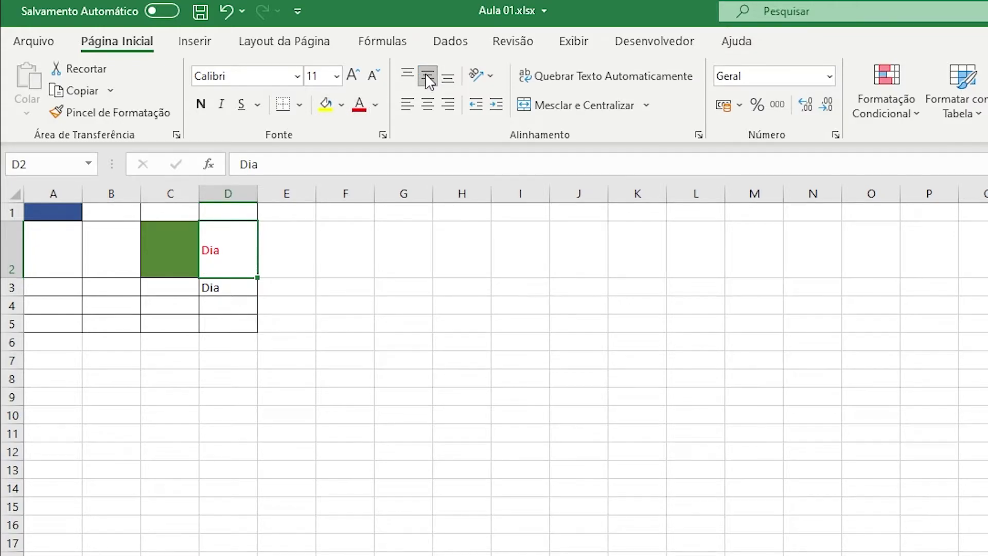
click(407, 81)
click(409, 109)
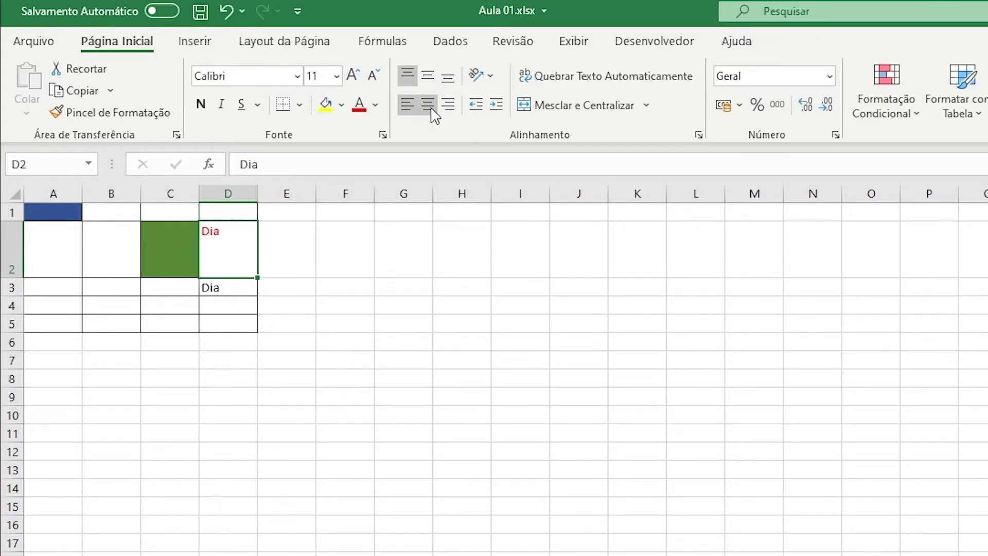
click(431, 109)
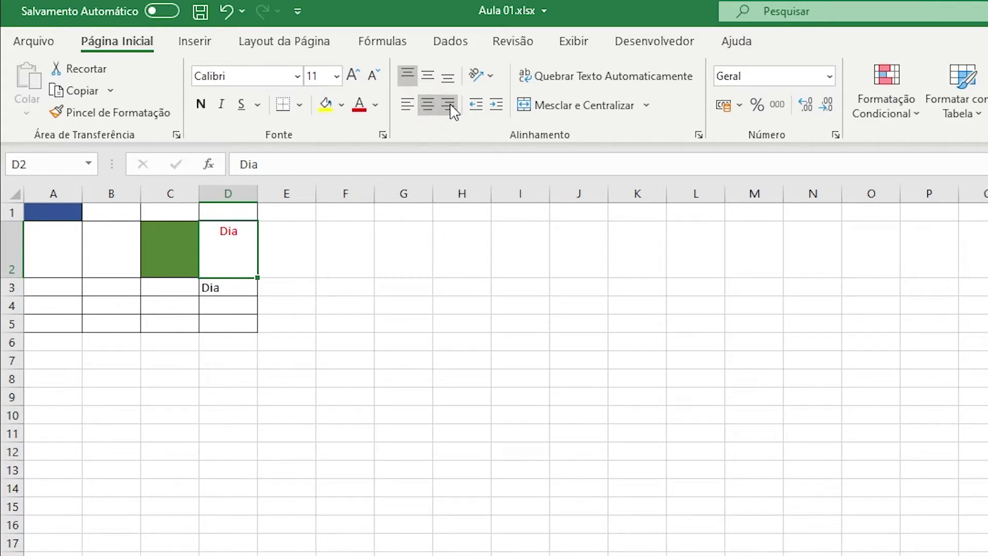
click(450, 108)
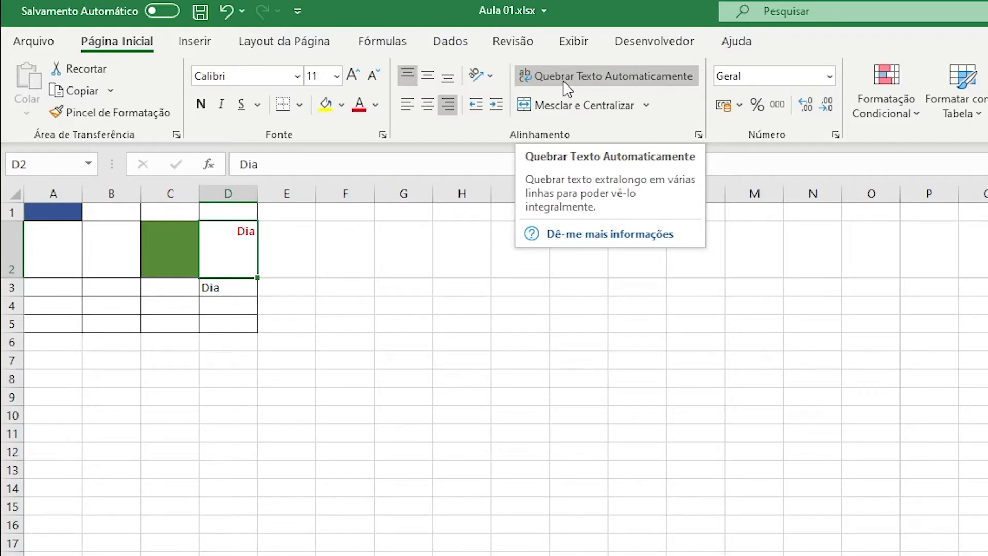
click(288, 452)
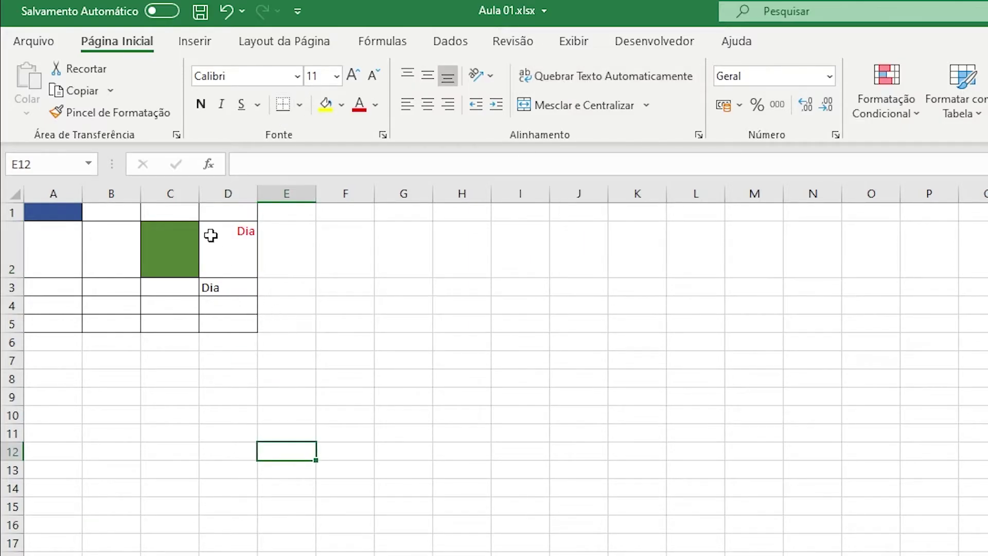
Step: Merge and center the range A2:D2 and align its text vertically in the middle
drag(234, 247, 62, 268)
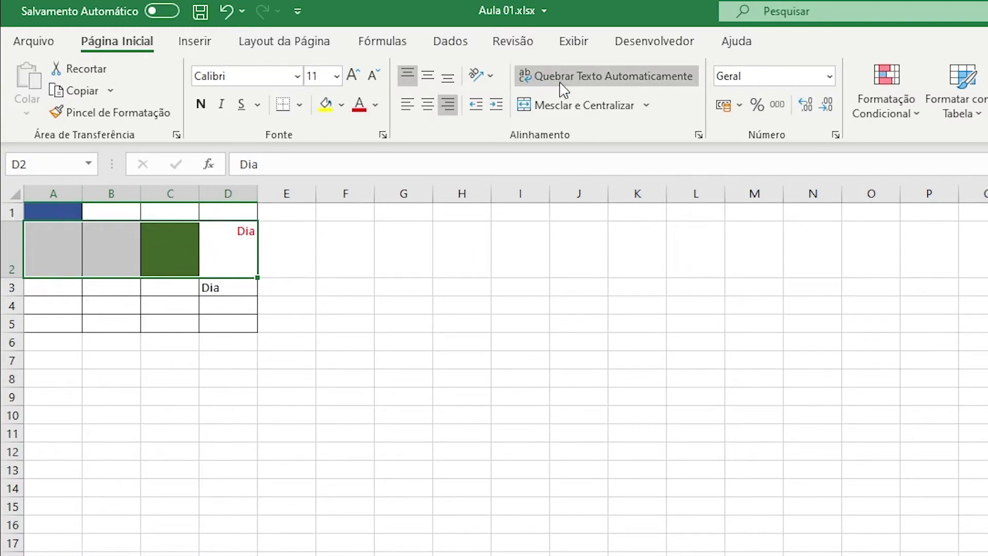
click(586, 112)
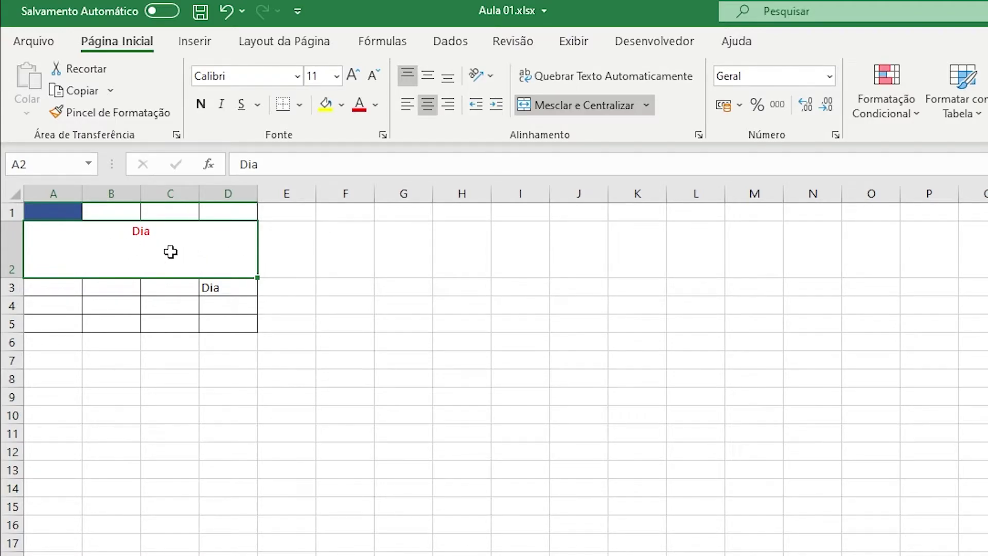
click(427, 76)
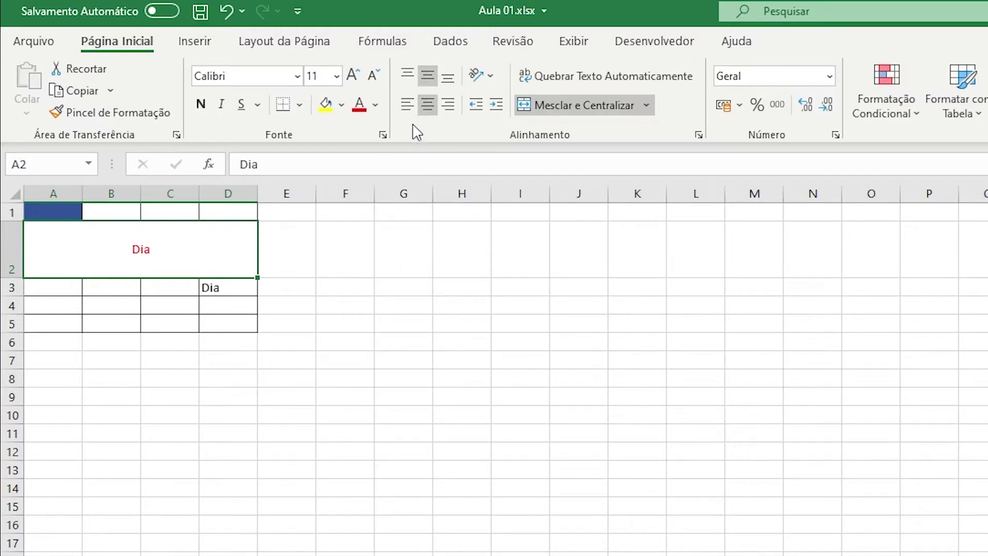
click(249, 484)
click(106, 254)
click(248, 362)
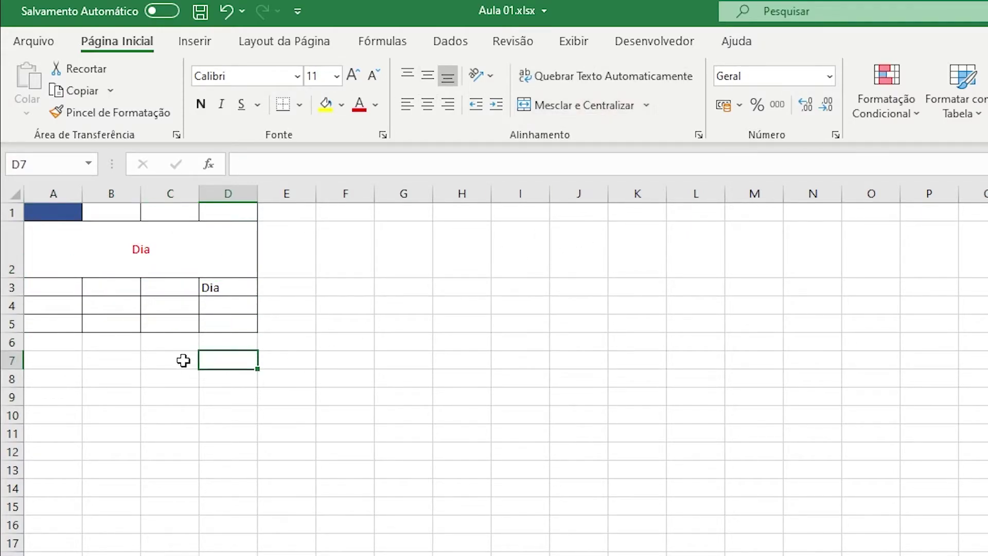
Step: Enter "Dia" in cell B3 and try to merge and center the range A3:D3
click(124, 286)
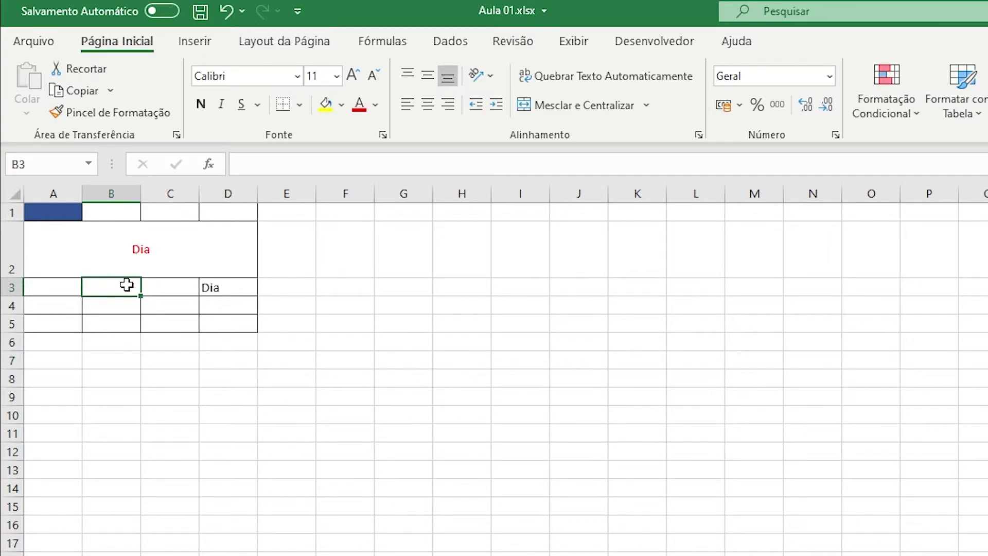
text(Dia)
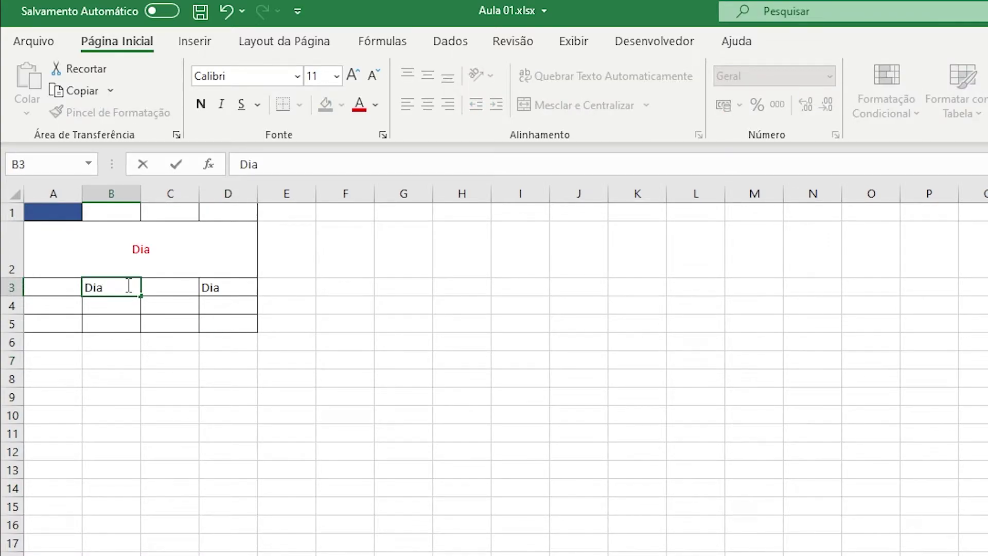
key(Return)
drag(218, 287, 72, 287)
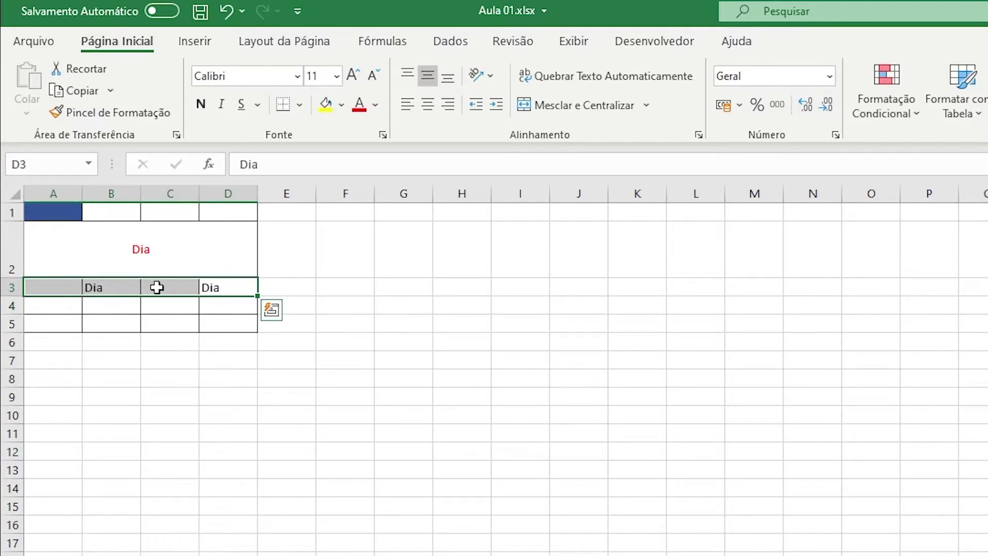
click(573, 100)
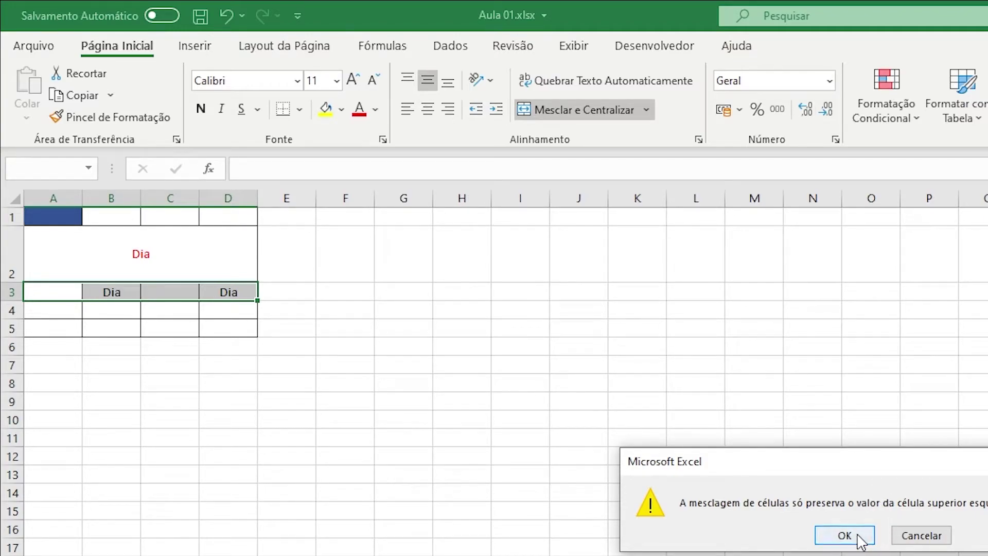
click(912, 536)
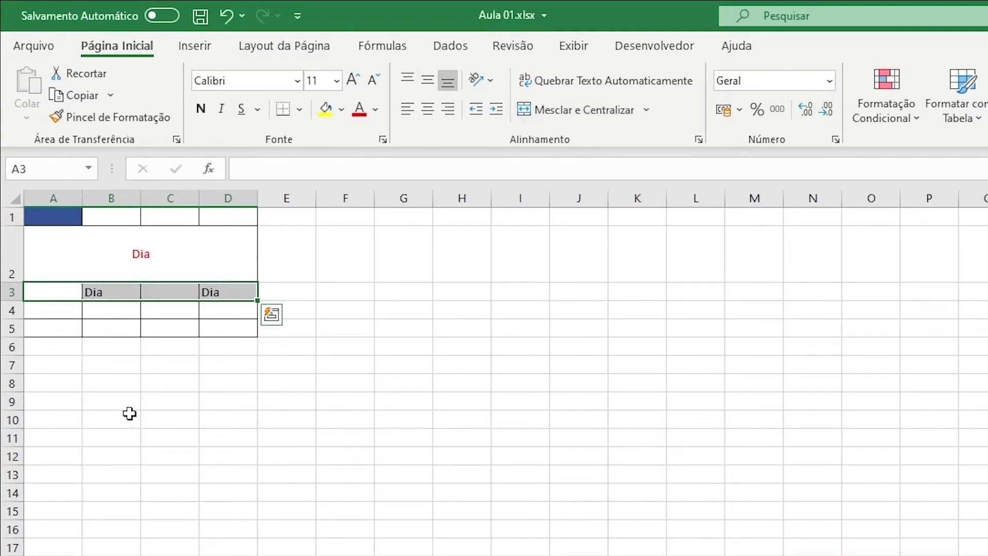
Step: Replace the text in B3 with "OI", and merge and center A3:D3, accepting the loss of the other value
click(110, 293)
text(OI)
key(Tab)
key(Tab)
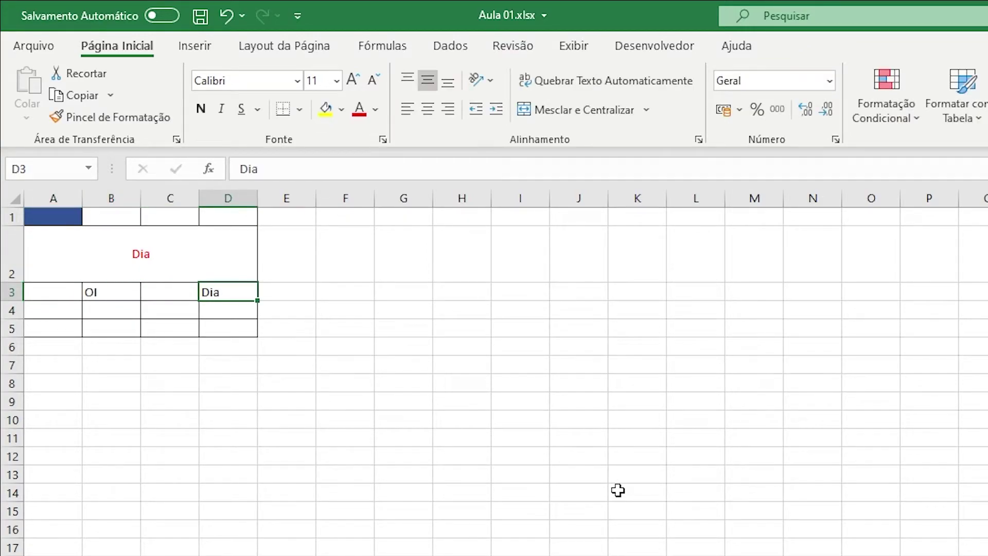
drag(214, 292, 40, 292)
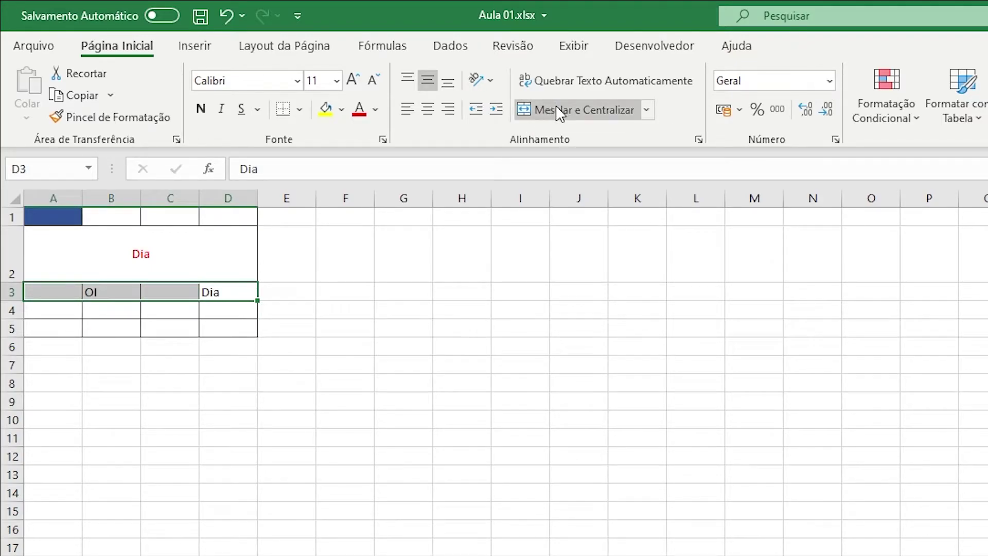
click(574, 105)
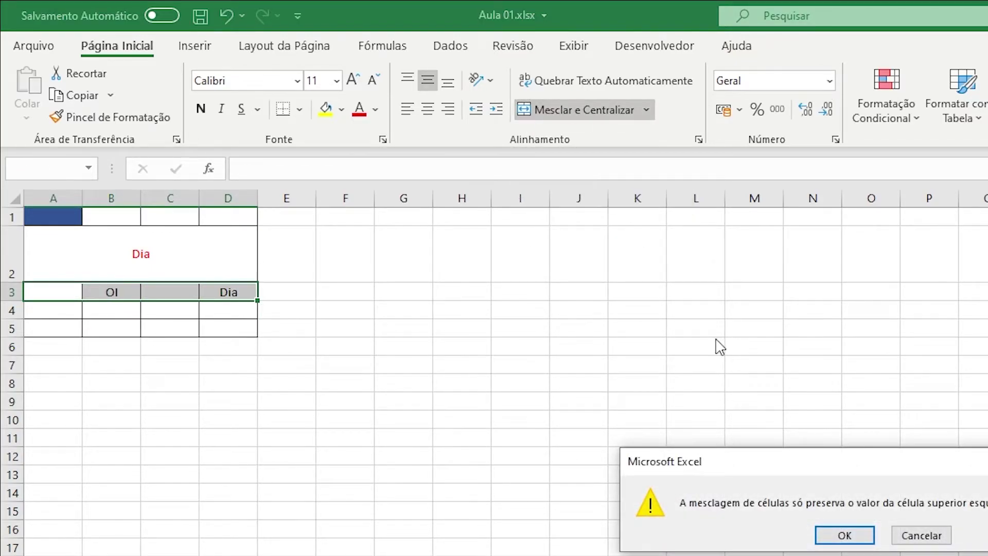
click(852, 537)
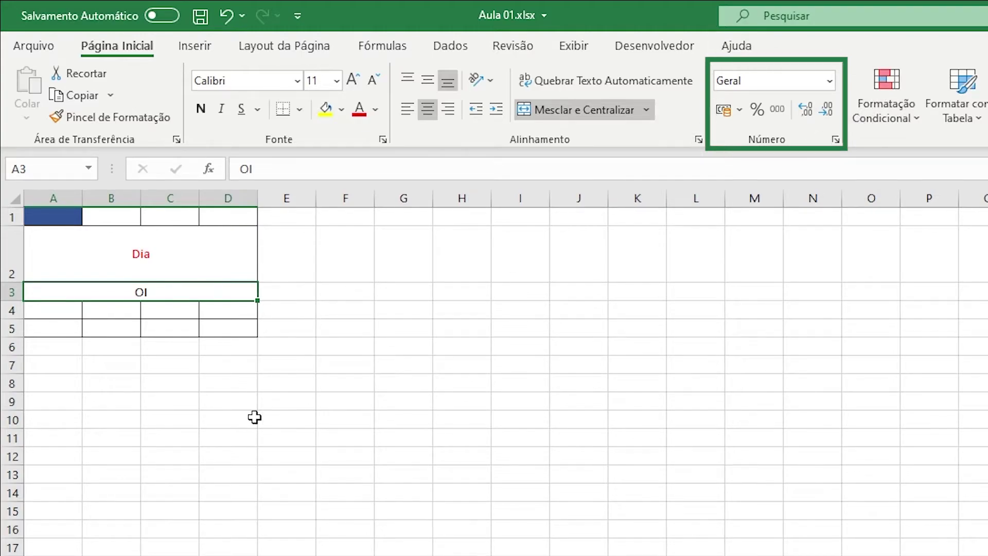
Step: Review the number formats available for the empty cell F2
click(349, 265)
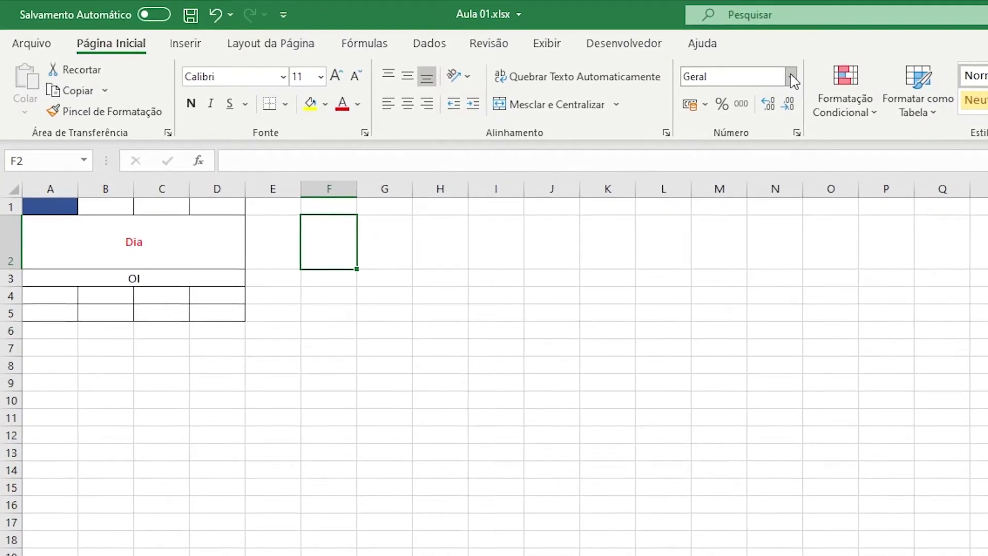
click(787, 76)
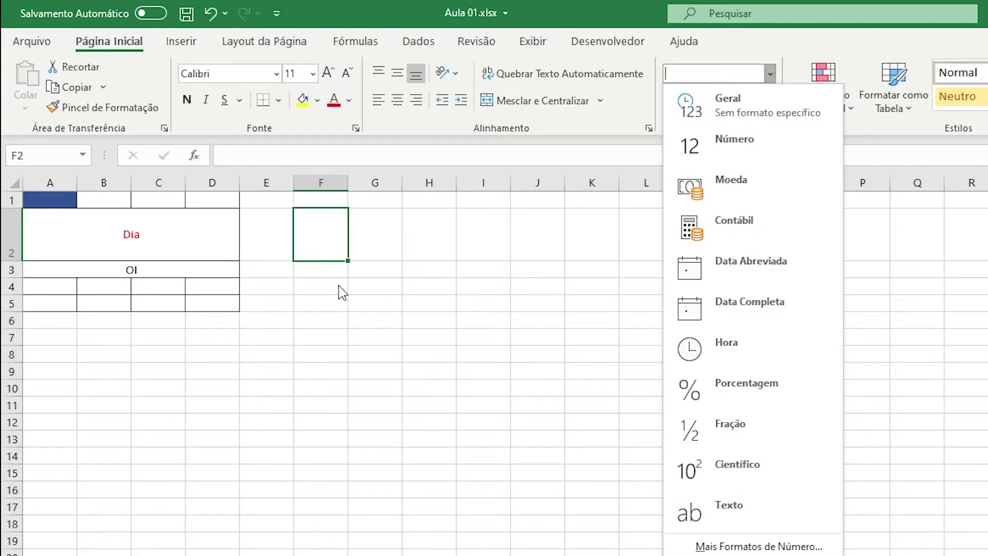
click(344, 268)
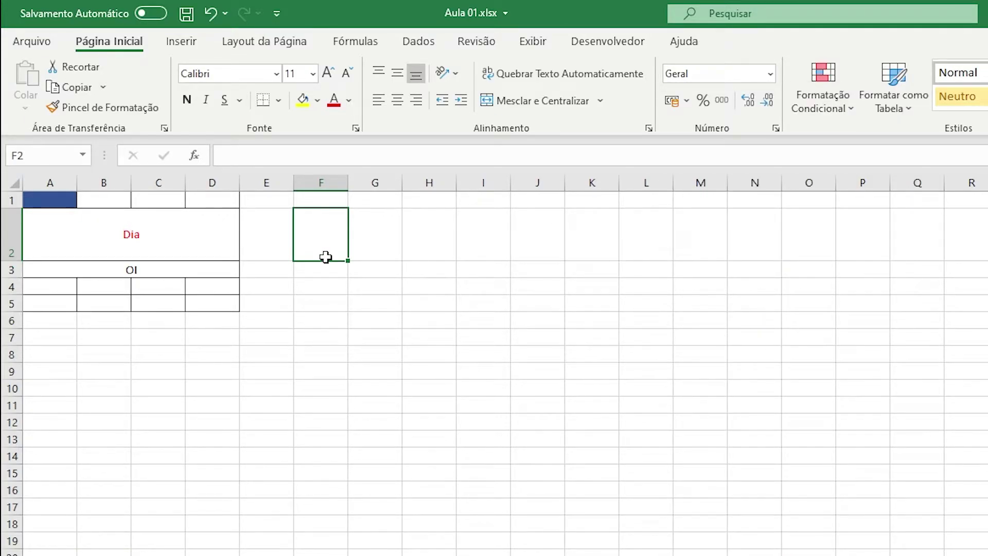
Step: Enter 1000 in each of the cells F2, F3 and F4
text(1000)
key(Return)
text(1000)
key(Return)
text(1000)
key(Return)
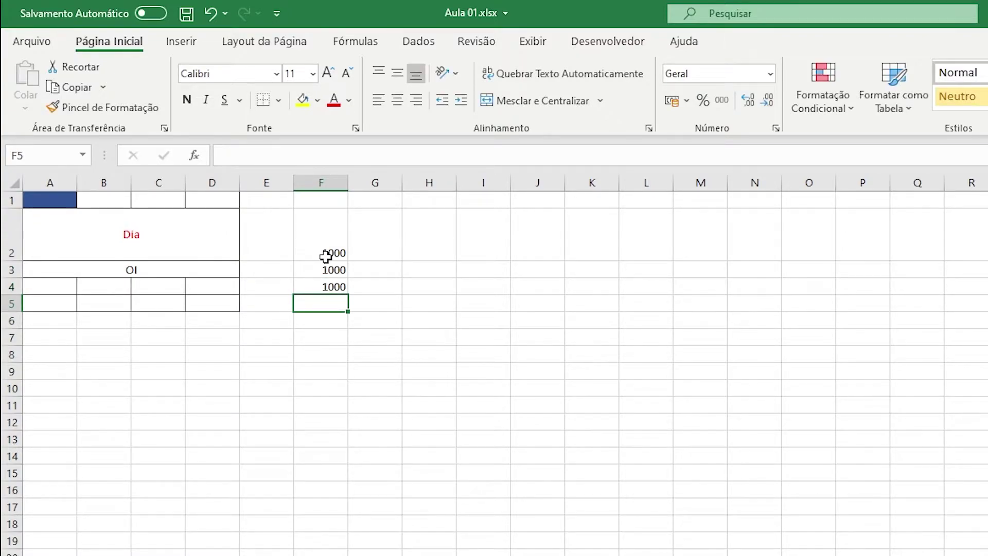
Step: Enter the date 10/02/2021 in cell F5 and copy it to F6
text(10/02/2021)
key(Right)
key(Left)
key(Down)
text(1)
key(Up)
key(ctrl+c)
key(Down)
key(ctrl+v)
key(Down)
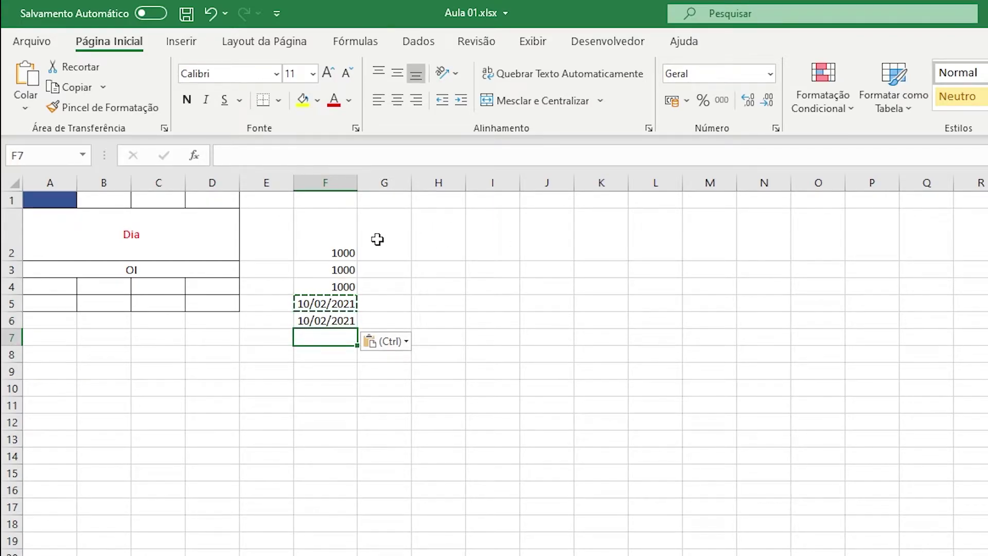
Step: Apply the Número format to the value in cell F2
click(336, 248)
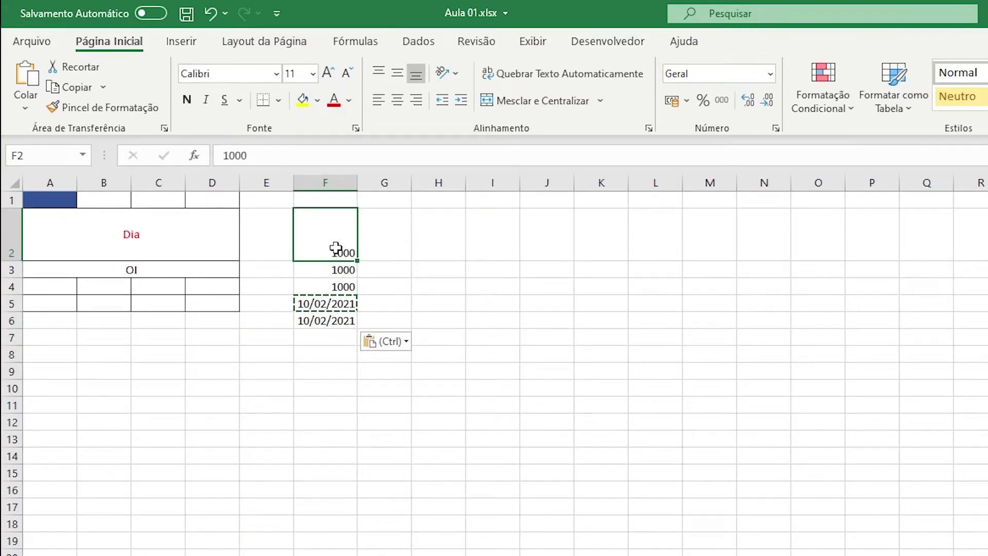
click(770, 74)
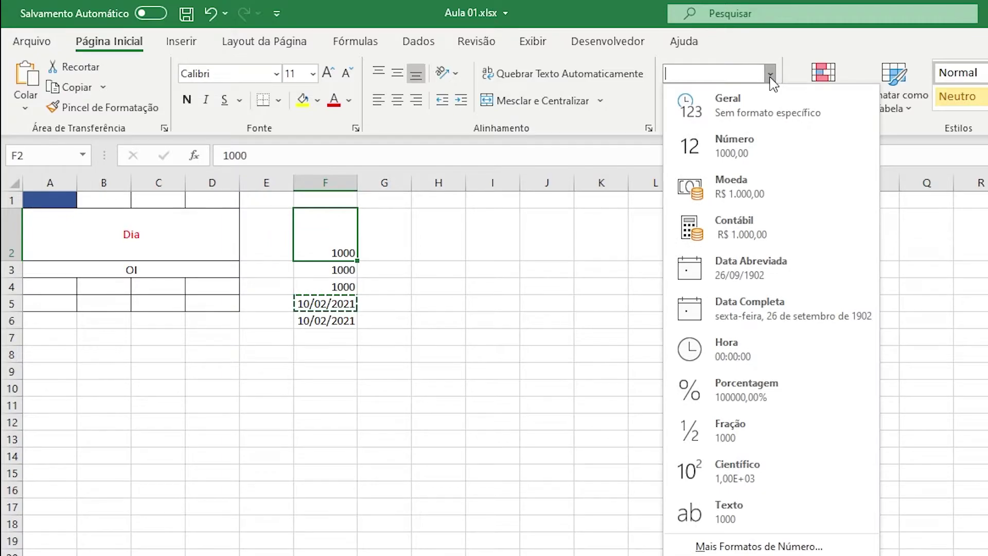
click(750, 151)
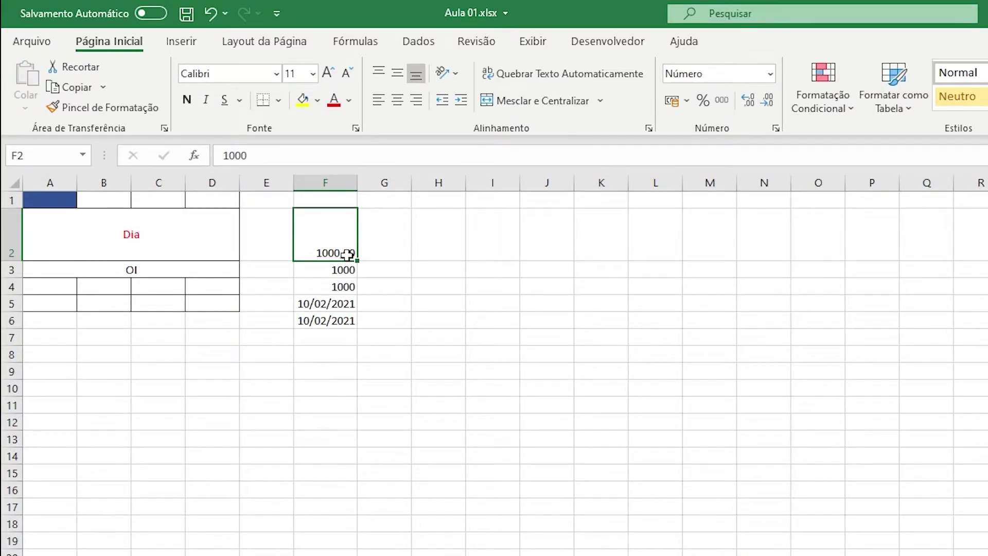
Step: Apply the Moeda format to the value in cell F3
click(337, 275)
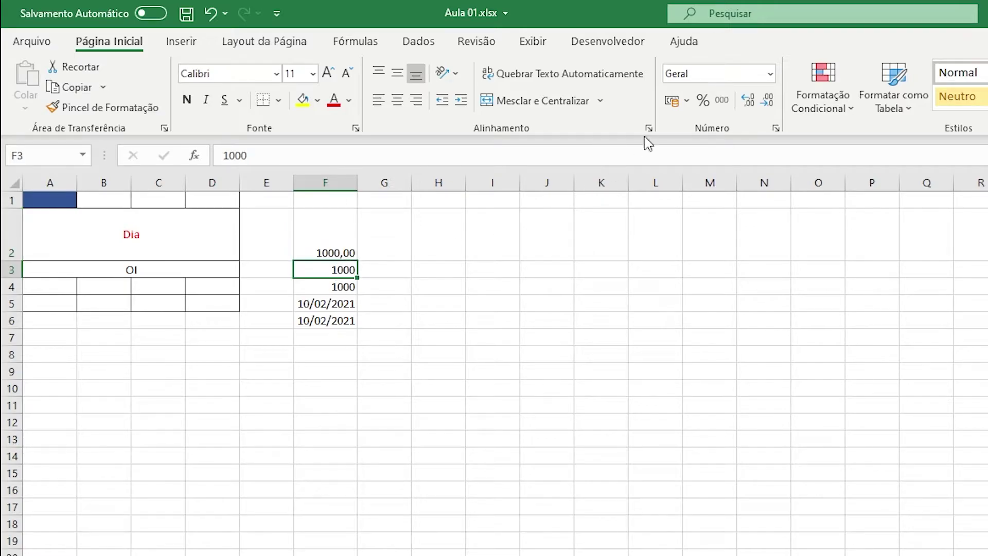
click(770, 74)
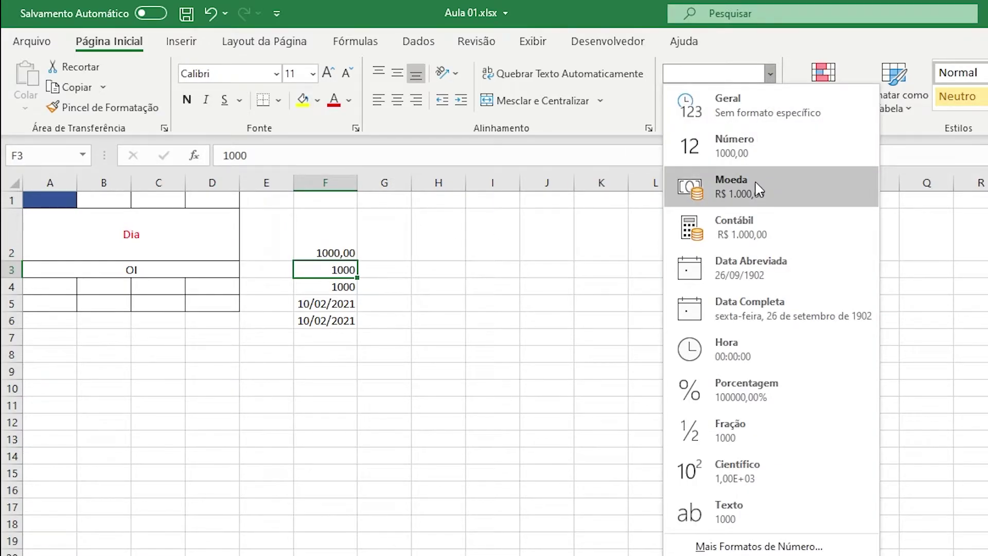
click(758, 190)
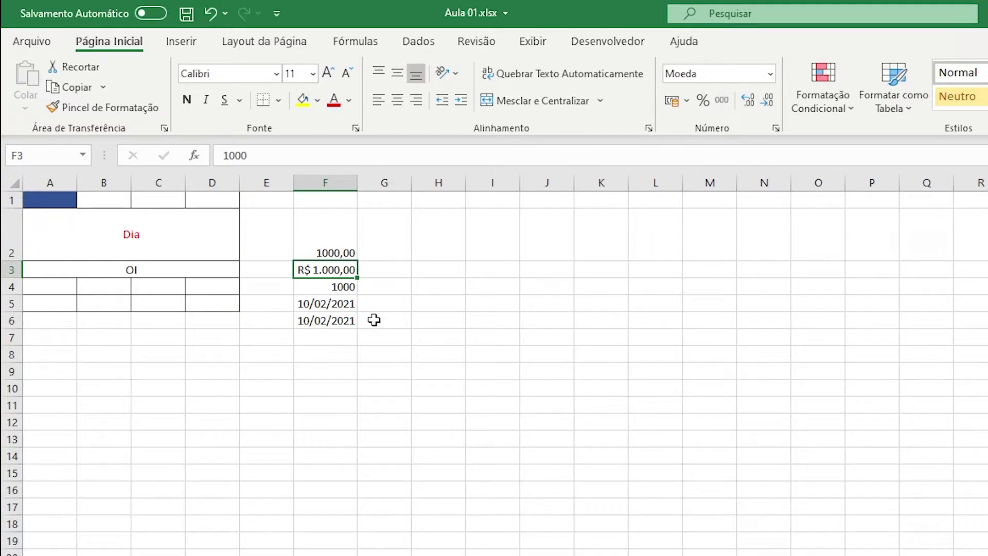
Step: Format cell F3 as Contábil, trying the $ Inglês (Estados Unidos) symbol before choosing € Euro (€ 123)
click(672, 101)
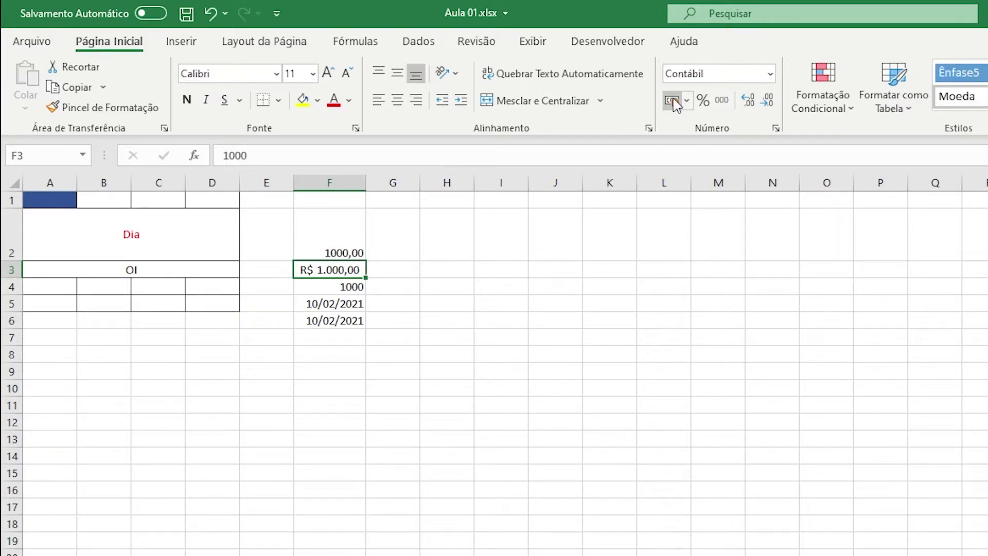
click(687, 101)
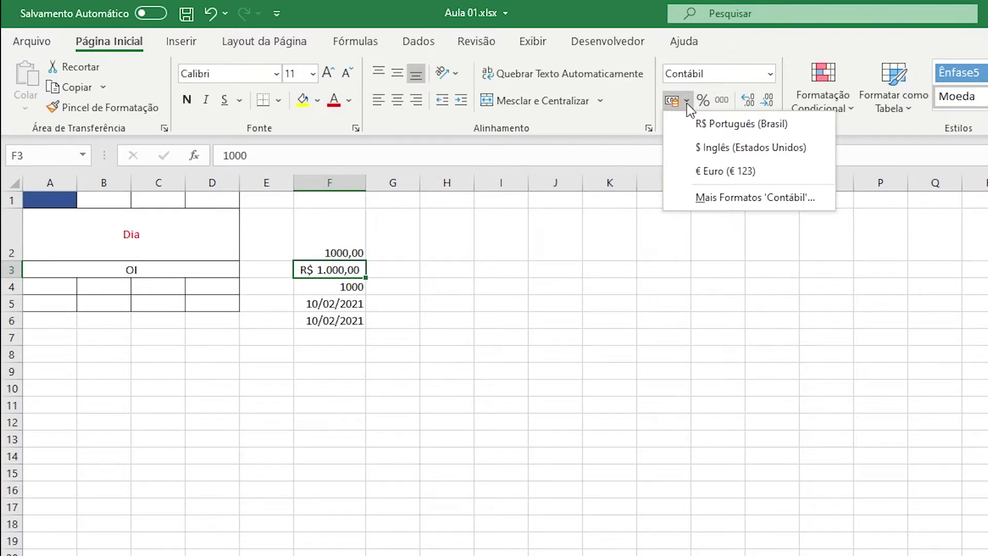
click(710, 152)
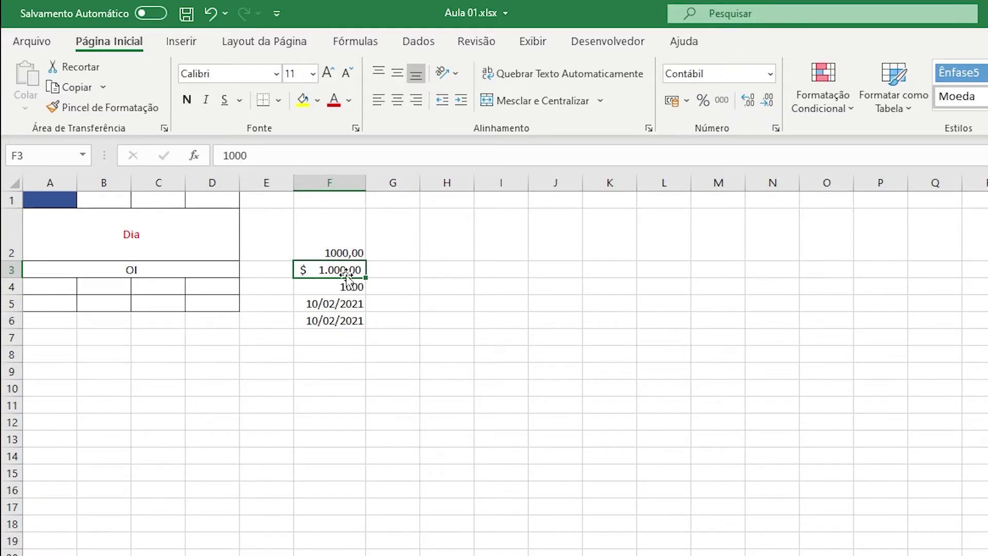
click(686, 100)
click(706, 169)
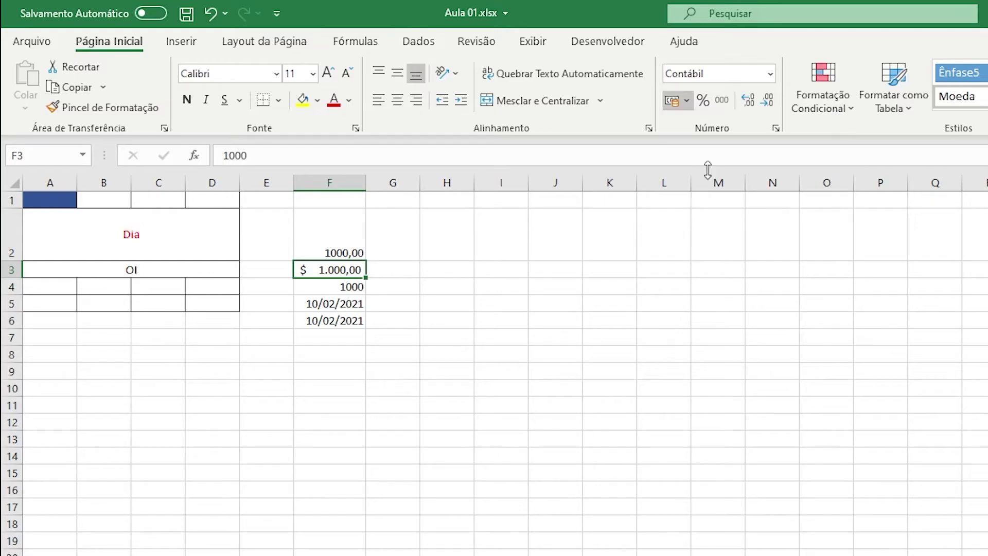
Step: Change the Contábil currency symbol of cell F3 to Georgiano
click(687, 102)
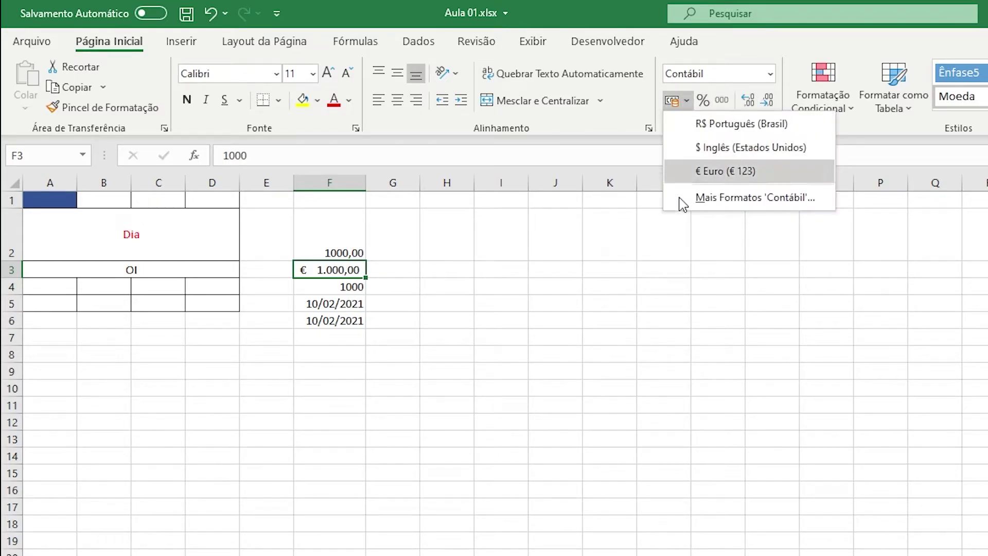
click(722, 198)
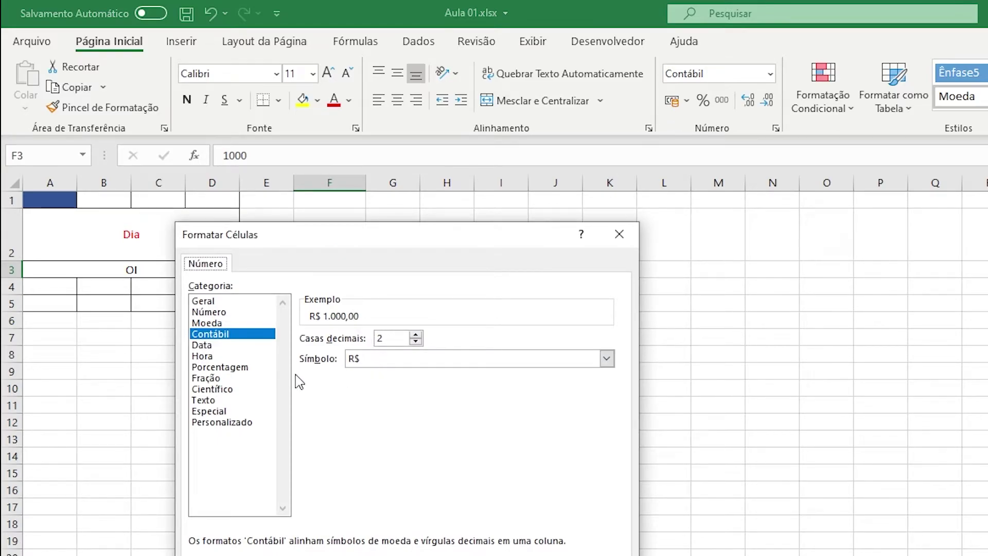
click(383, 360)
click(611, 399)
mouse_move(610, 399)
mouse_down()
mouse_move(609, 549)
mouse_move(621, 386)
mouse_up()
click(425, 474)
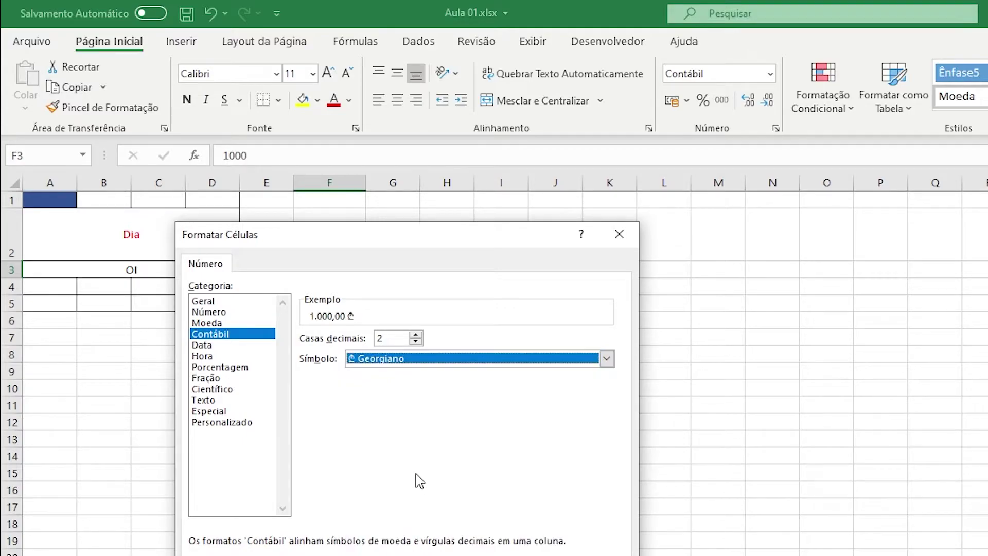
key(Return)
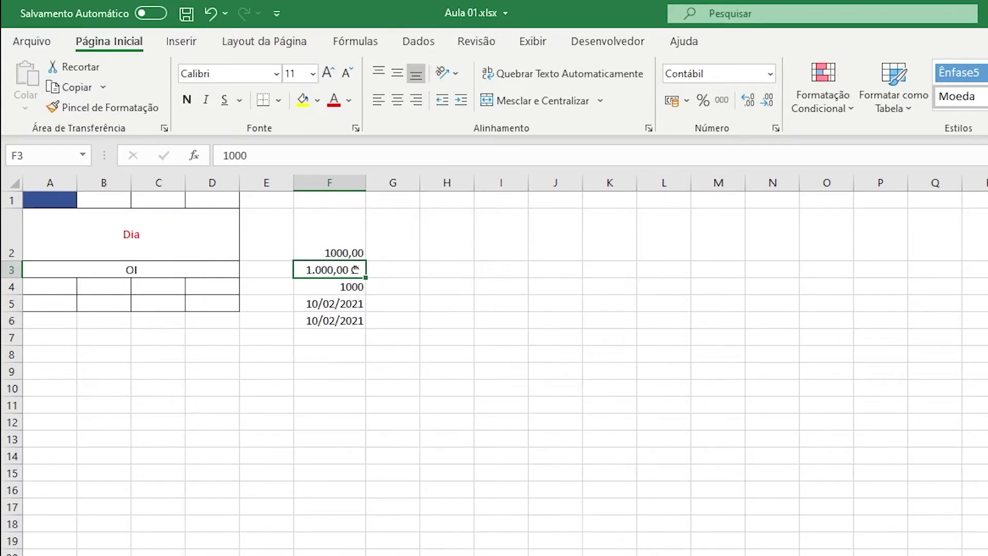
click(369, 283)
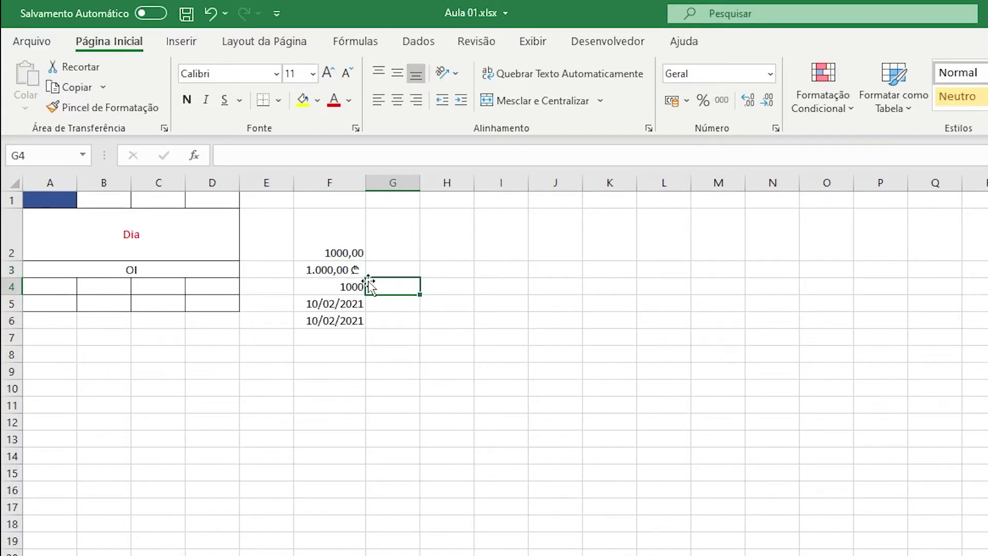
click(352, 269)
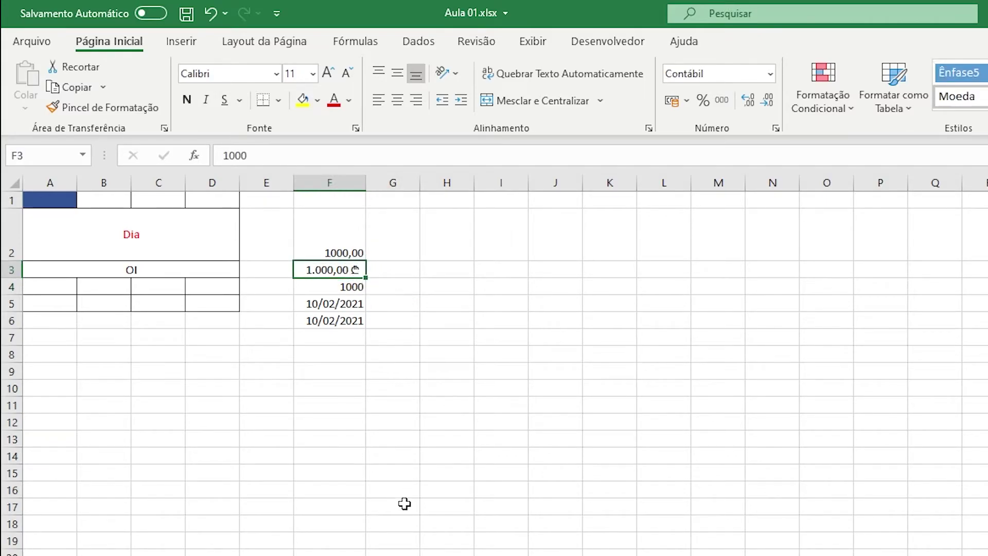
Step: Format the value in cell F4 as Contábil with the symbol set to Nenhuma
click(360, 283)
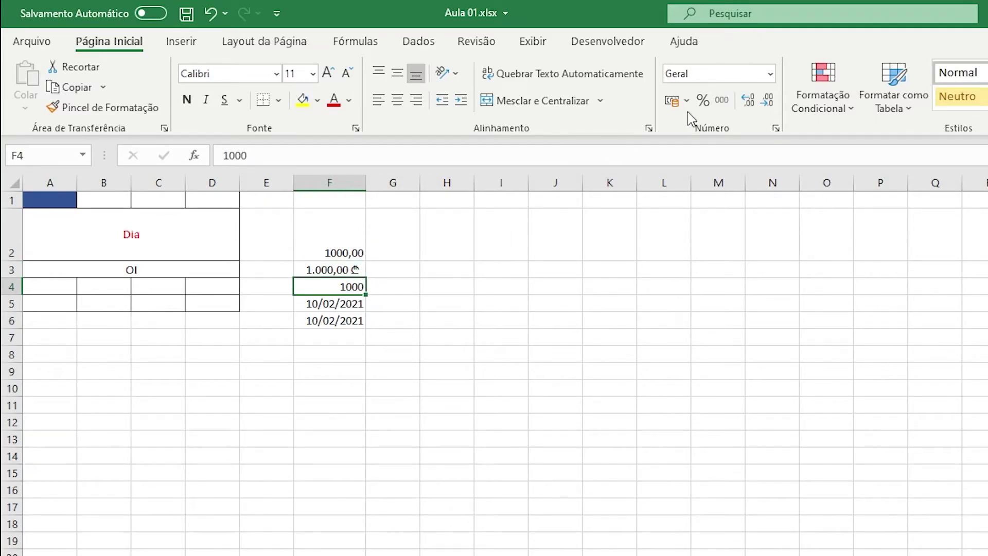
click(772, 74)
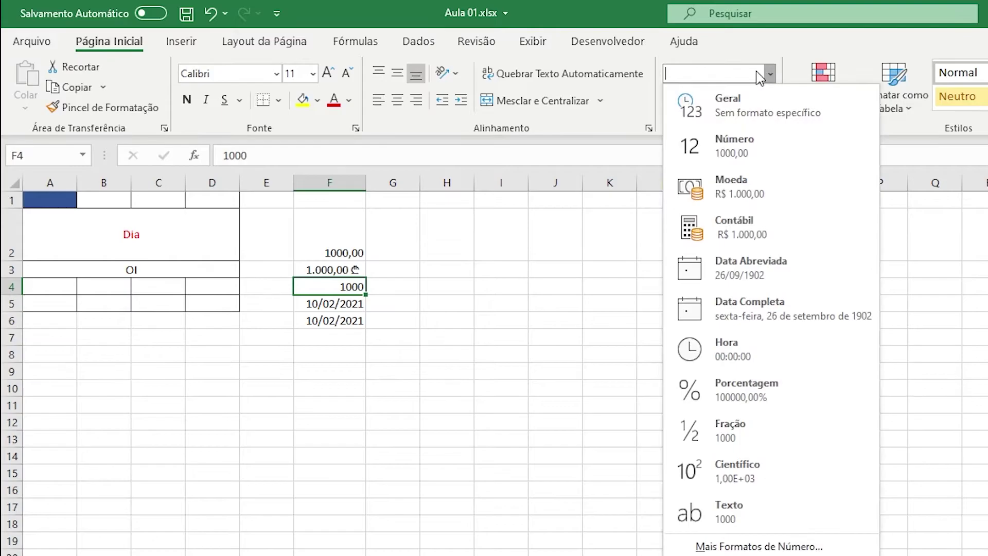
click(779, 238)
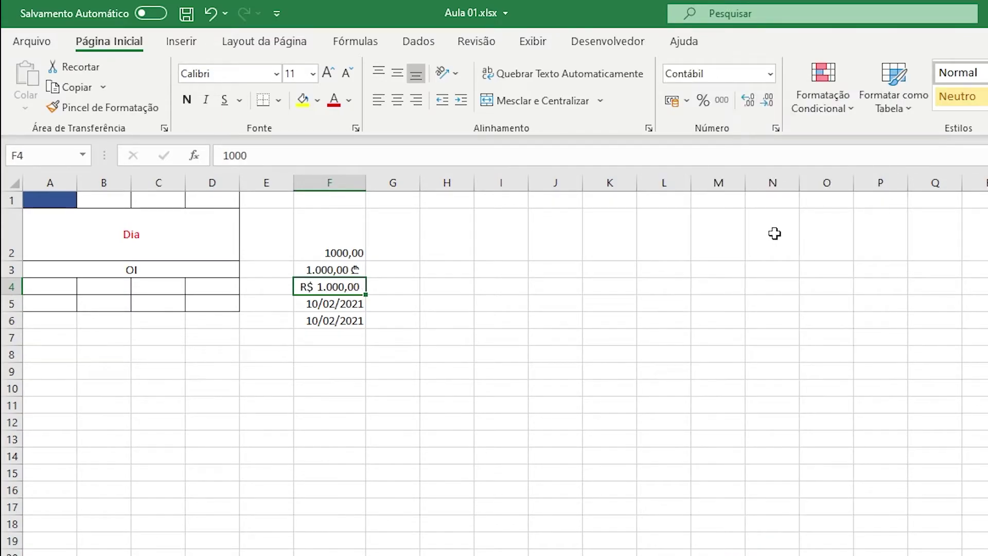
click(686, 101)
click(749, 201)
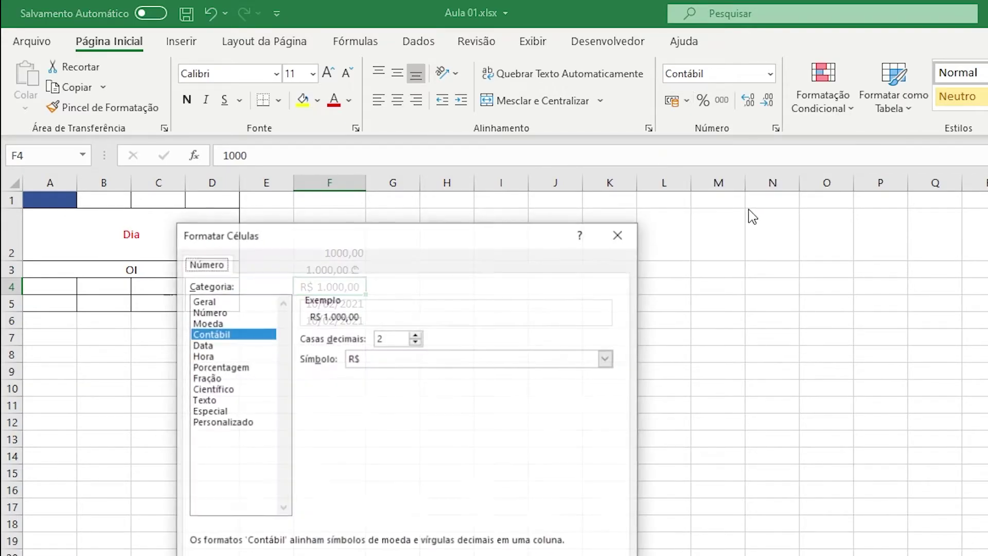
click(443, 358)
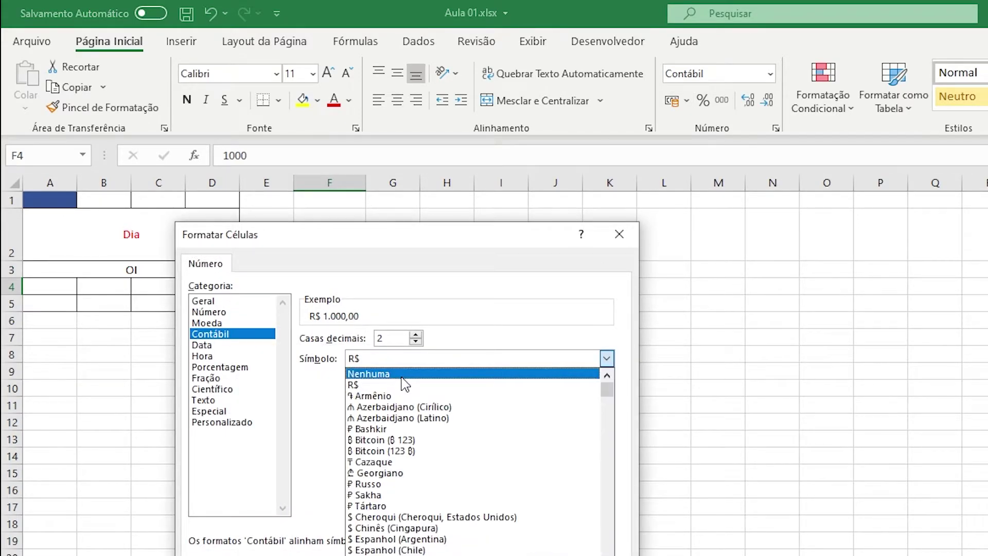
click(379, 374)
key(Return)
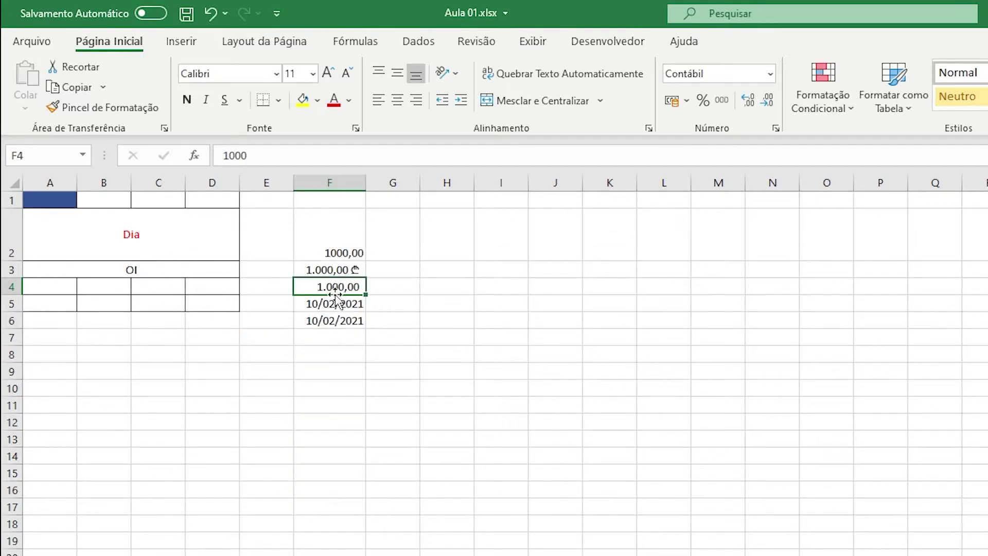
click(351, 245)
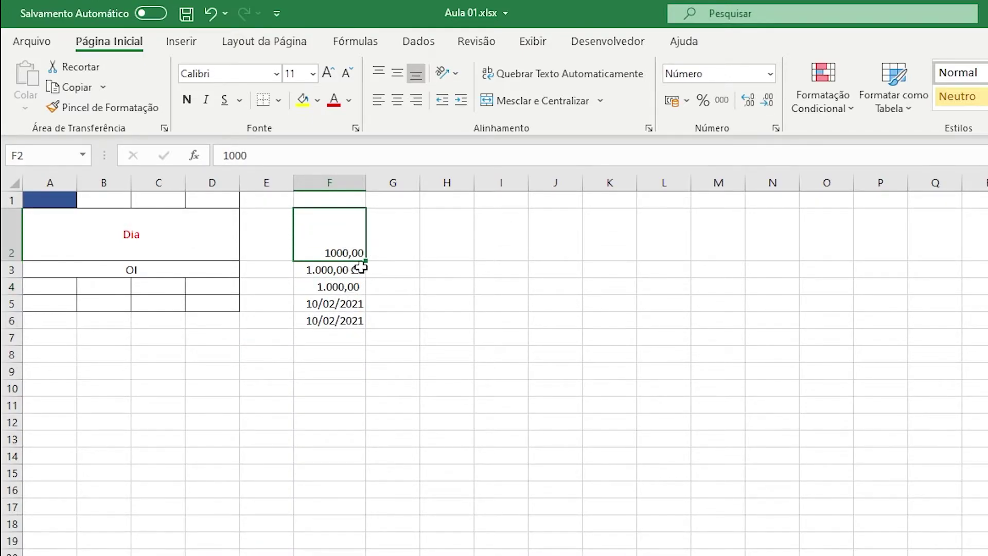
click(343, 287)
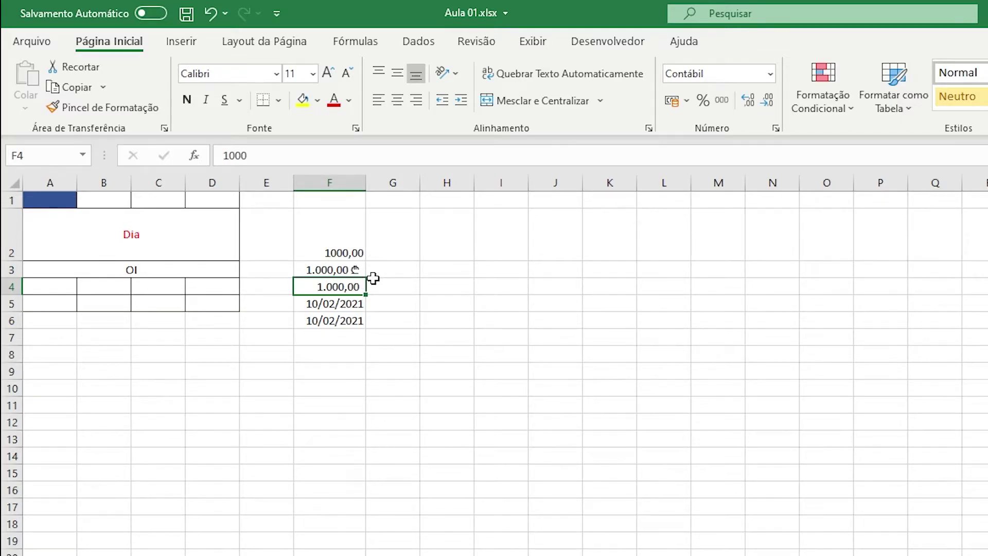
Step: Apply the Data Abreviada format to the date in cell F5
click(316, 302)
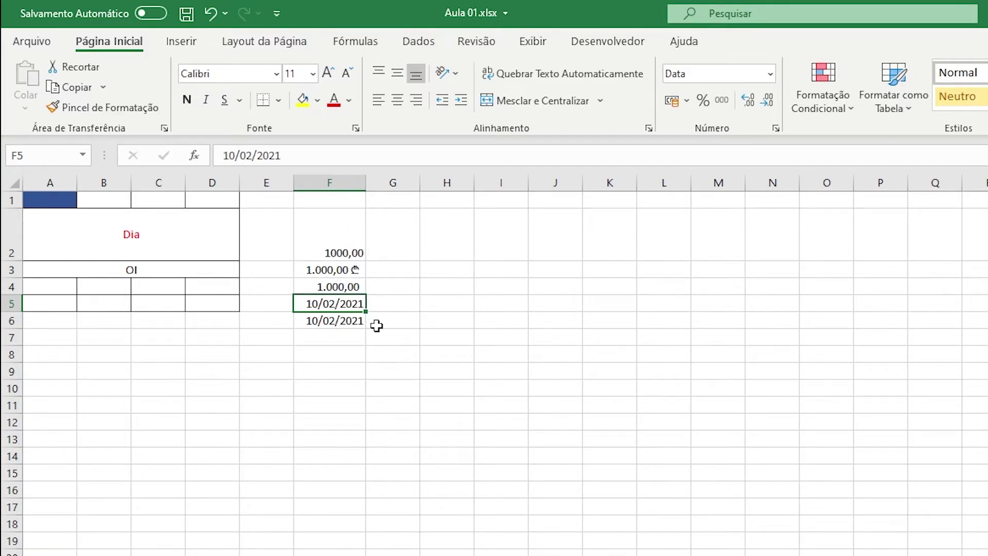
click(772, 74)
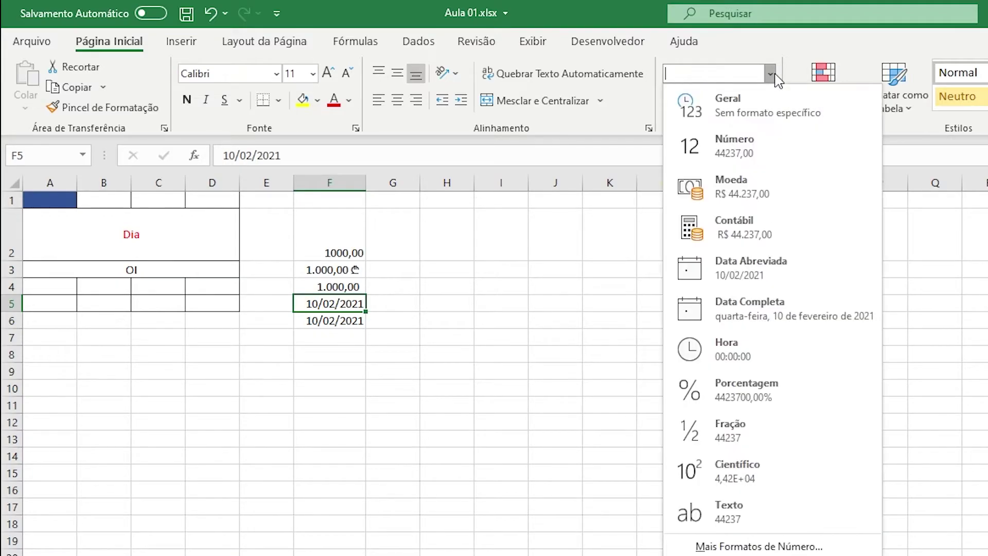
click(767, 278)
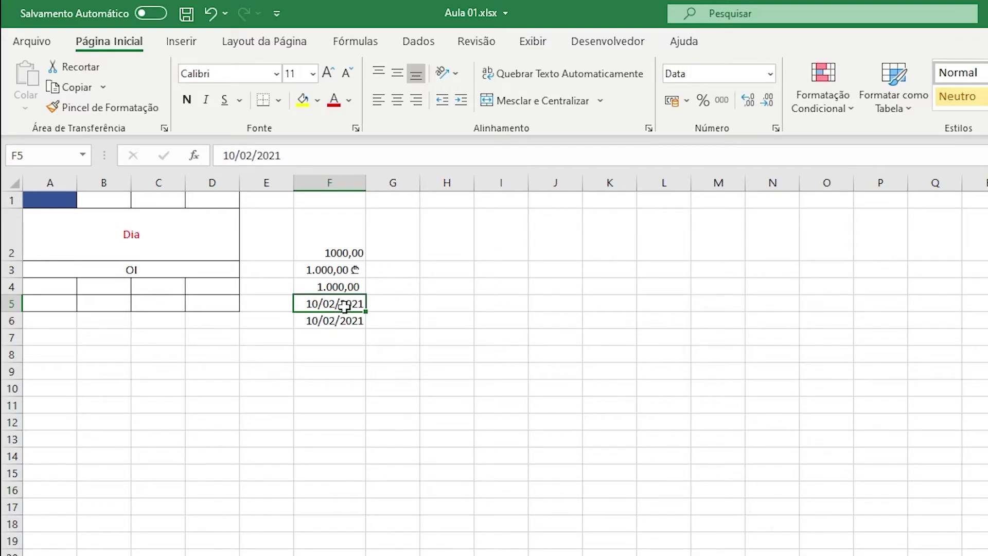
Step: Apply the Data Completa format to the date in cell F6
click(325, 324)
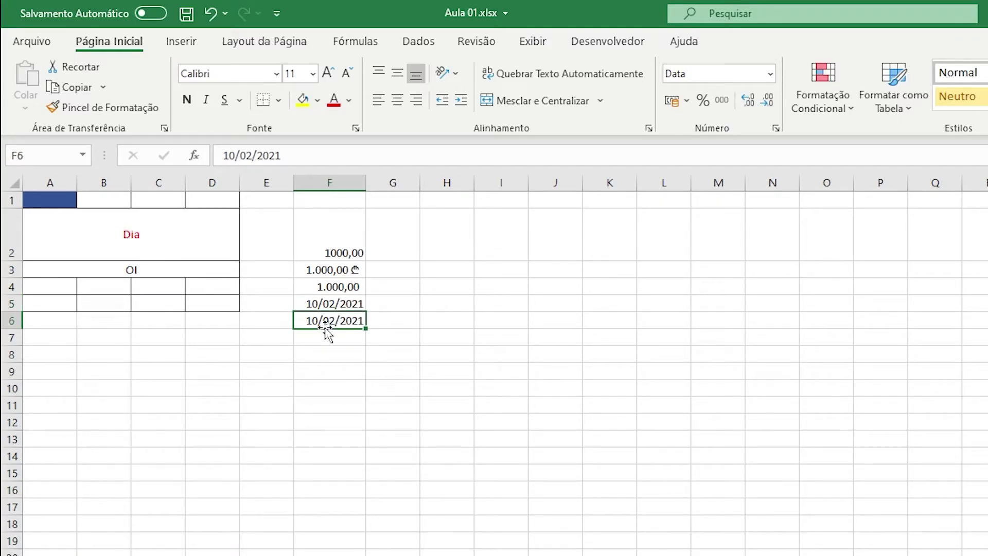
click(770, 74)
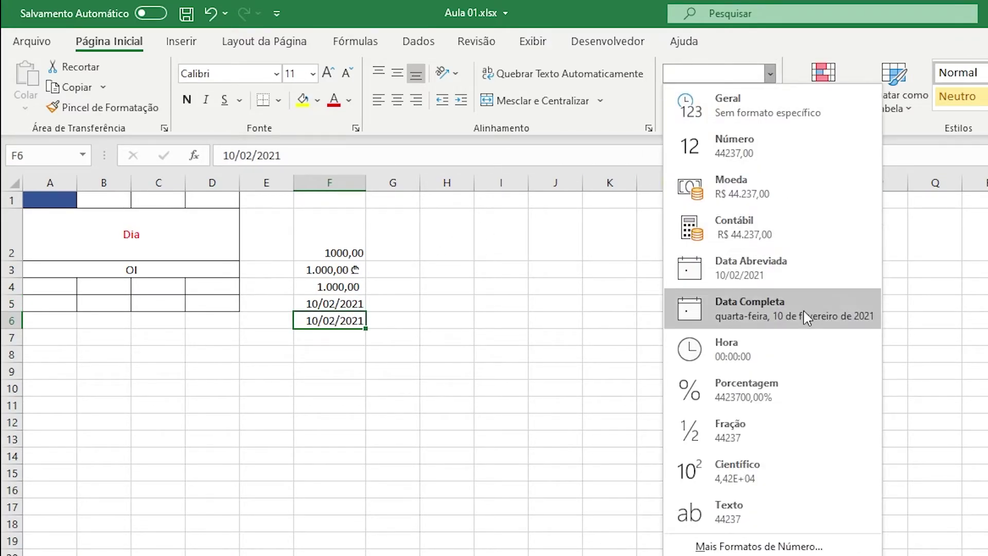
click(806, 318)
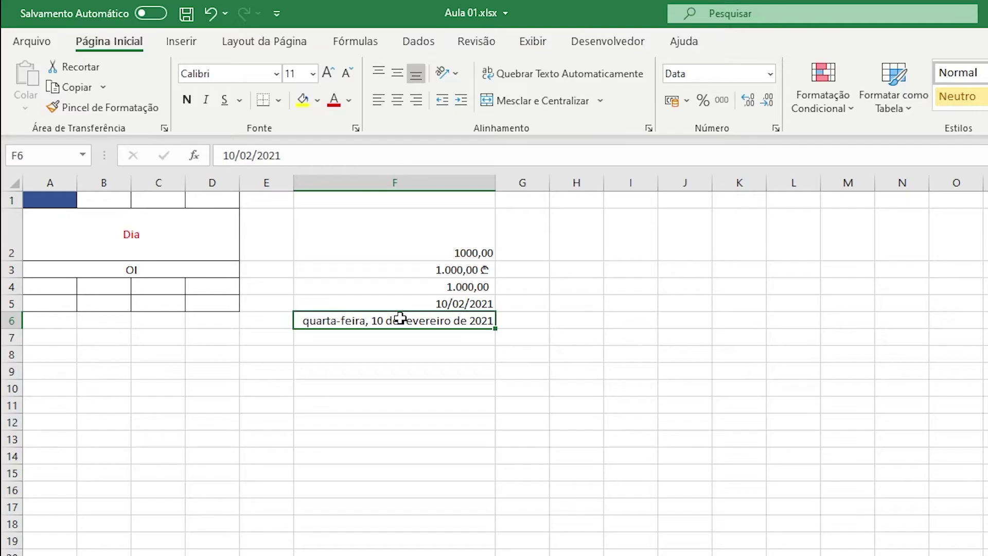
click(436, 384)
click(443, 320)
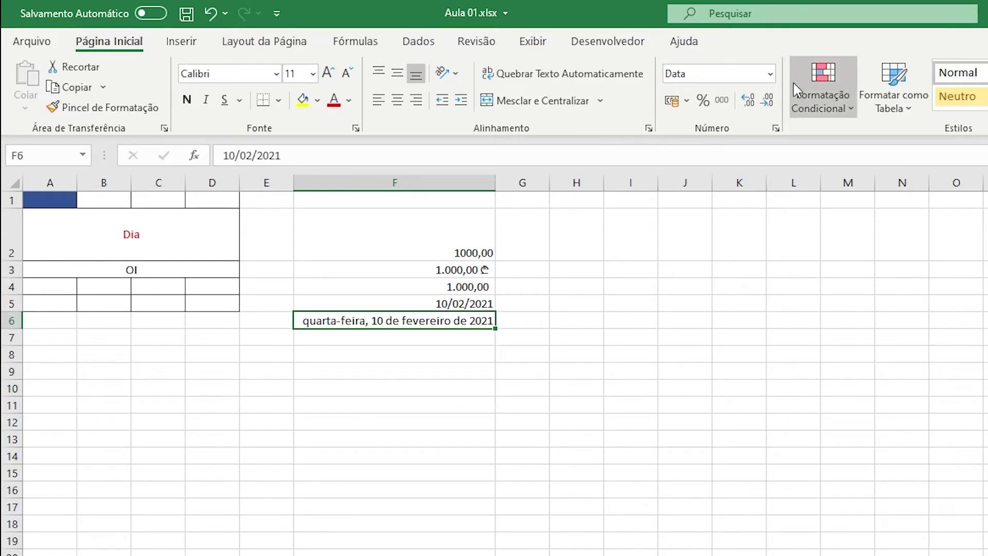
click(770, 75)
click(771, 76)
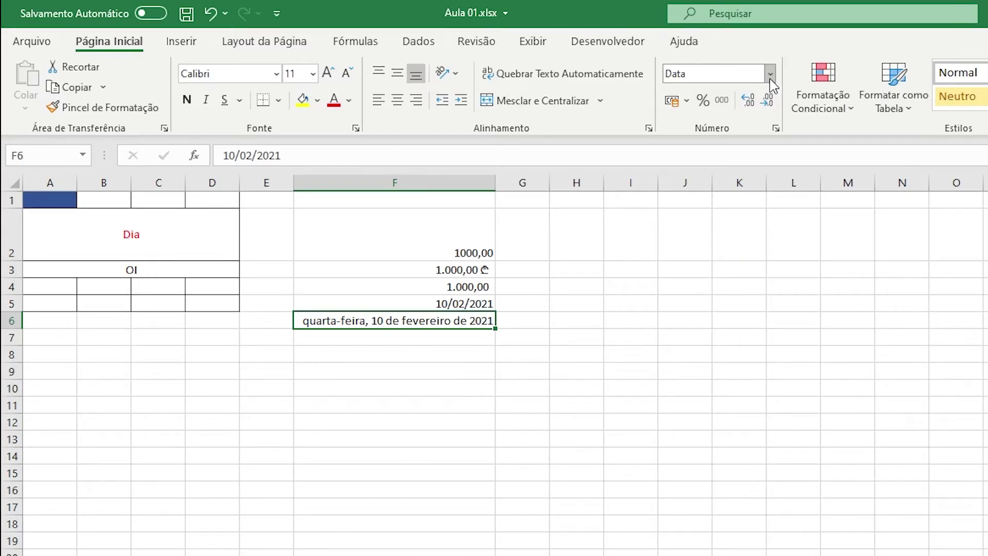
Step: Apply the Hora format to the empty cell F7
click(439, 339)
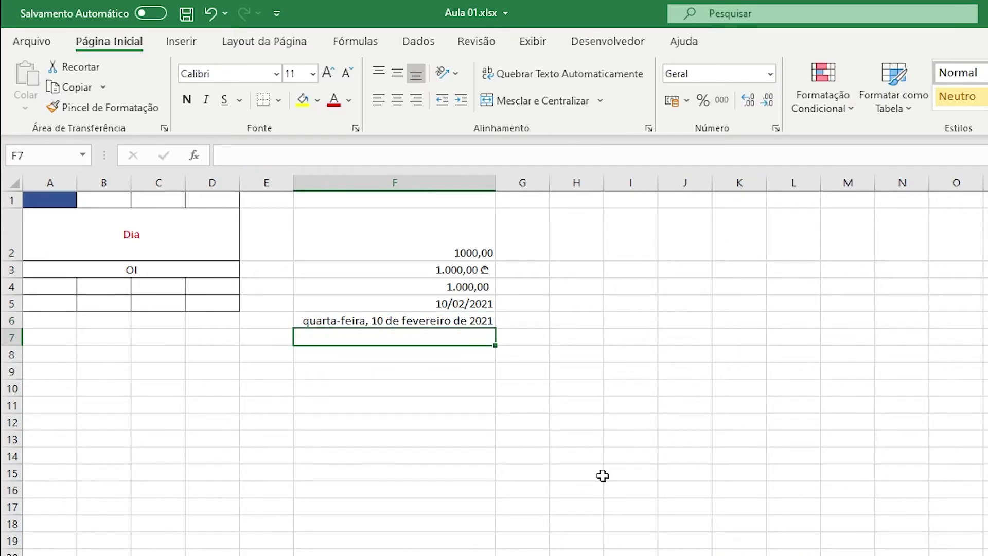
click(770, 74)
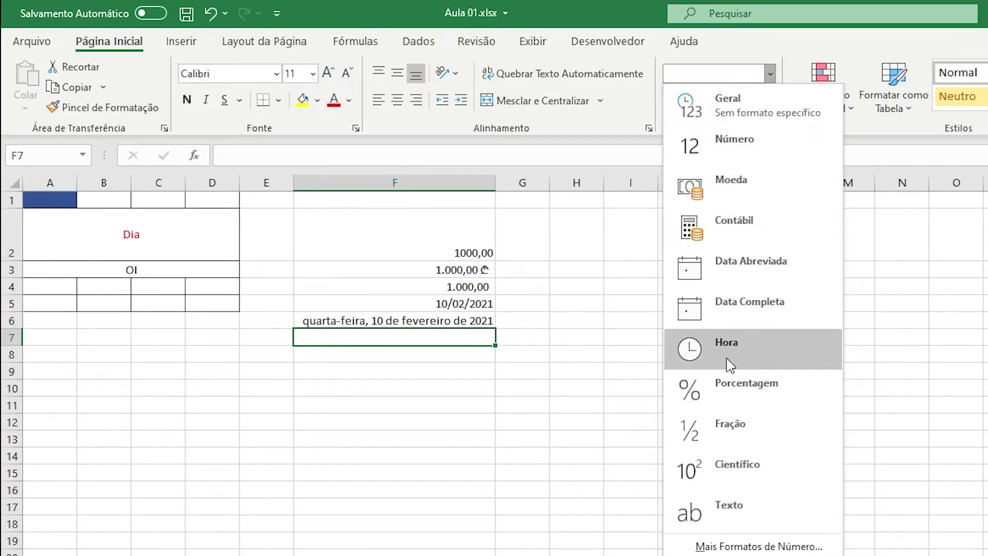
click(701, 353)
Step: Apply the Porcentagem format to cell F8 and enter 51 in it
click(454, 354)
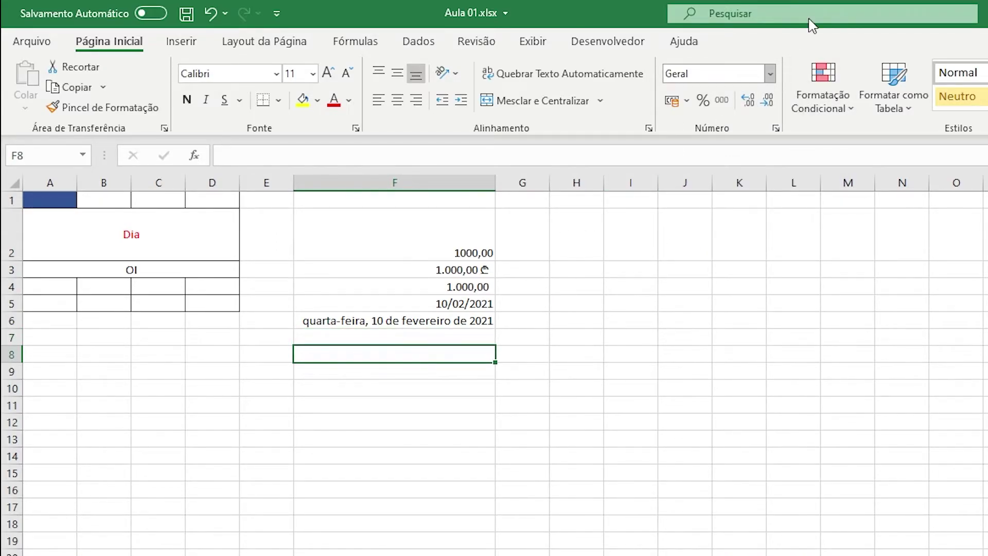
click(771, 75)
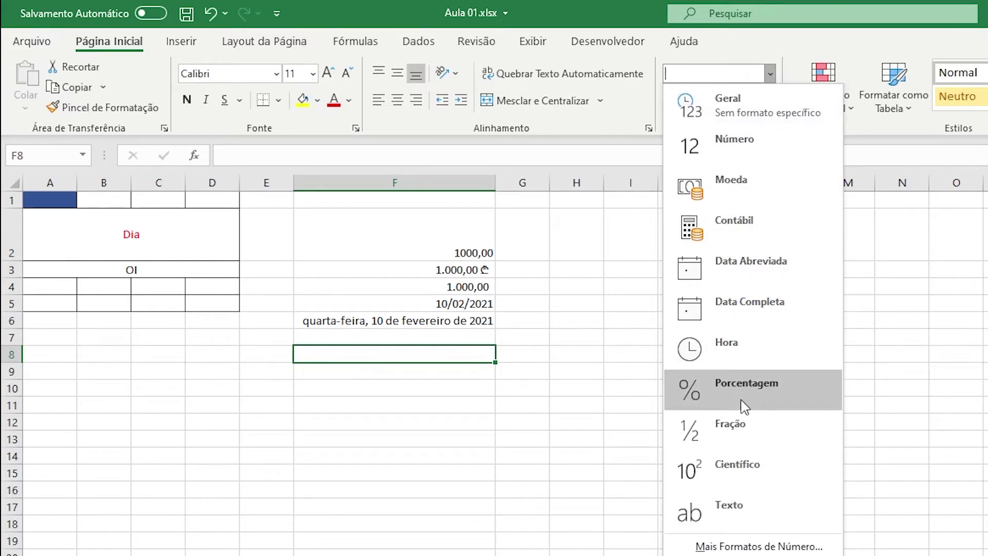
click(690, 394)
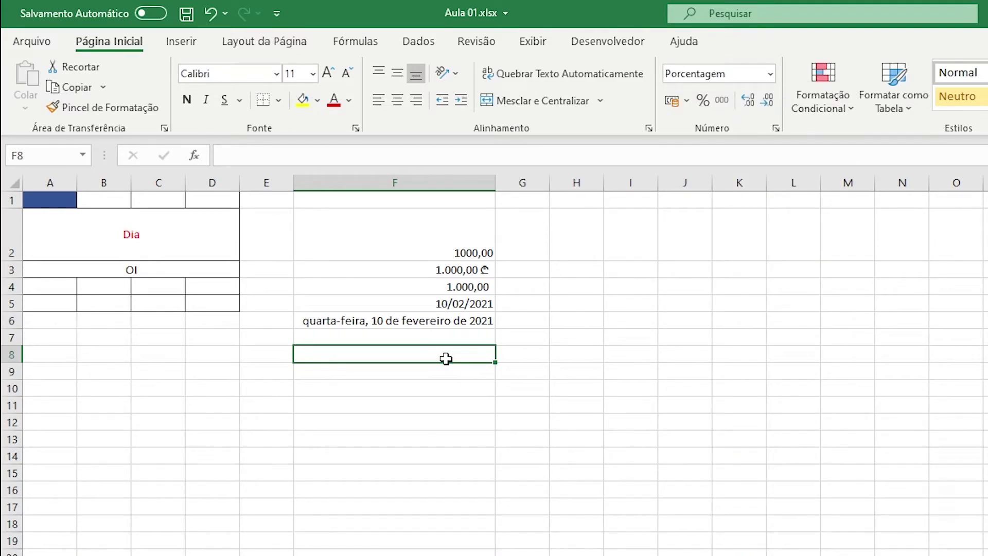
text(51)
key(Return)
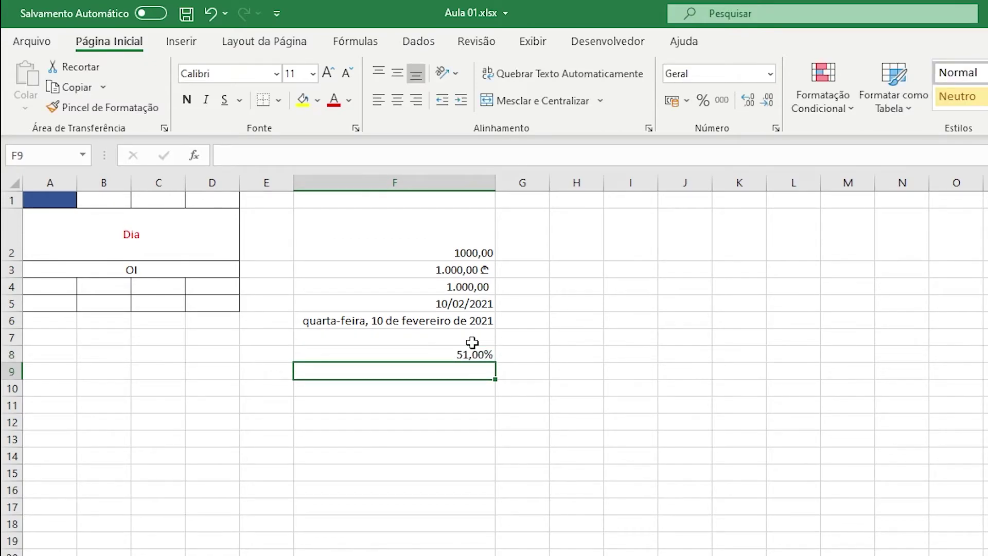
Step: Enter the time 12:00:00 in cell F7
click(473, 337)
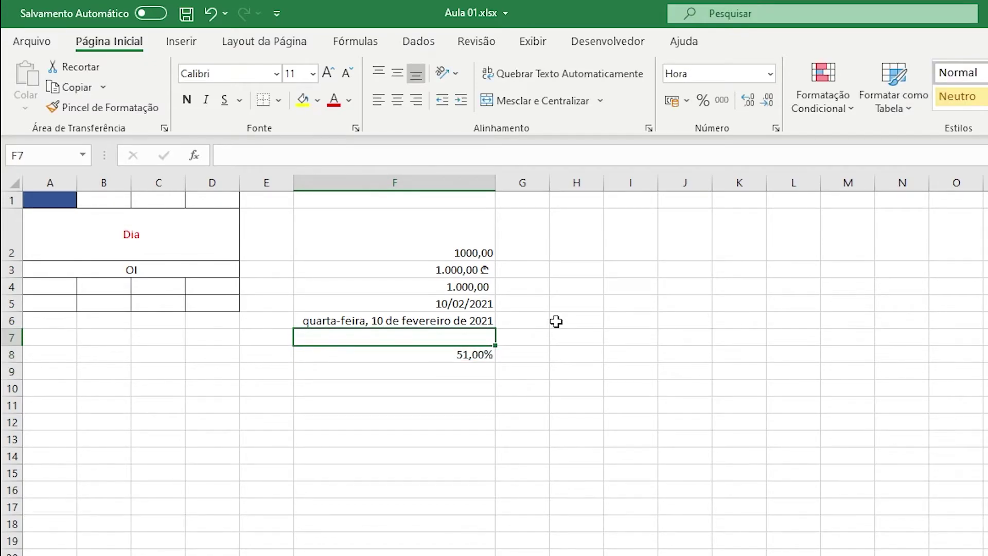
text(12)
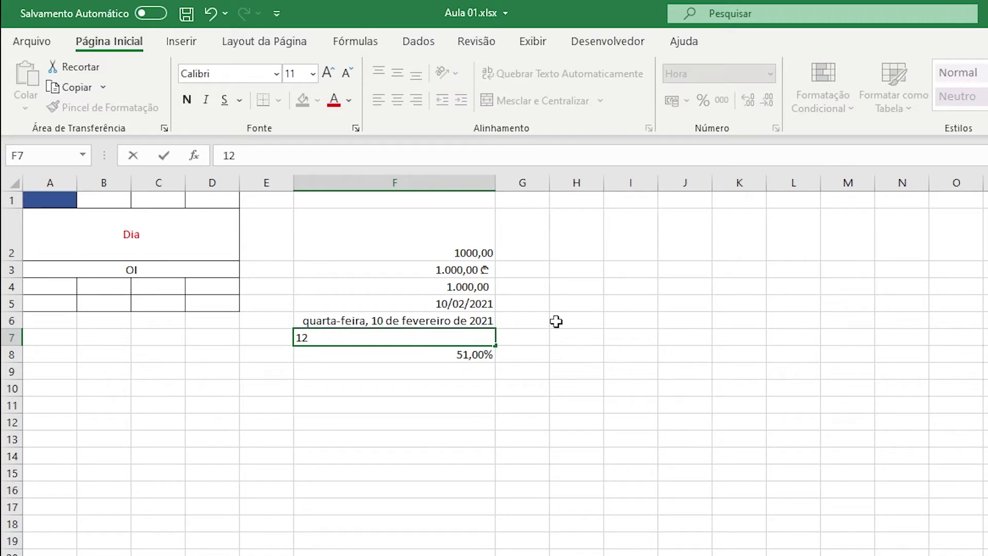
text(:00:00)
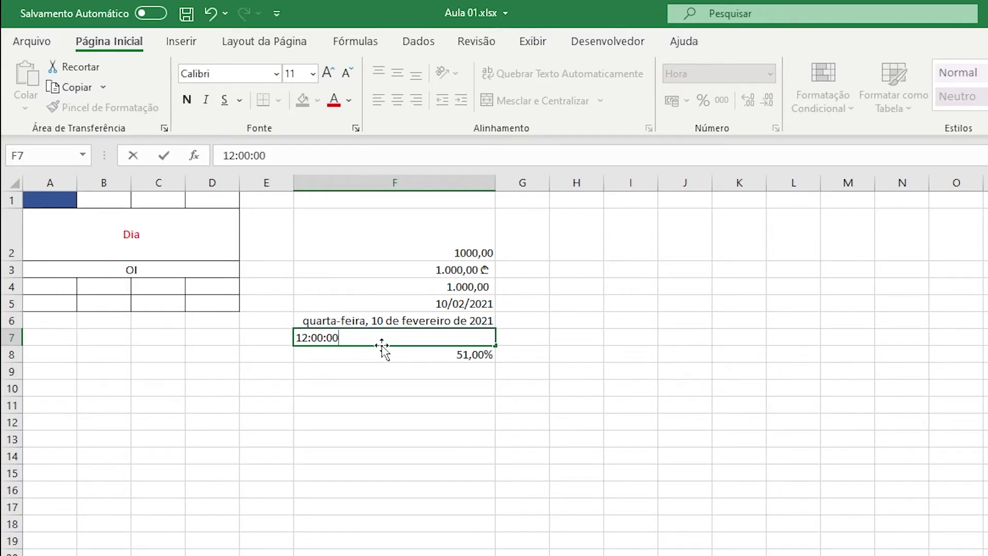
key(Return)
click(486, 339)
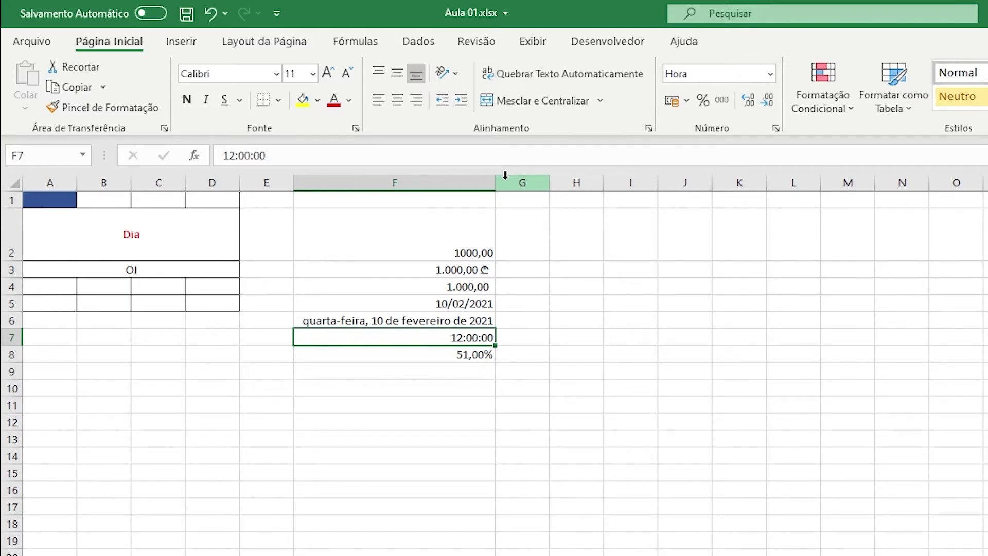
click(72, 204)
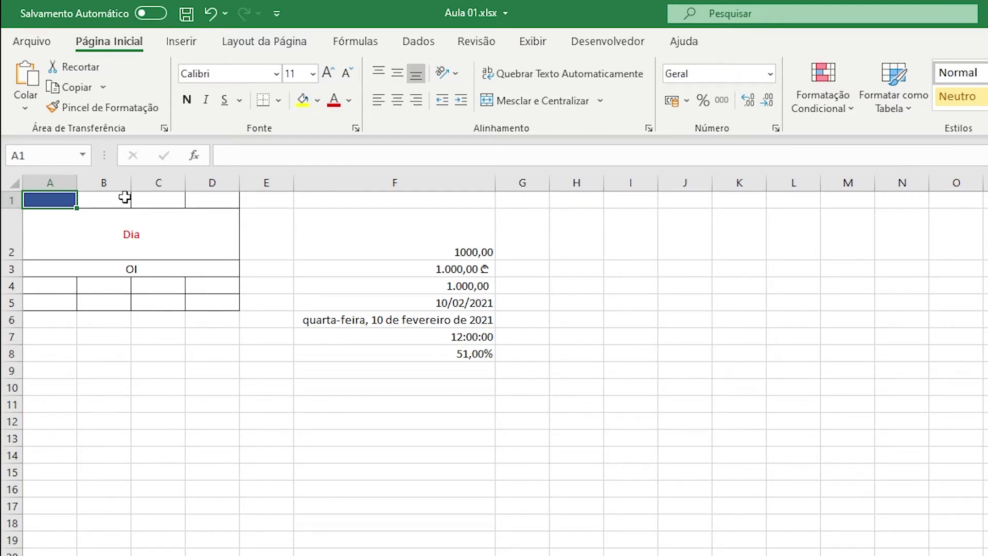
click(740, 370)
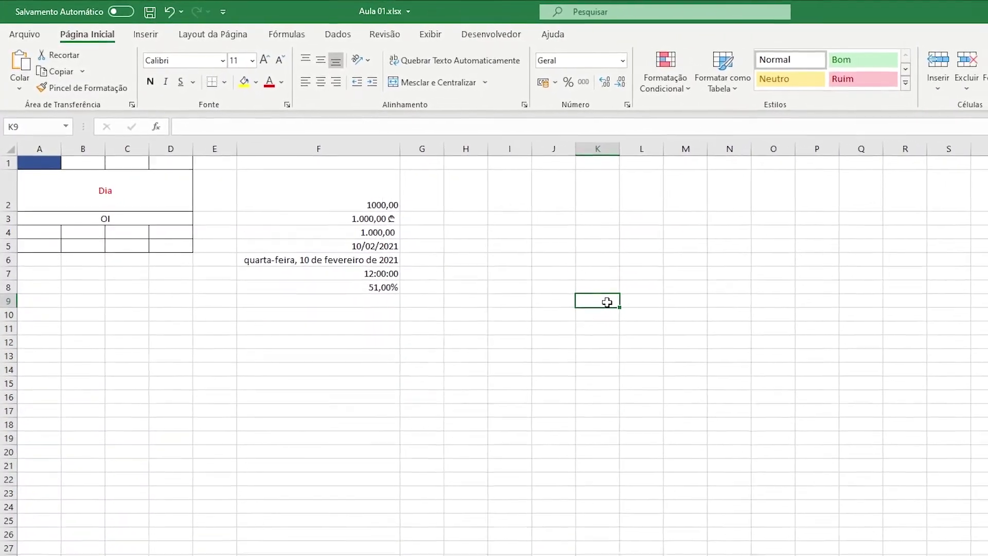
key(Left)
key(Left)
key(Left)
key(Left)
key(Left)
key(Left)
key(Left)
key(Right)
key(Right)
key(Right)
key(Right)
key(Right)
key(Right)
key(Right)
key(Right)
key(Right)
key(Left)
key(Left)
key(Left)
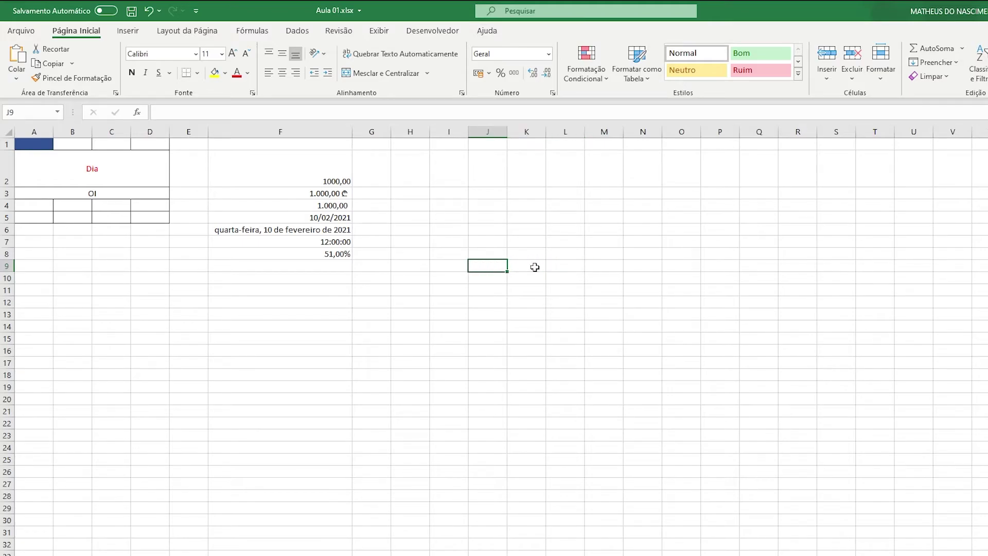
Step: Move the active cell one cell at a time around the empty area of the sheet, from J9 to O24
key(Right)
key(Right)
key(Right)
key(Down)
key(Down)
key(Down)
key(Down)
key(Down)
key(Down)
key(Down)
key(Down)
key(Down)
key(Down)
key(Down)
key(Down)
key(Down)
key(Down)
key(Down)
key(Down)
key(Left)
key(Left)
key(Up)
key(Left)
key(Left)
key(Left)
key(Left)
key(Left)
key(Left)
key(Left)
key(Left)
key(Left)
key(Left)
key(Right)
key(Right)
key(Right)
key(Right)
key(Right)
key(Right)
key(Right)
key(Right)
key(Right)
key(Right)
key(Right)
key(Right)
key(Right)
key(Right)
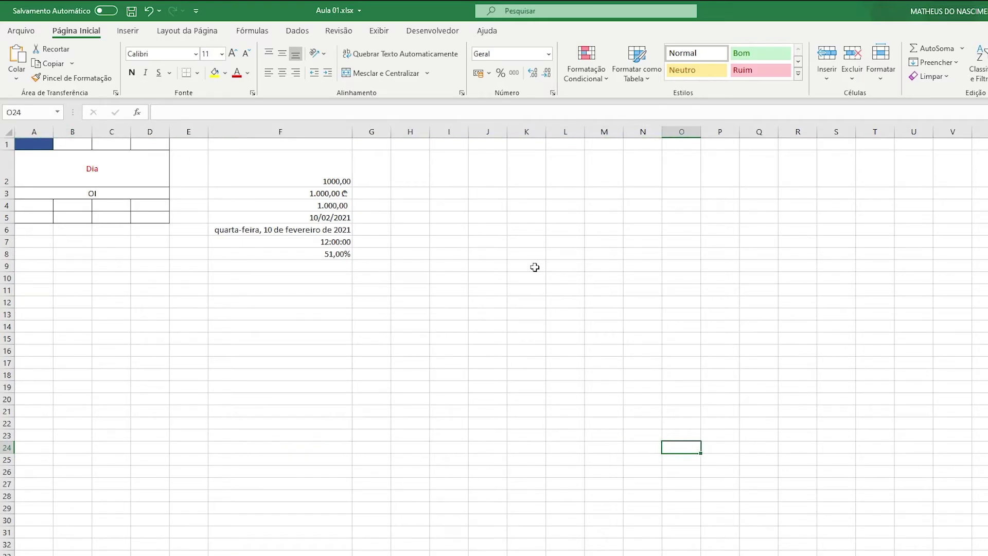
Step: Move the active cell up column O, one cell at a time, to O1
key(Up)
key(Up)
key(Up)
key(Up)
key(Up)
key(Up)
key(Up)
key(Up)
key(Up)
key(Up)
key(Up)
key(Up)
key(Up)
key(Up)
key(Up)
key(Up)
key(Up)
key(Up)
key(Up)
key(Up)
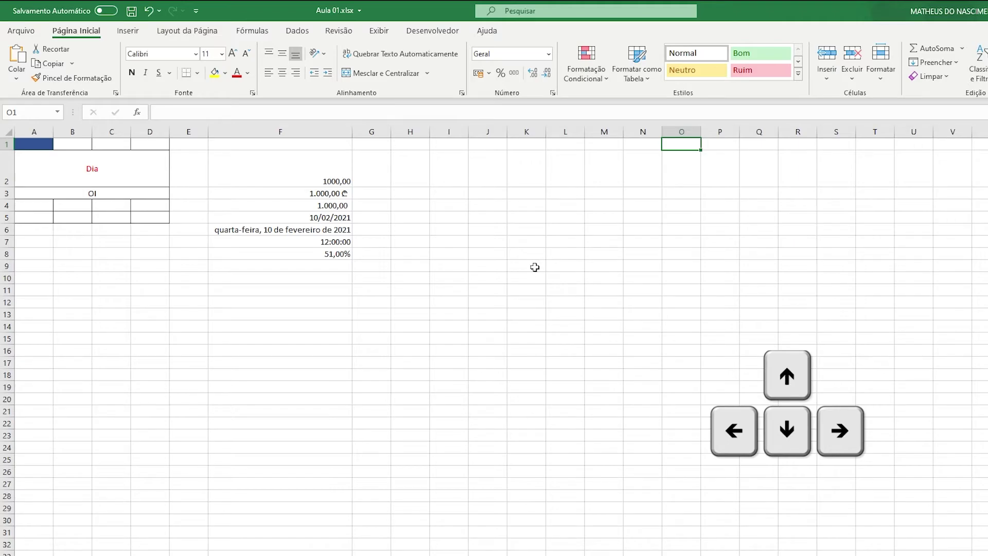
Step: Move the active cell down from O1 and around the empty area, one cell at a time, to A13
key(Down)
key(Down)
key(Down)
key(Down)
key(Down)
key(Down)
key(Down)
key(Down)
key(Down)
key(Down)
key(Down)
key(Down)
key(Down)
key(Down)
key(Down)
key(Down)
key(Down)
key(Down)
key(Down)
key(Down)
key(Down)
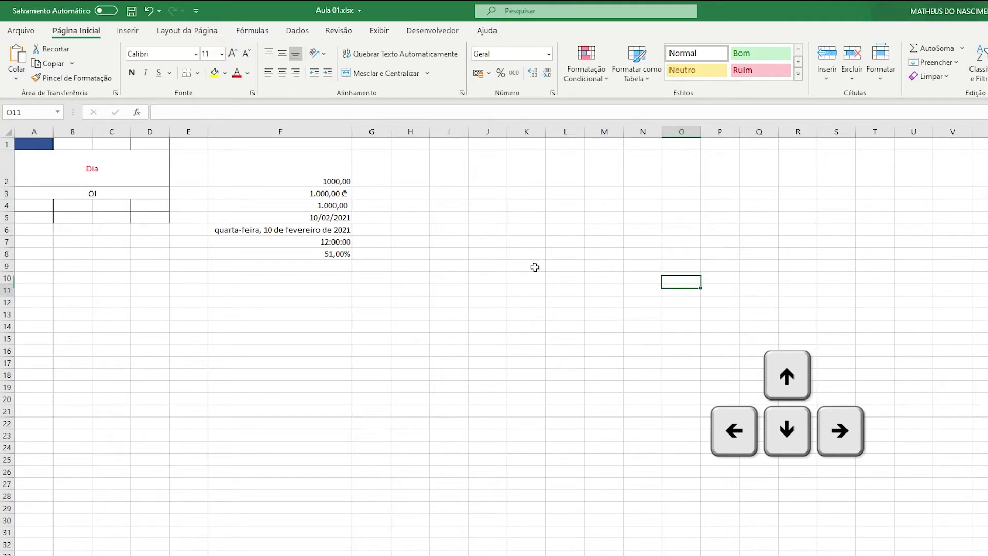
key(Right)
key(Right)
key(Right)
key(Right)
key(Right)
key(Right)
key(Right)
key(Right)
key(Right)
key(Right)
key(Right)
key(Right)
key(Right)
key(Right)
key(Right)
key(Right)
key(Up)
key(Up)
key(Up)
key(Up)
key(Up)
key(Up)
key(Up)
key(Up)
key(Up)
key(Up)
key(Up)
key(Up)
key(Left)
key(Left)
key(Left)
key(Left)
key(Left)
key(Left)
key(Left)
key(Left)
key(Left)
key(Left)
key(Left)
key(Left)
key(Left)
key(Left)
key(Left)
key(Left)
key(Left)
key(Left)
key(Left)
key(Left)
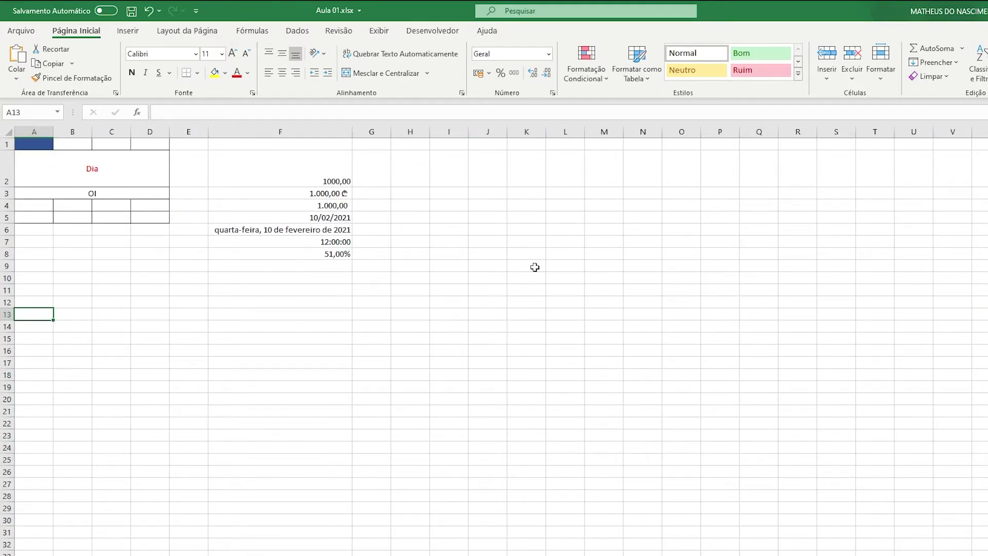
Step: Move the active cell up column A to the merged cell containing Dia, and one cell to its right
key(Up)
key(Up)
key(Up)
key(Up)
key(Up)
key(Up)
key(Up)
key(Up)
key(Up)
key(Up)
key(Up)
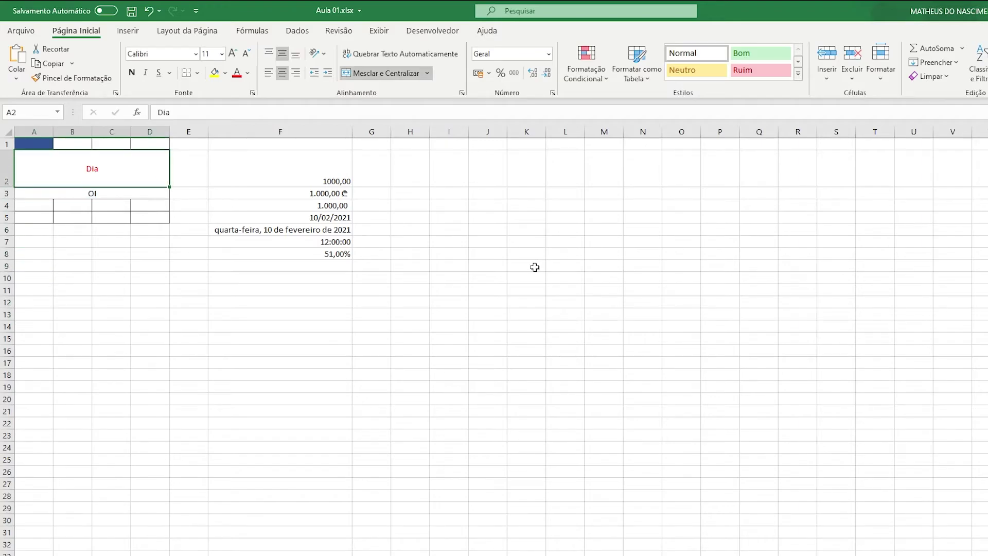
key(Right)
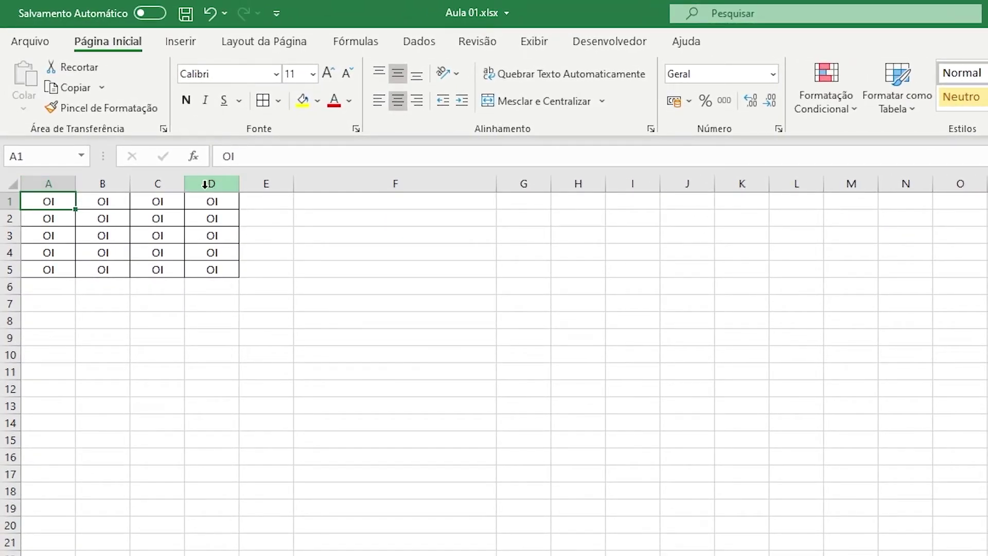
Step: Move the active cell one cell at a time along the first row of the OI table, from A1 to D1 and back
drag(49, 201, 201, 258)
click(33, 199)
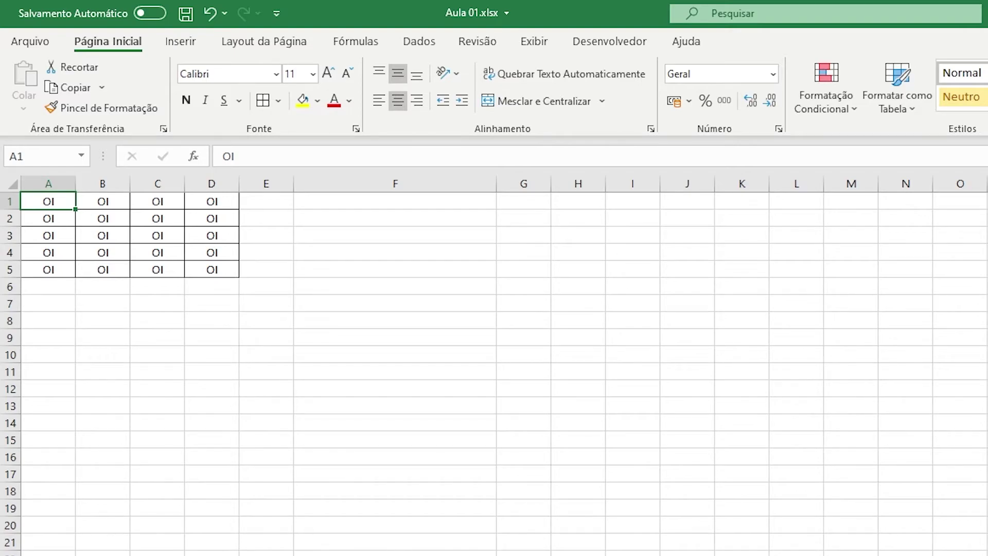
key(Right)
key(Right)
key(Right)
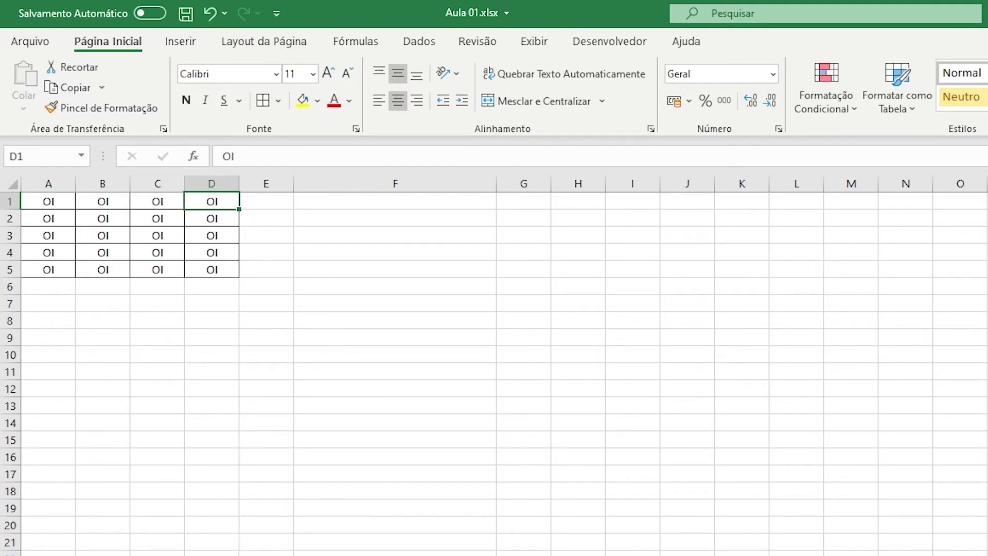
key(Left)
key(Left)
key(Left)
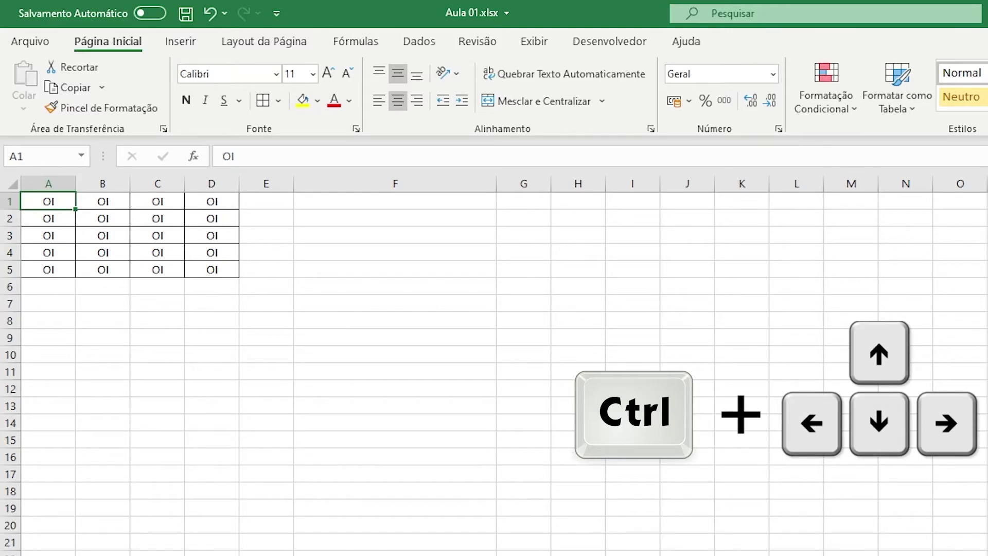
Step: Jump the active cell from A1 between the corners of the OI table, to D1, D5 and A5
key(ctrl+Right)
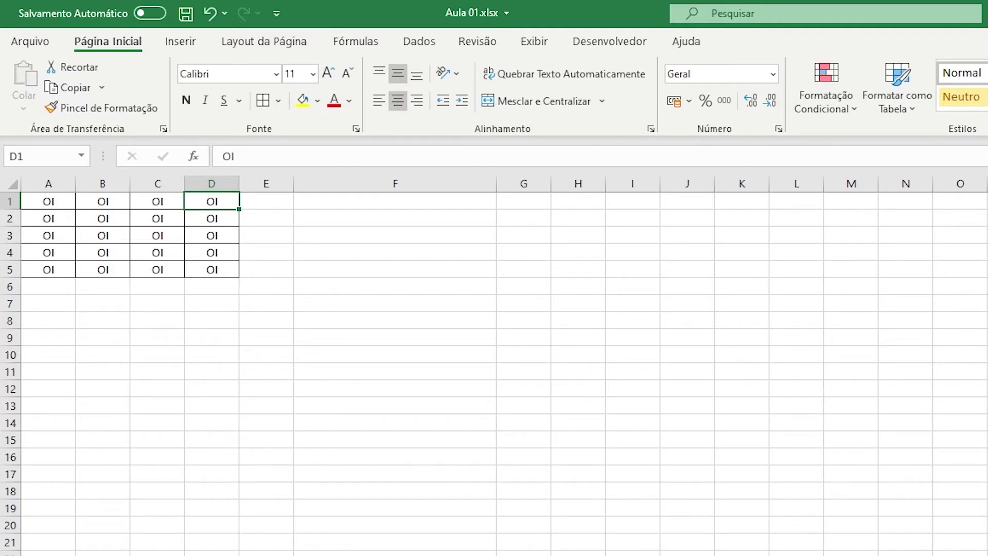
key(ctrl+Down)
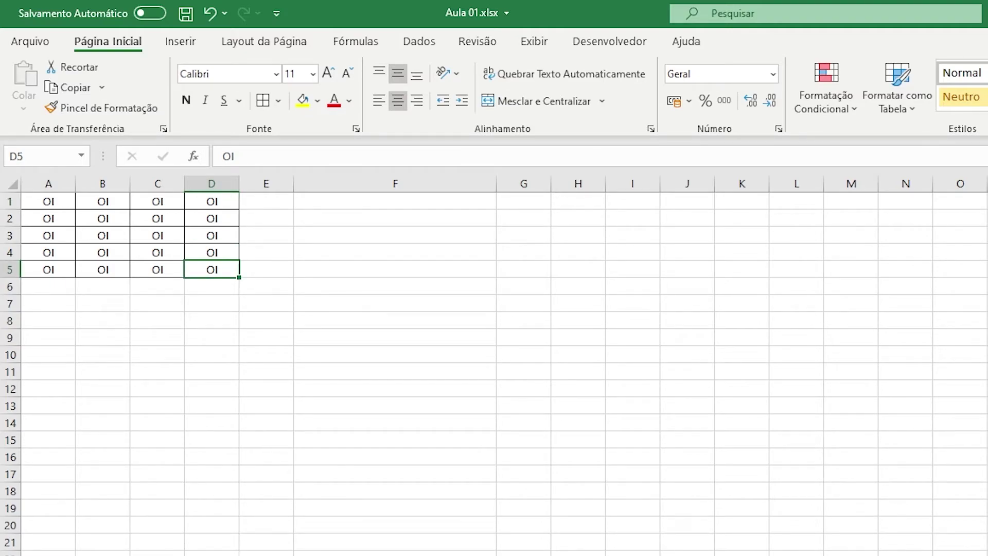
key(ctrl+Left)
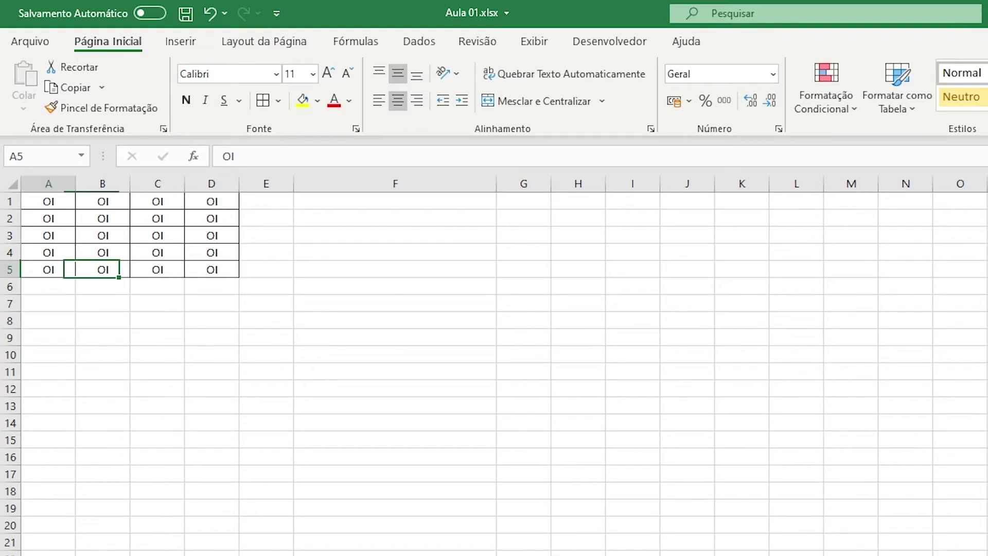
Step: Jump the active cell repeatedly around the corners of the OI table, from A5 through A1, D1 and D5, ending at A1
key(ctrl+Up)
key(ctrl+Right)
key(ctrl+Down)
key(ctrl+Left)
key(ctrl+Up)
key(ctrl+Right)
key(ctrl+Down)
key(ctrl+Left)
key(ctrl+Up)
key(ctrl+Right)
key(ctrl+Down)
key(ctrl+Left)
key(ctrl+Up)
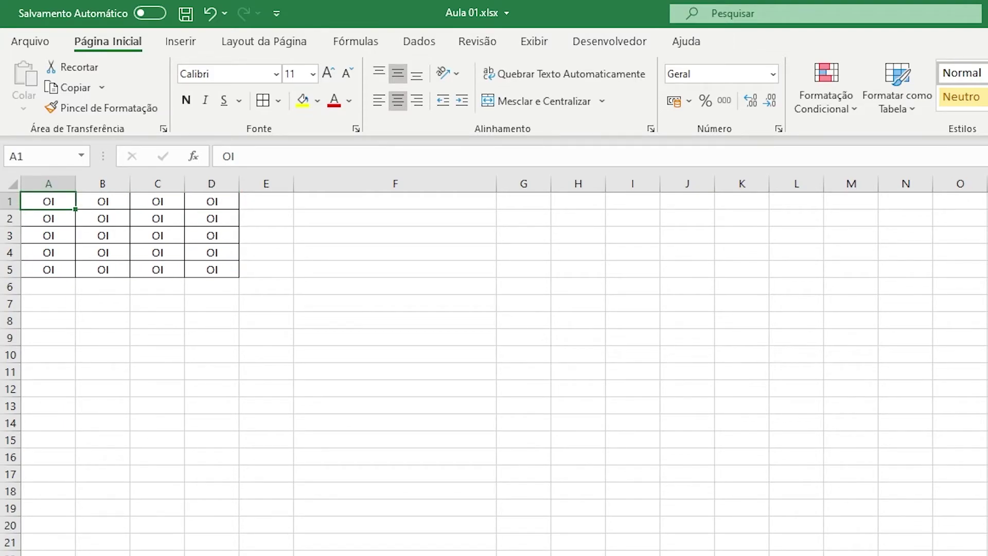
Step: Copy the OI cell D5 from the table's last row and paste it into Q5
key(Down)
key(Right)
key(Right)
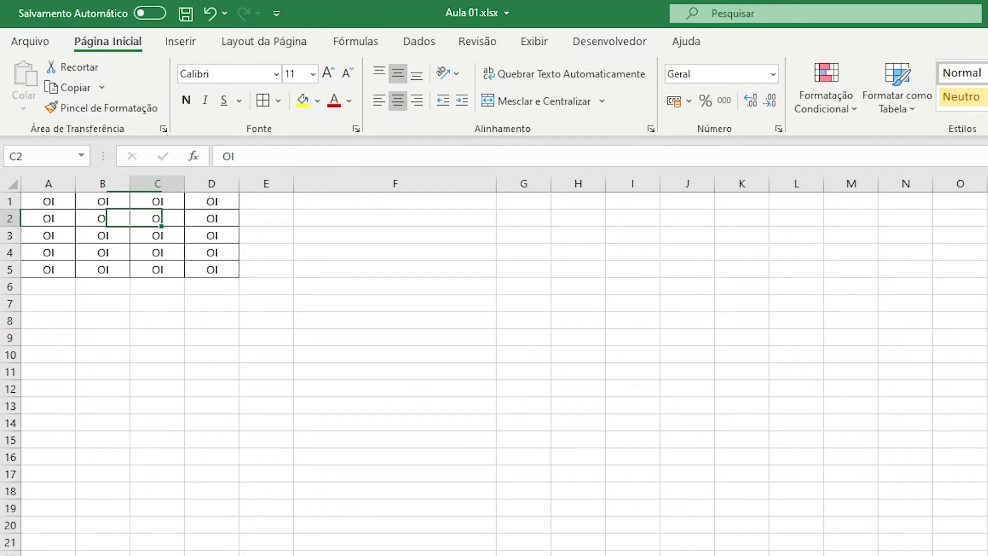
key(Down)
key(Right)
key(Down)
key(Down)
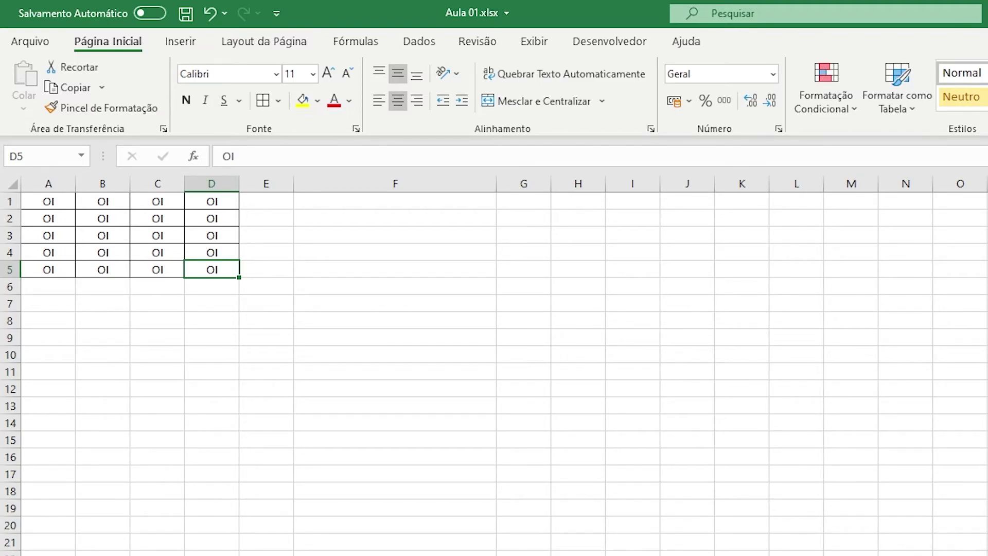
key(ctrl+c)
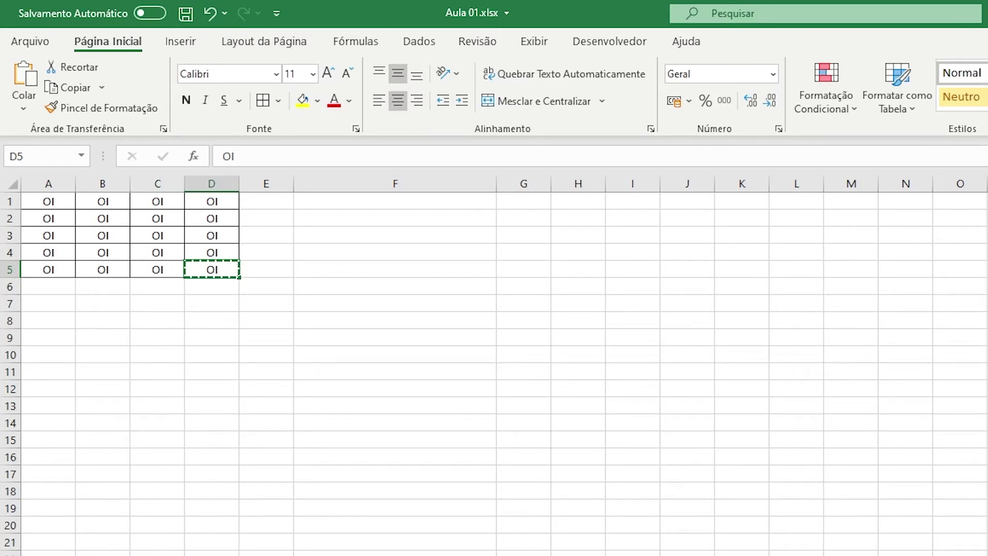
key(Right)
key(Right)
key(Right)
key(Right)
key(Right)
key(Right)
key(Right)
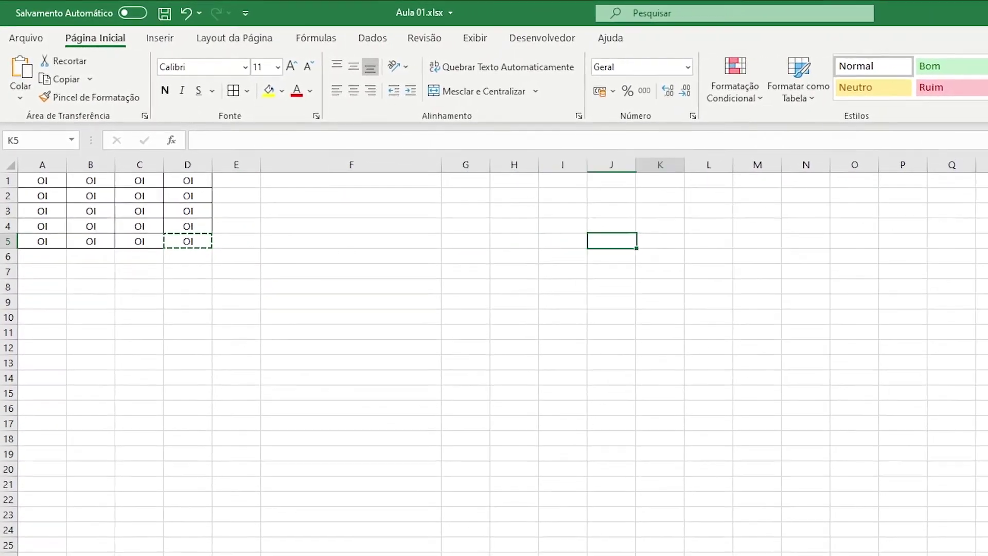
key(Right)
key(Right)
key(Right)
key(Right)
key(Right)
key(Right)
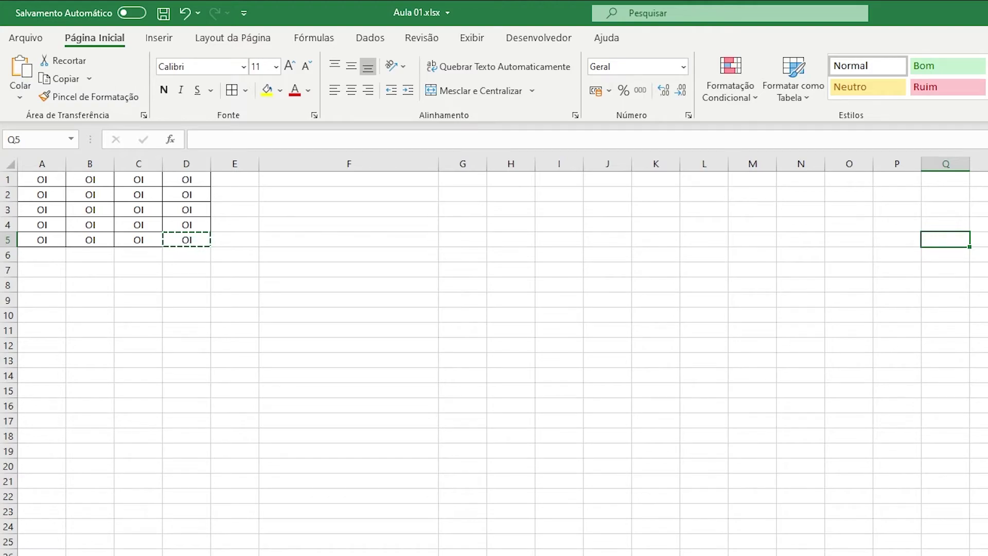
key(ctrl+v)
Step: Return to the OI table's corner cell D5 and fill it with the dark green theme colour
key(Down)
key(Down)
key(Down)
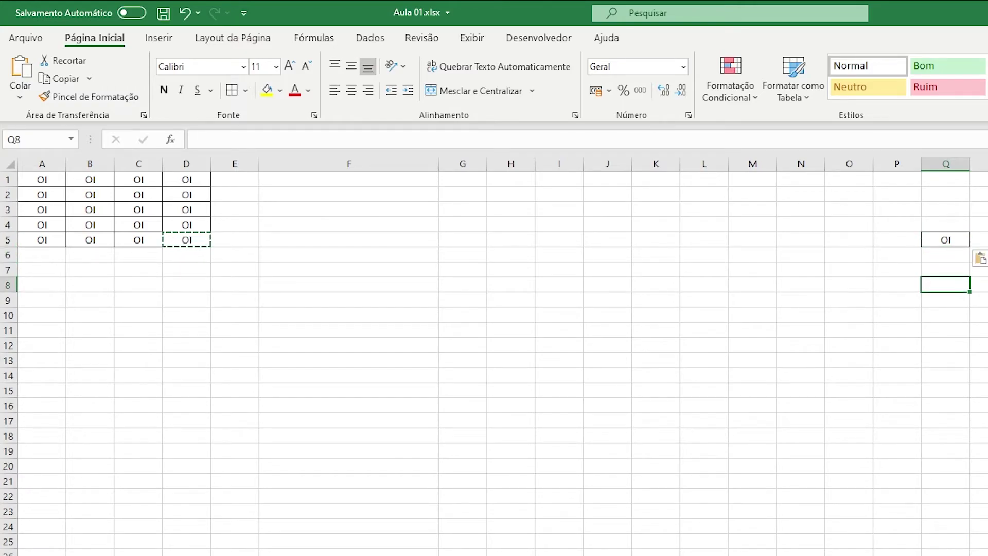
key(Left)
key(Up)
key(Left)
key(Left)
key(Left)
key(Left)
key(Left)
key(Left)
key(Left)
key(Left)
key(Left)
key(Left)
key(Left)
key(Left)
key(Left)
key(Up)
key(Right)
key(Up)
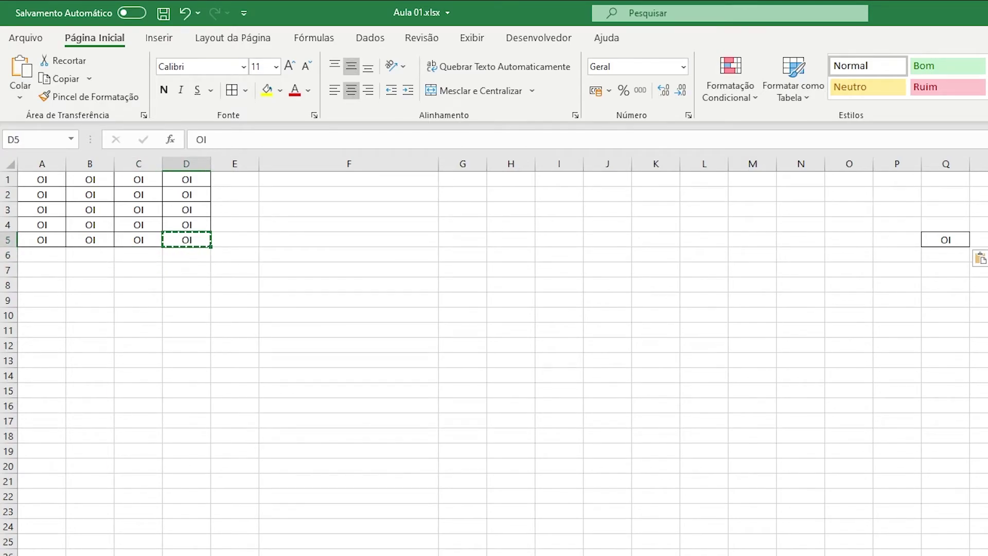
click(280, 90)
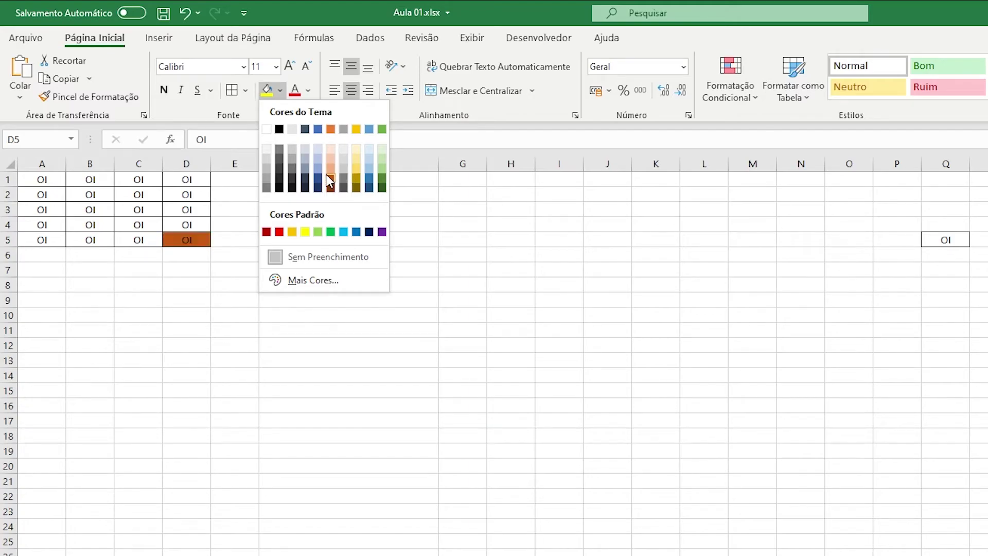
click(382, 176)
Step: Copy the green cell D5 and paste it into P5
key(ctrl+c)
key(Right)
key(Right)
key(Right)
key(Right)
key(Right)
key(Right)
key(Right)
key(Right)
key(Right)
key(Right)
key(Right)
key(Right)
key(ctrl+v)
key(Down)
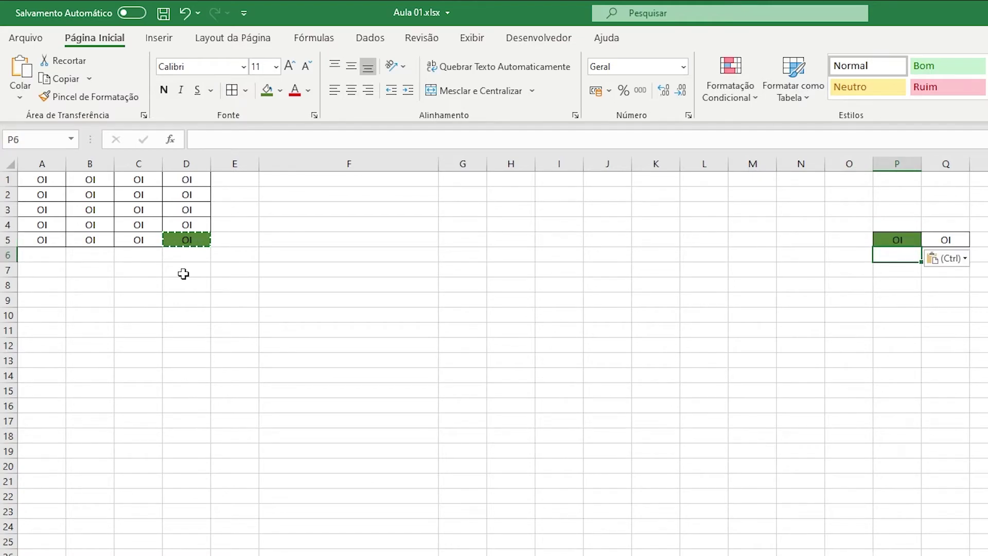
Step: Move the active cell left along row 6 from P6 to below the OI table, and up into it to C4
key(Left)
key(Left)
key(Left)
key(Left)
key(Left)
key(Left)
key(Left)
key(Left)
key(Left)
key(Left)
key(Left)
key(Left)
key(Left)
key(Left)
key(Left)
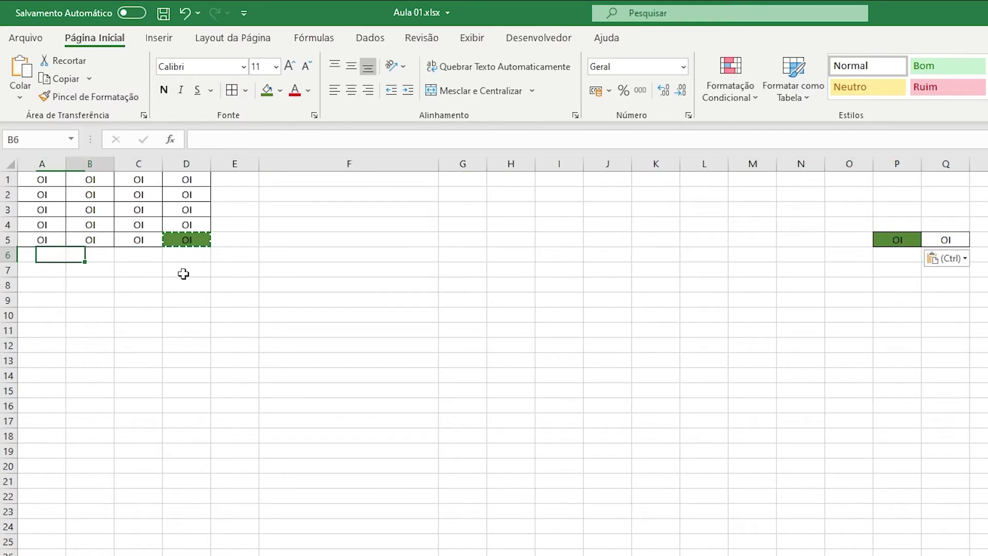
key(Right)
key(Right)
key(Up)
key(Up)
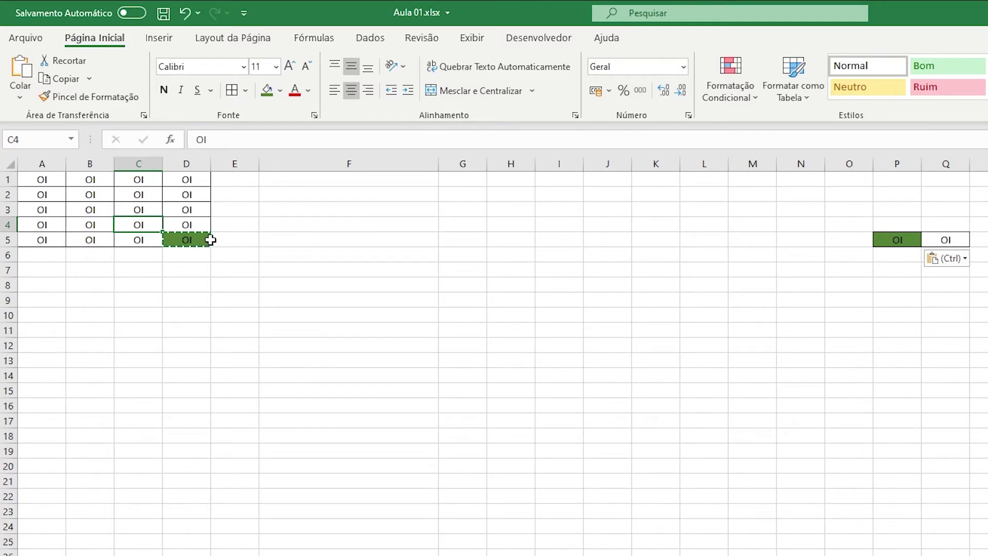
Step: Select the entire row 3 from cell A3 and delete it
click(62, 206)
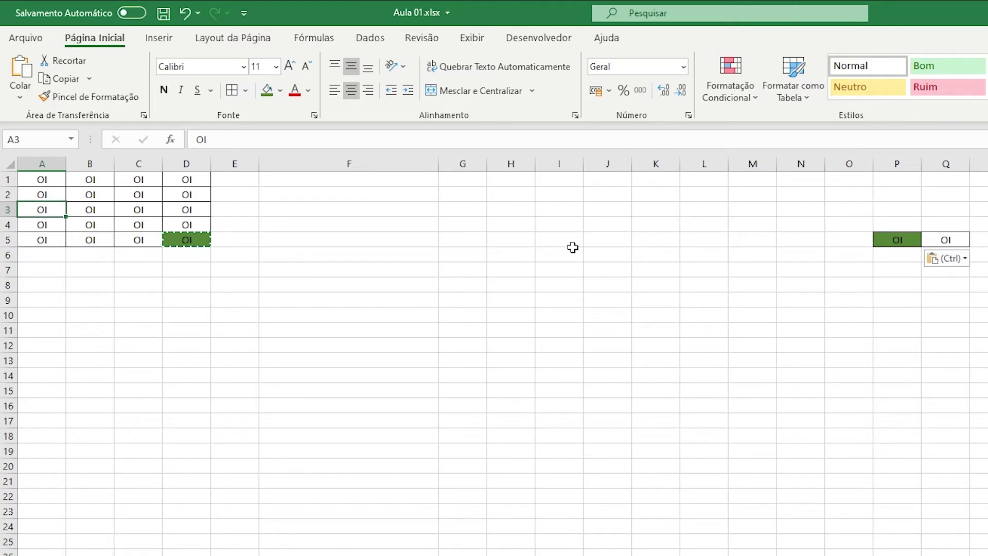
key(shift+space)
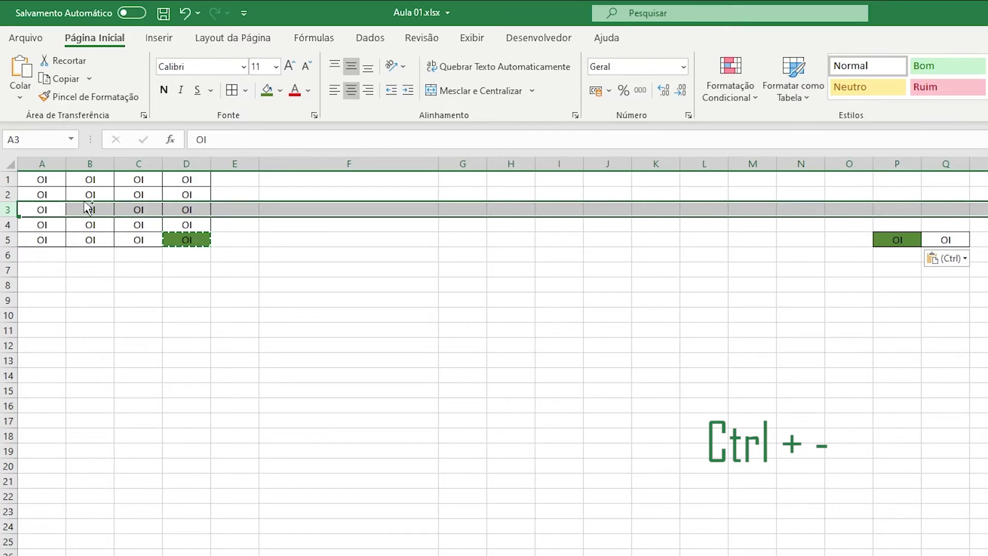
key(ctrl+minus)
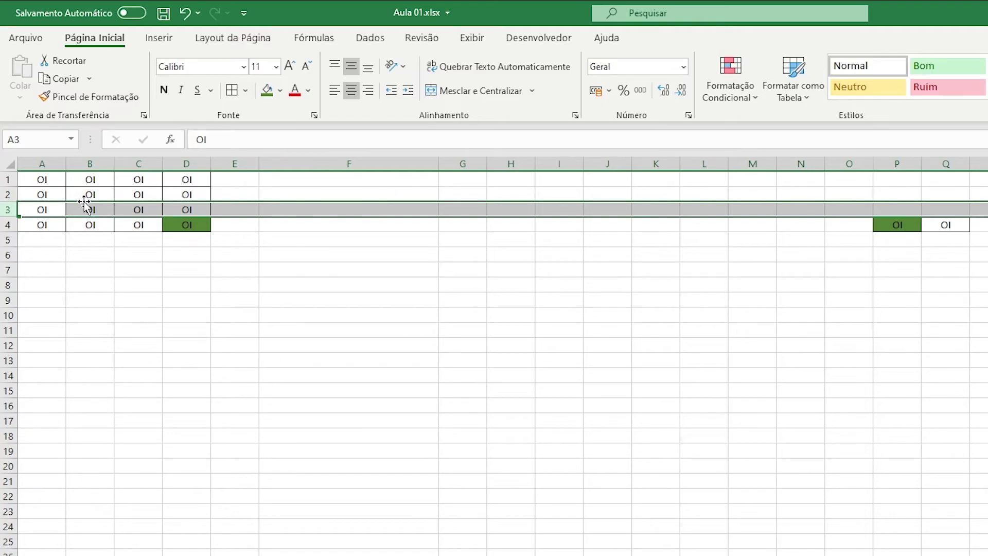
Step: Select the entire column B from cell B3 and delete it
click(87, 205)
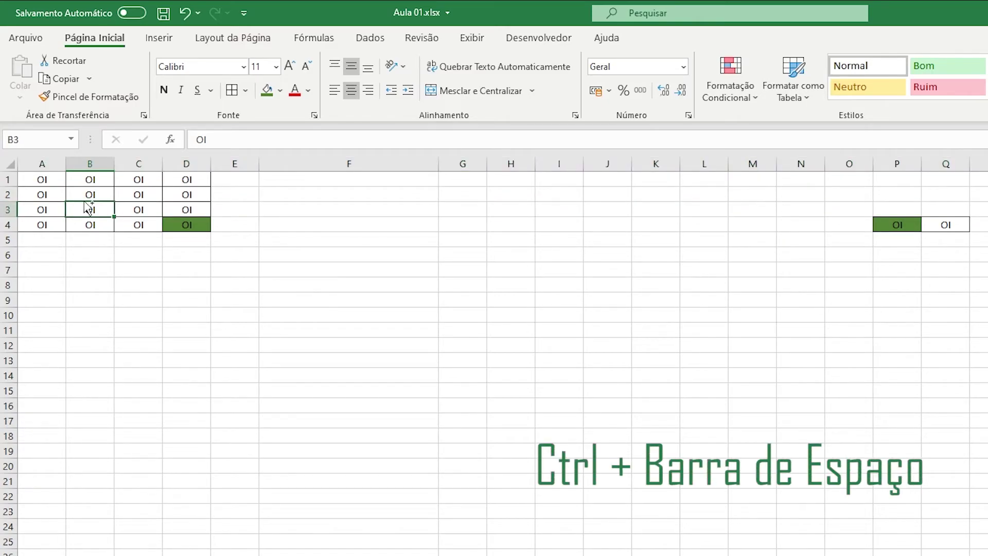
key(ctrl+space)
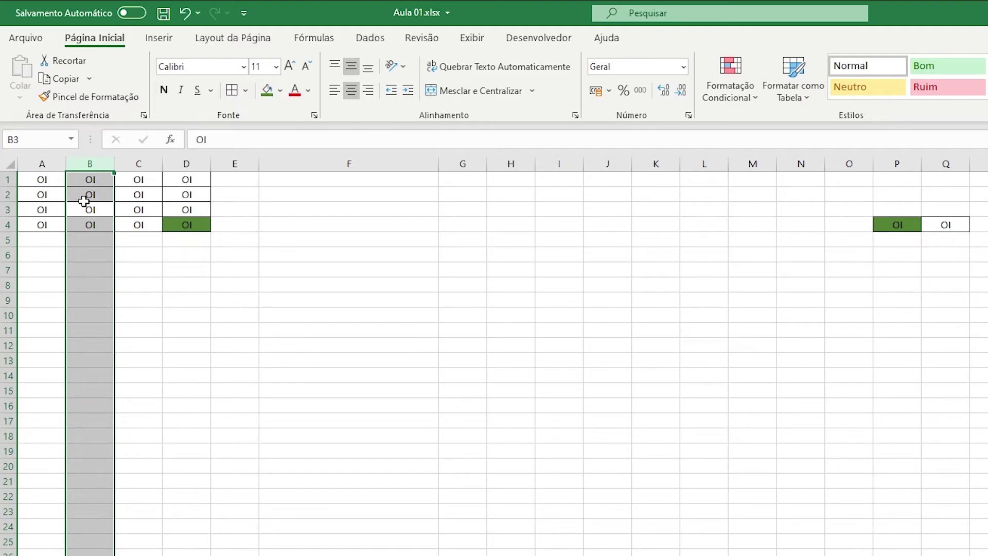
key(ctrl+minus)
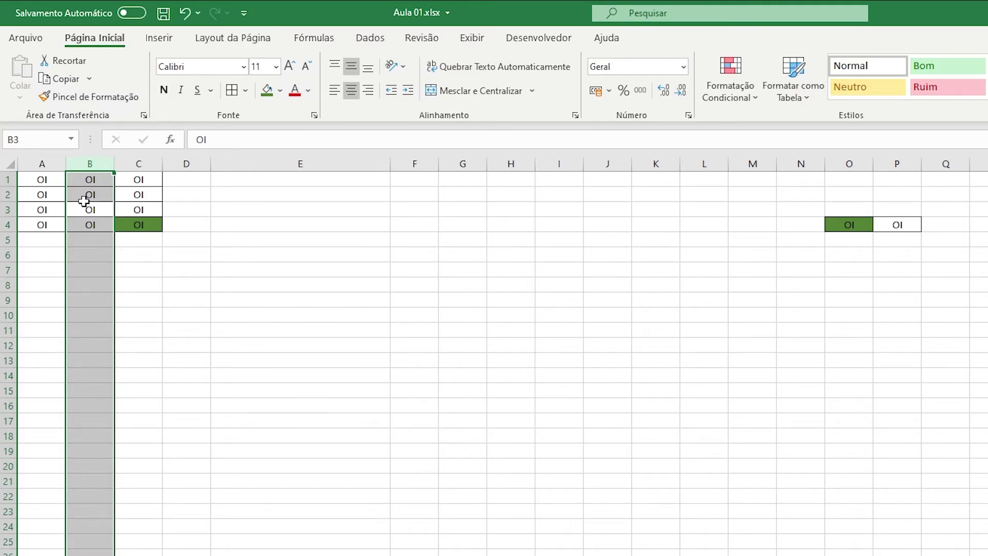
Step: Select the whole OI table A1:C4 starting from A1, and reduce the selection back to A1
key(Up)
key(Left)
key(Up)
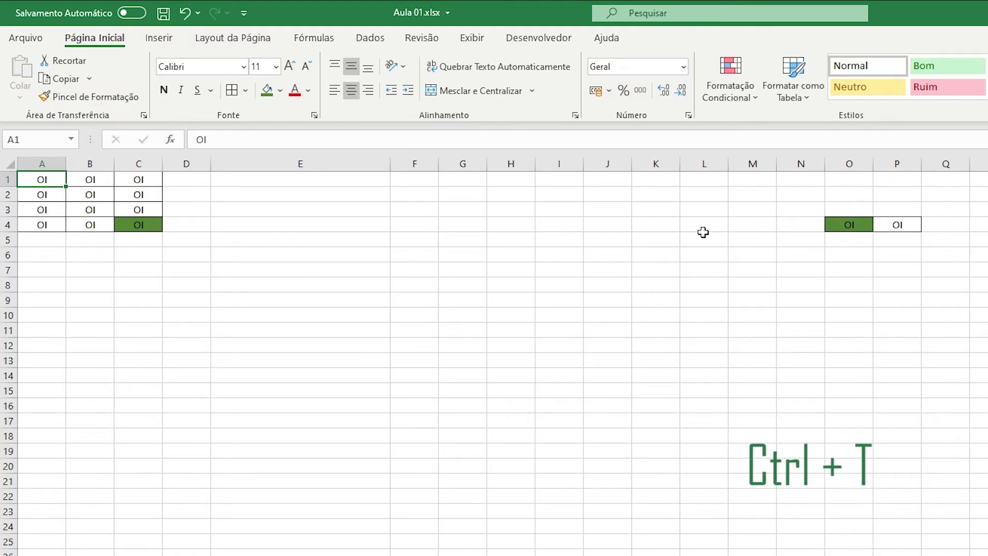
key(ctrl+t)
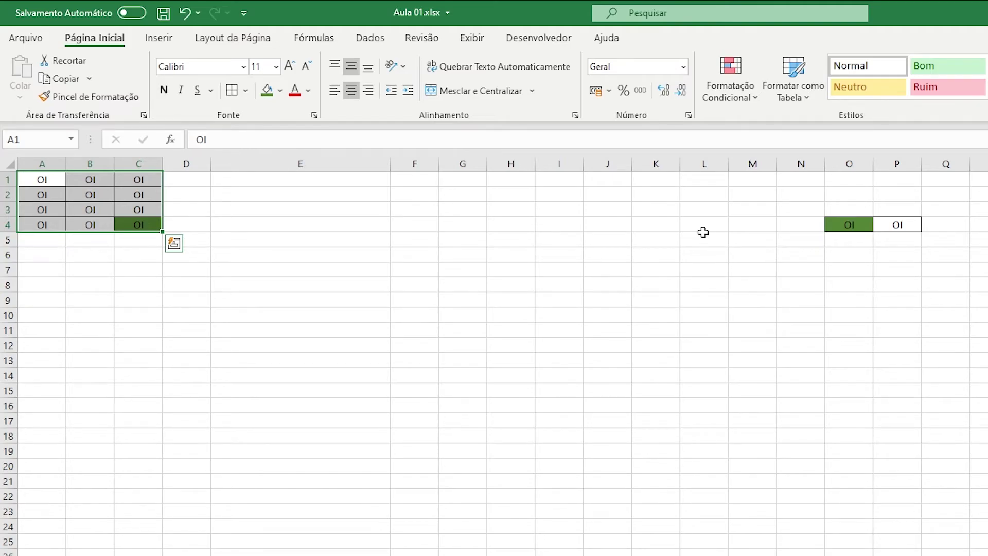
key(ctrl+q)
key(Left)
key(Escape)
key(Left)
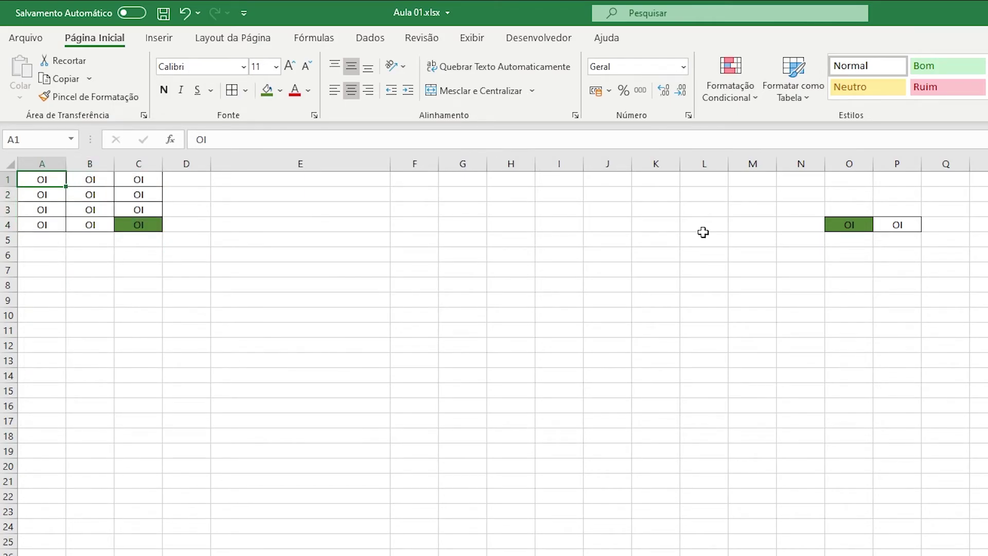
Step: Select all the cells around A1 once more, and return the active cell to A1
key(ctrl+a)
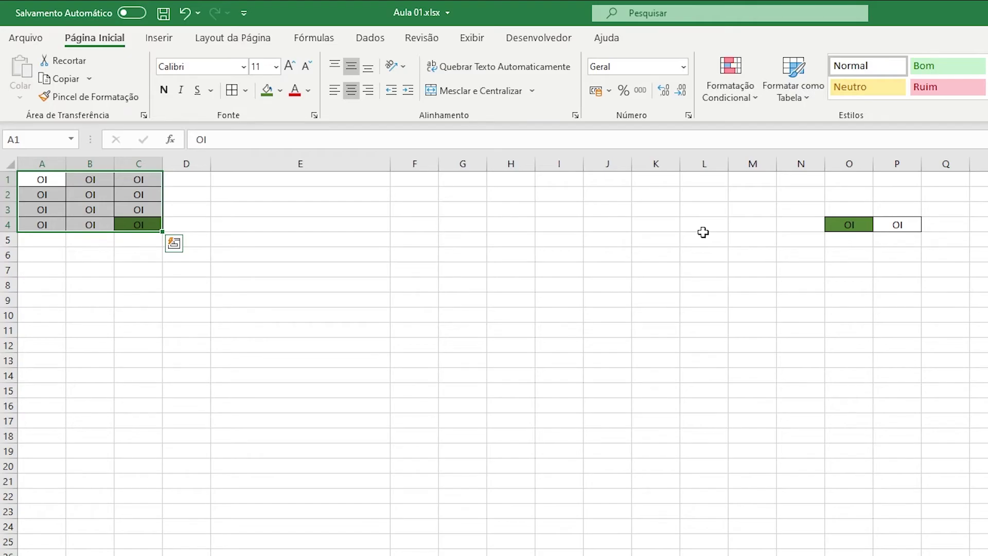
key(ctrl+a)
key(ctrl+a)
key(ctrl+Home)
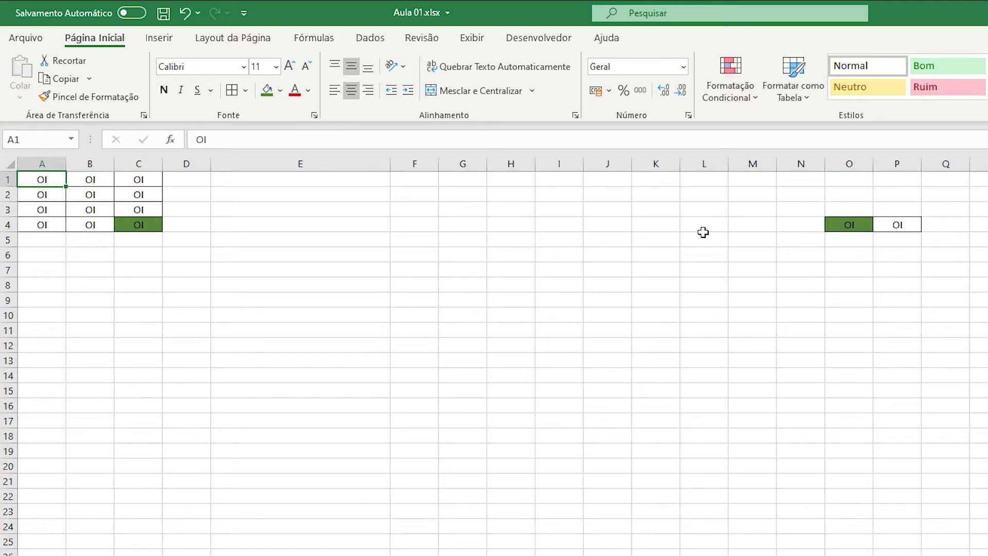
key(Down)
key(Right)
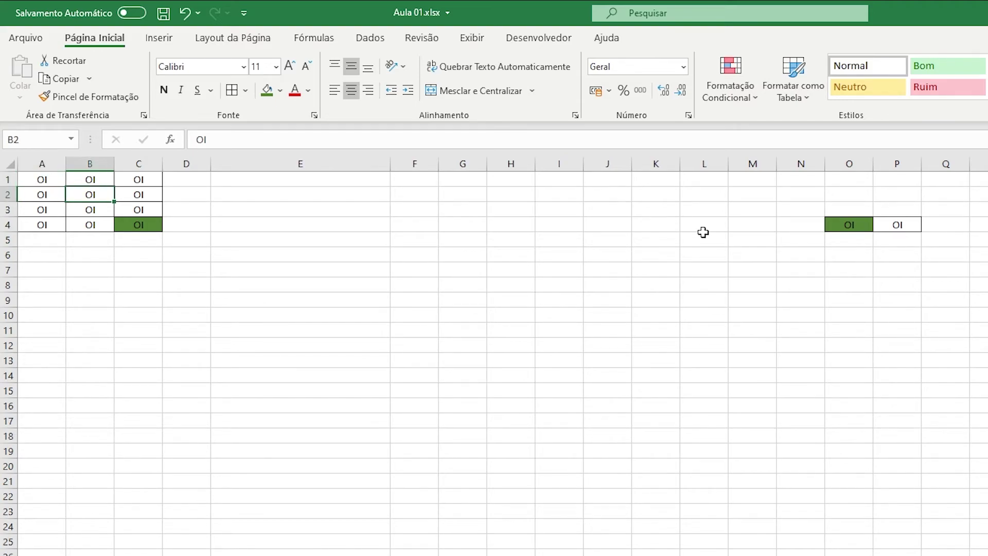
key(Down)
key(Down)
key(Down)
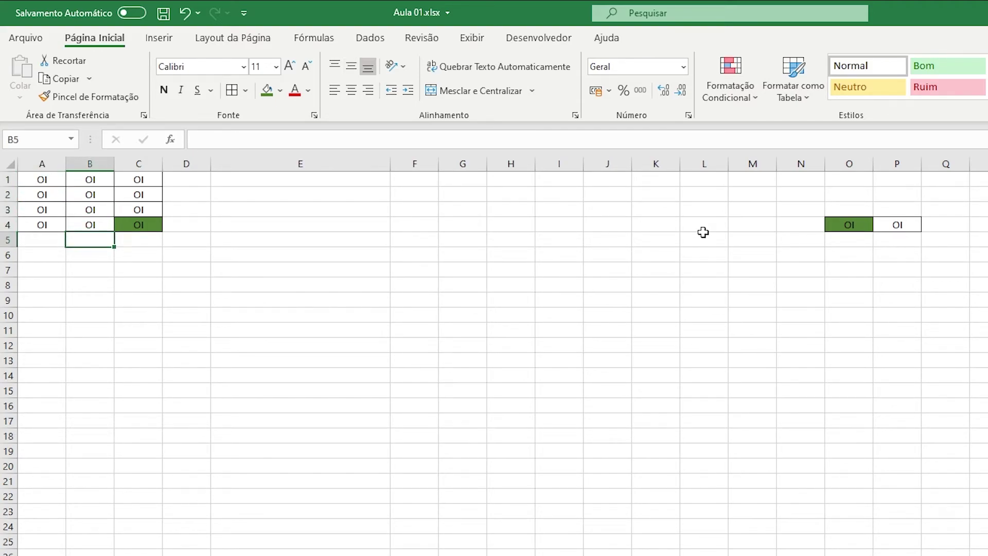
key(Right)
text(OI)
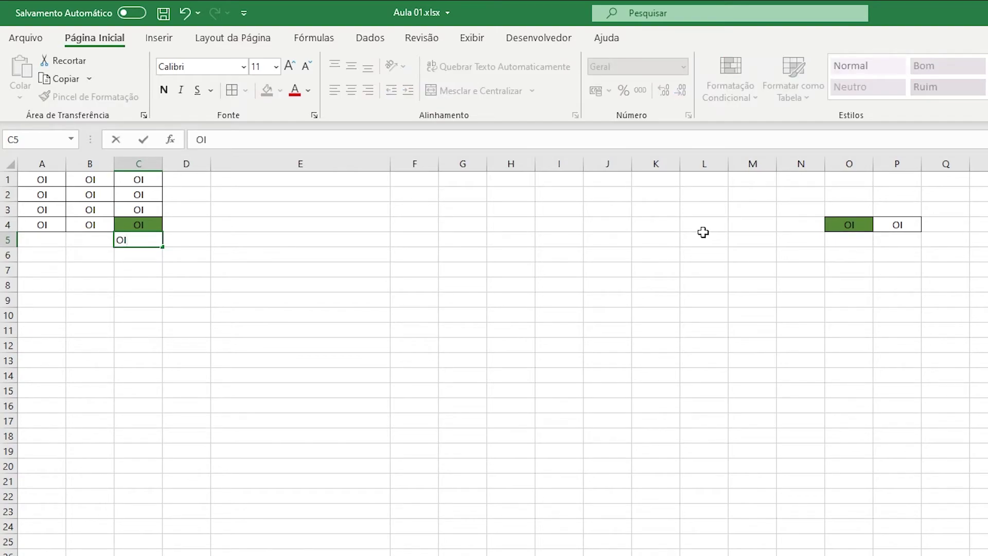
key(Escape)
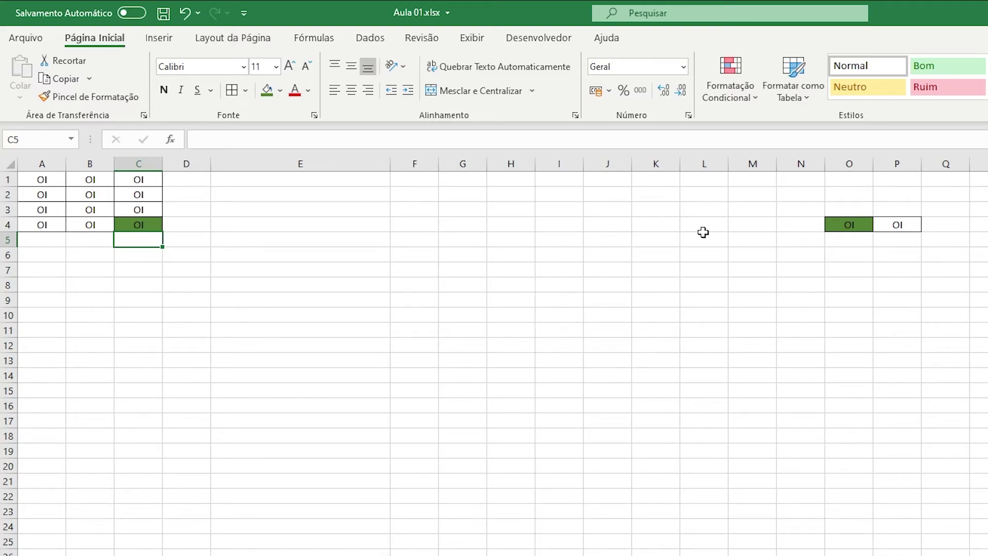
Step: Search the sheet for OI and step through the matching cells one after another
key(ctrl+l)
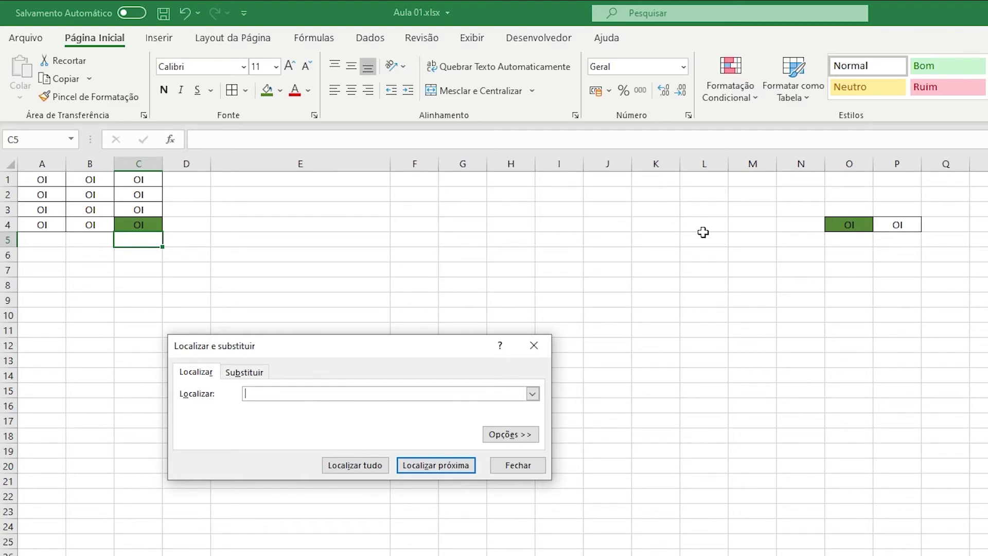
text(OI)
click(433, 465)
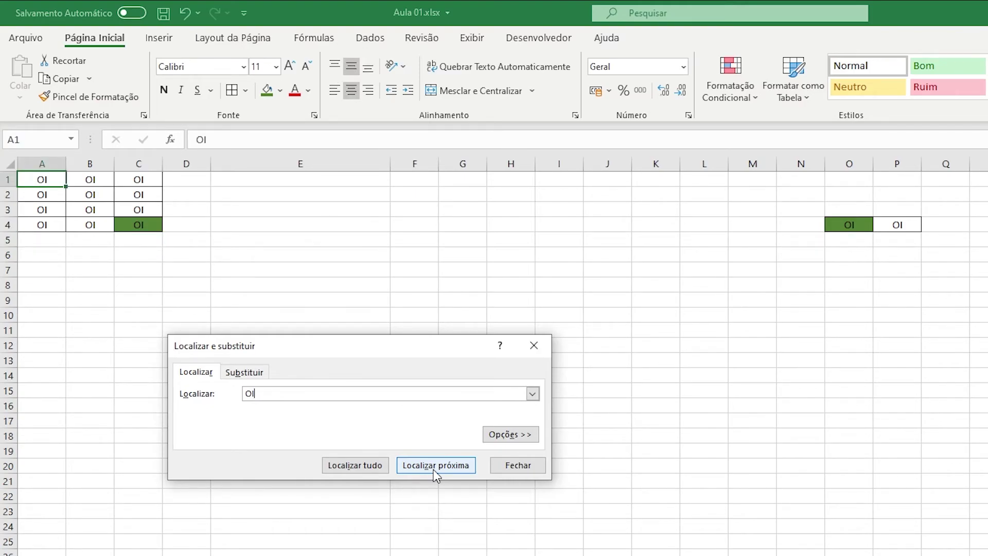
click(433, 466)
click(433, 465)
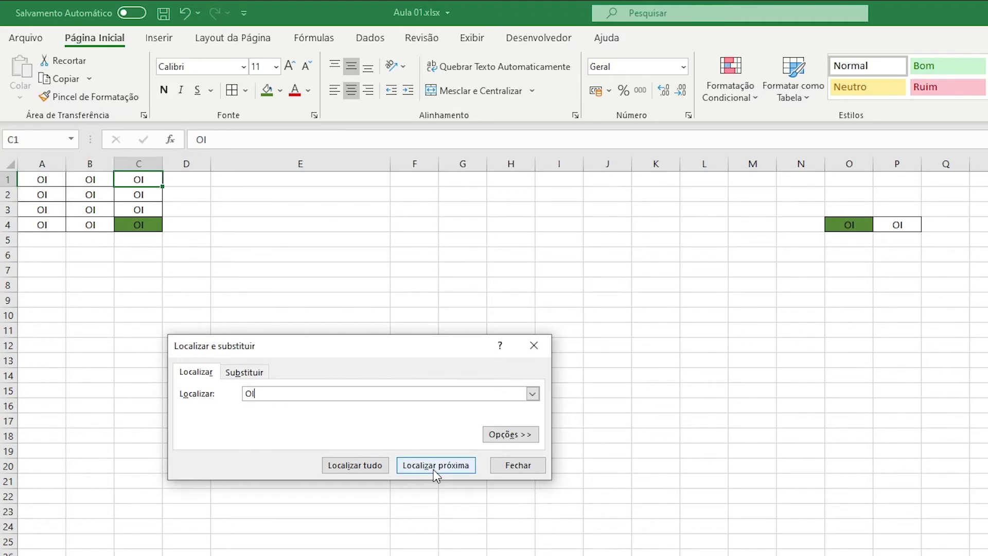
click(433, 467)
click(434, 466)
click(433, 467)
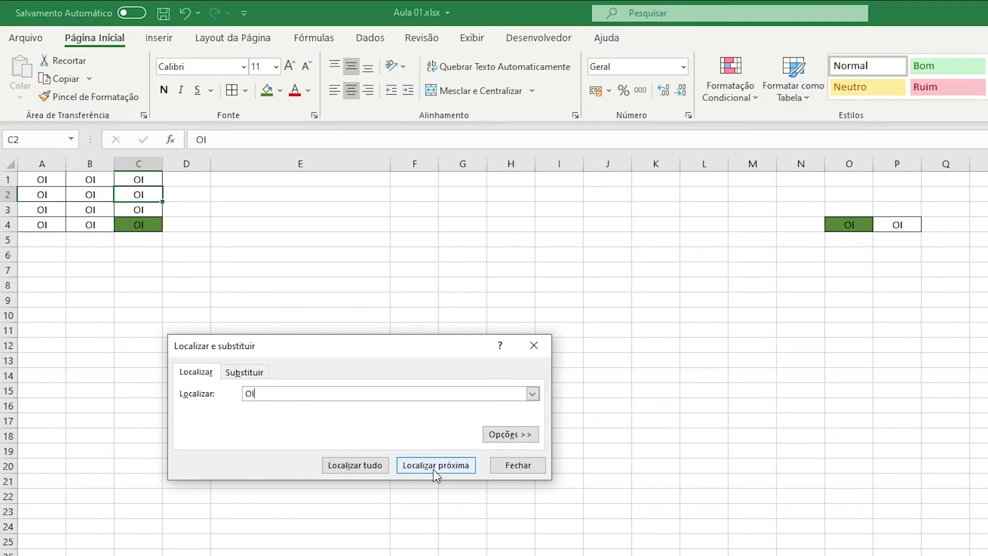
click(433, 466)
click(433, 466)
click(434, 465)
click(434, 466)
click(434, 466)
click(433, 466)
click(433, 466)
click(434, 466)
click(433, 465)
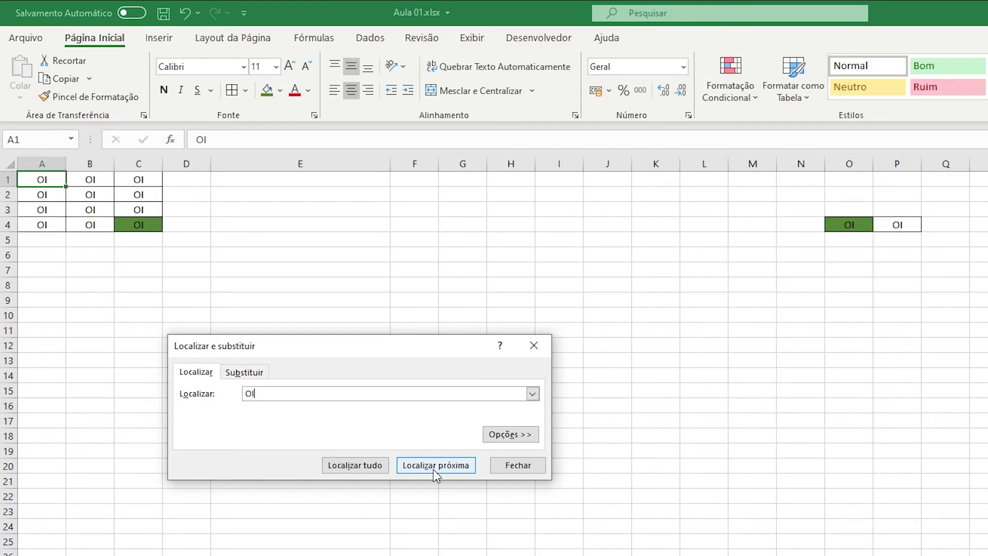
Step: Search the sheet for Ola instead, and close the search
key(BackSpace)
key(BackSpace)
text(Ola)
click(433, 466)
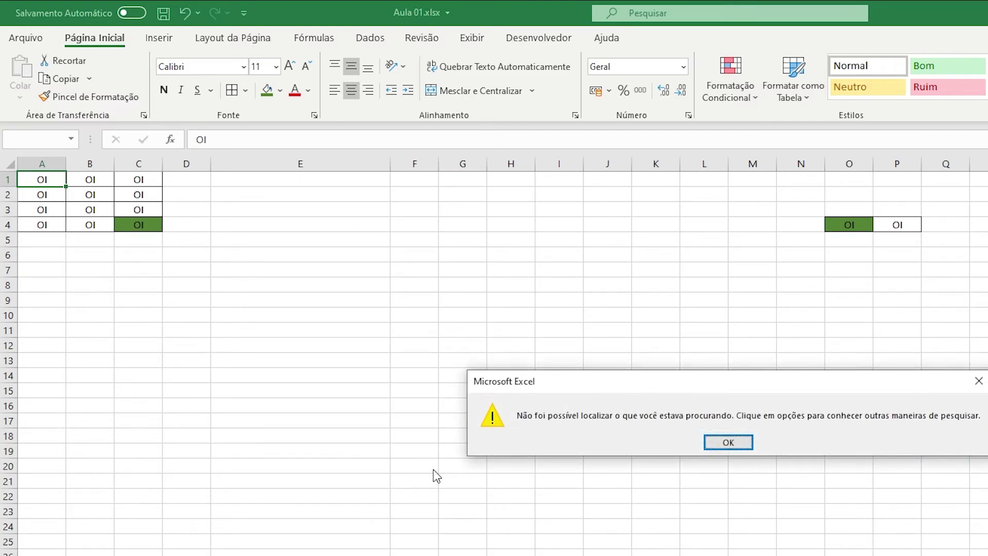
key(Return)
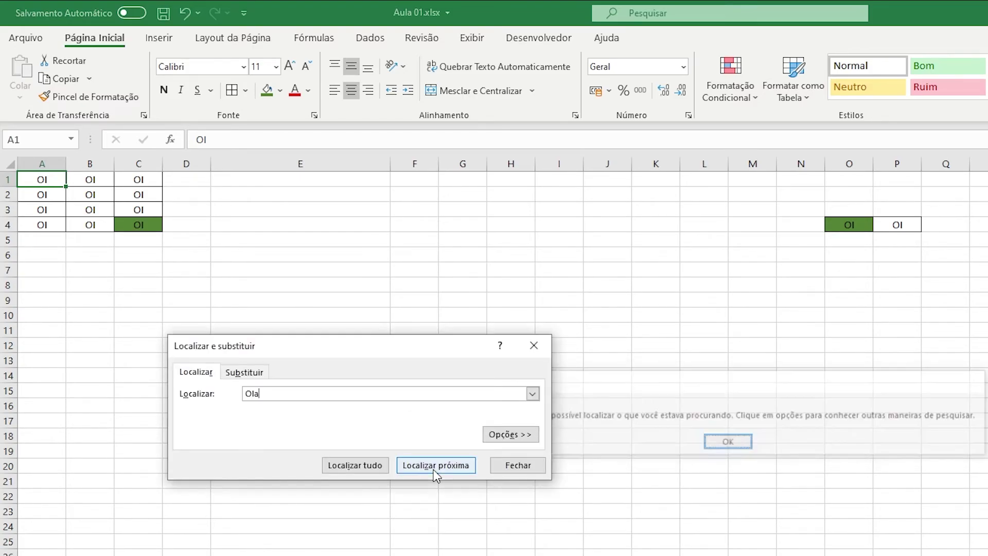
key(Escape)
Step: Move the active cell from A1 down to row 2 and right along it, one cell at a time
key(Right)
key(Down)
key(Right)
key(Right)
key(Right)
key(Right)
key(Right)
key(Right)
key(Right)
key(Right)
key(Right)
key(Right)
key(Right)
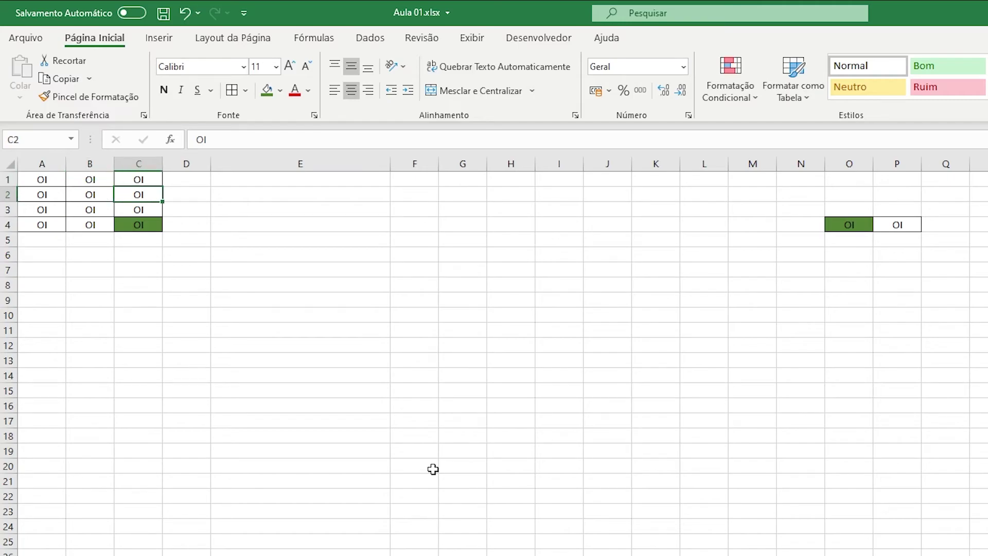
Step: Enter the text Ola in cell K648, far below the filled area
key(Left)
key(Left)
key(Down)
key(Down)
key(Down)
key(Down)
key(Down)
key(Down)
key(Down)
key(Down)
key(Down)
key(Down)
key(Down)
key(Down)
key(Down)
key(Down)
key(Down)
key(Down)
key(Down)
key(Down)
key(Down)
key(Down)
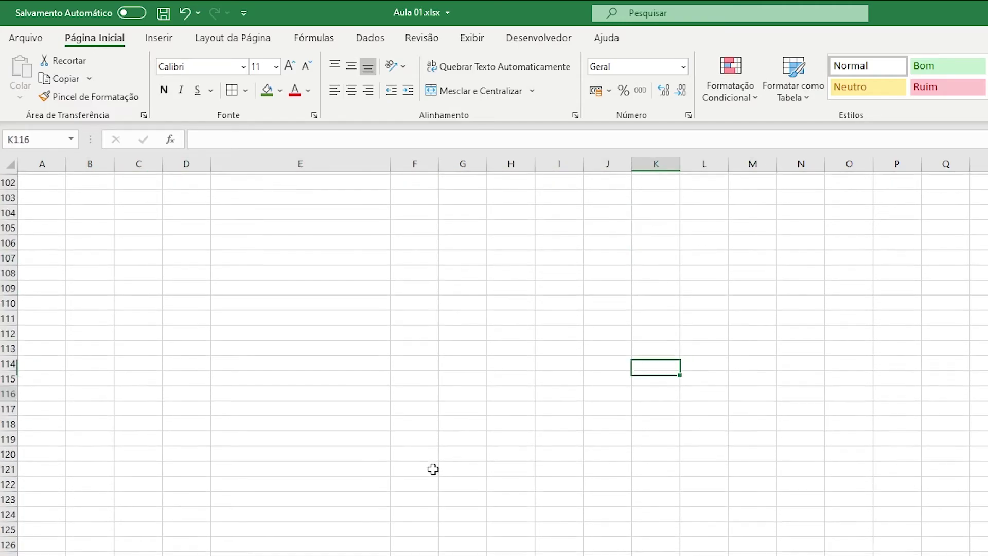
key(Down)
key(Down)
key(Down)
key(Down)
key(Down)
key(Down)
key(Down)
key(Down)
key(Down)
key(Down)
key(Down)
key(Down)
key(Down)
key(Down)
key(Down)
key(Down)
key(Down)
key(Down)
key(Down)
key(Down)
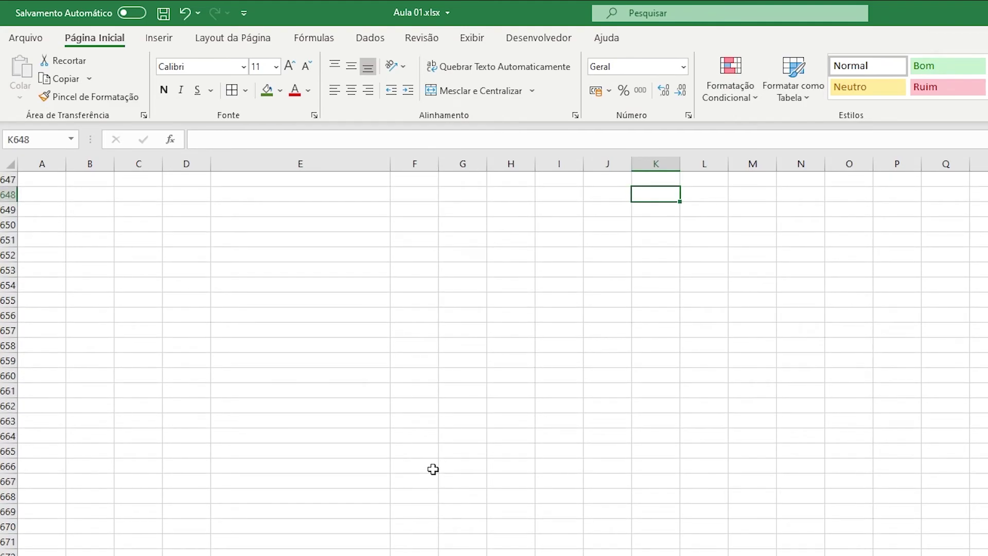
key(shift+space)
key(Left)
key(Right)
text(Ola)
key(Left)
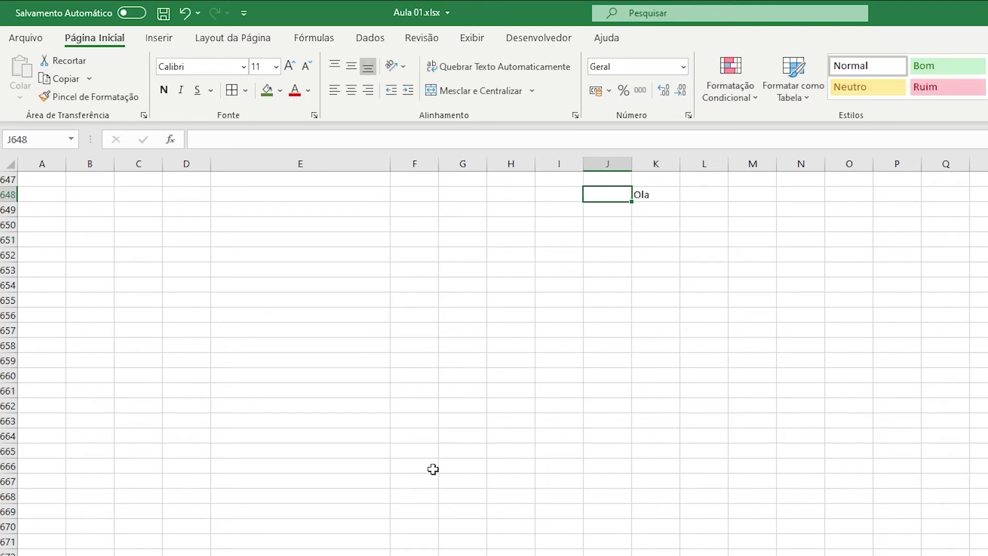
Step: Jump from K648 to the first row of its column and back along the row to A1
key(Right)
key(ctrl+Up)
key(ctrl+Left)
key(ctrl+Left)
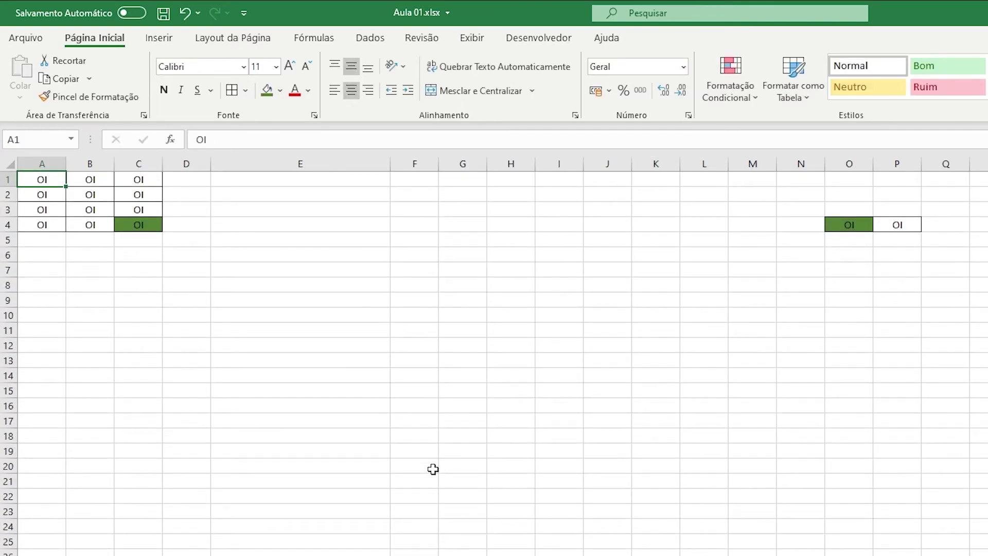
Step: Move along row 1 to column K and jump down that column to the Ola cell in K648
key(ctrl+Right)
key(Right)
key(Right)
key(Right)
key(Right)
key(Right)
key(Right)
key(Right)
key(Right)
key(ctrl+Down)
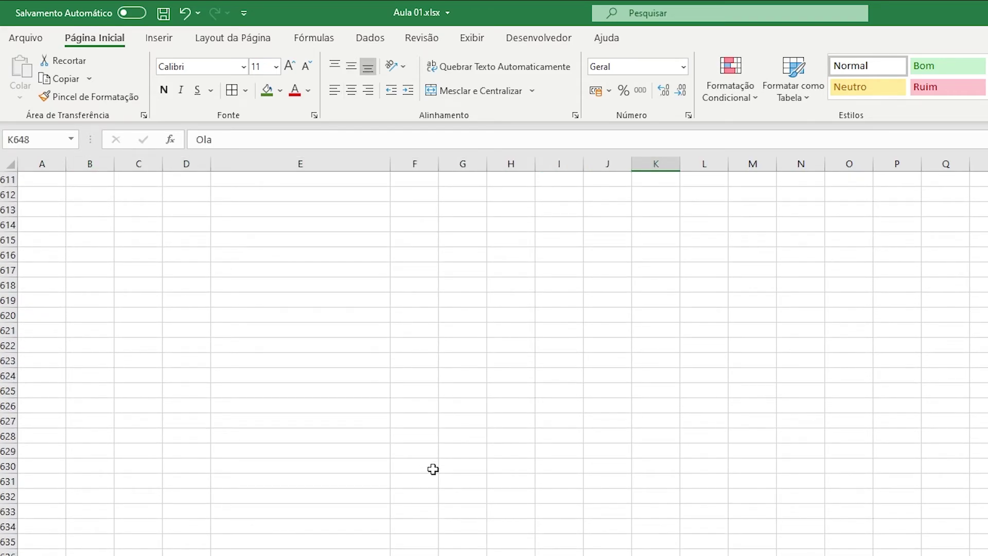
Step: Jump back up column K to row 1 and return to A1
key(ctrl+Up)
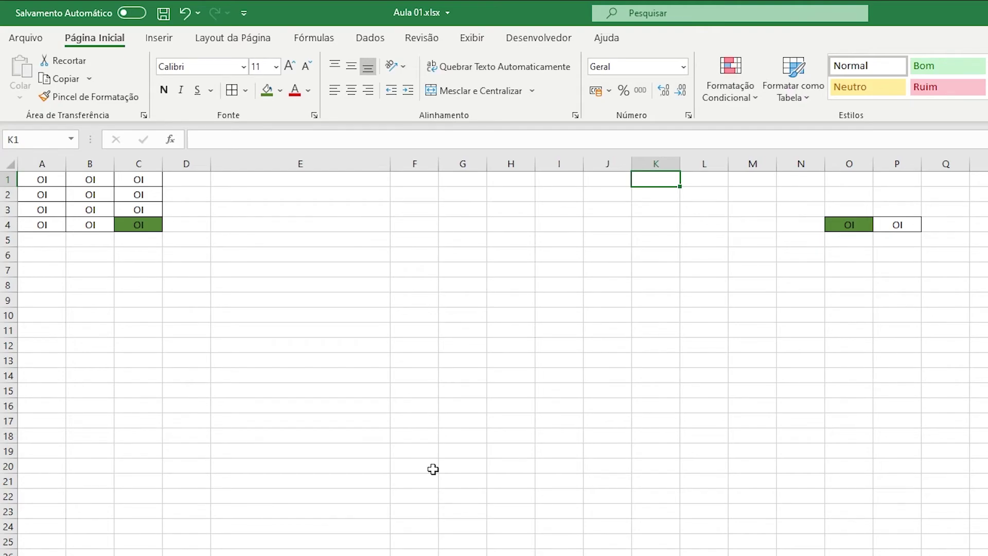
key(Left)
key(Left)
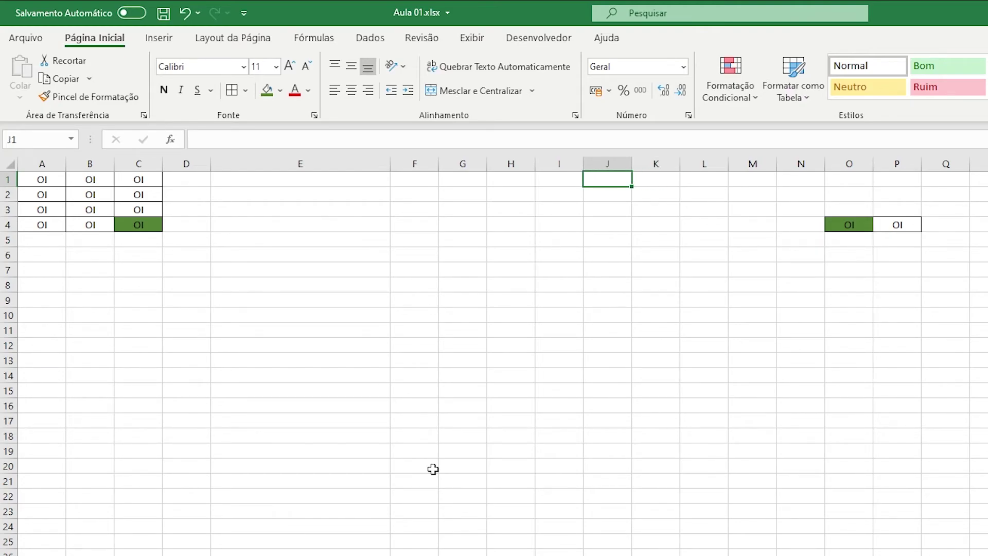
key(Home)
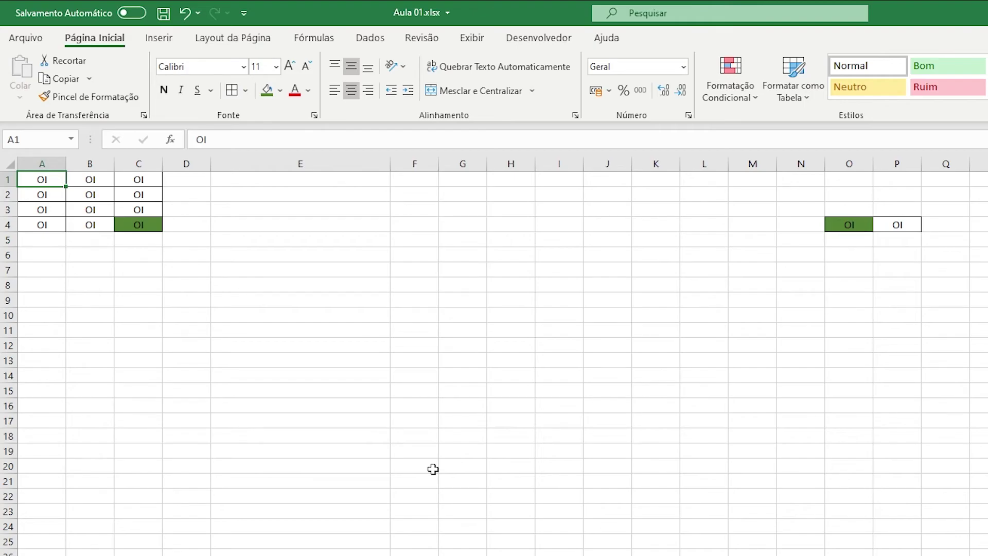
Step: Search the sheet for Ola starting from A1
key(F2)
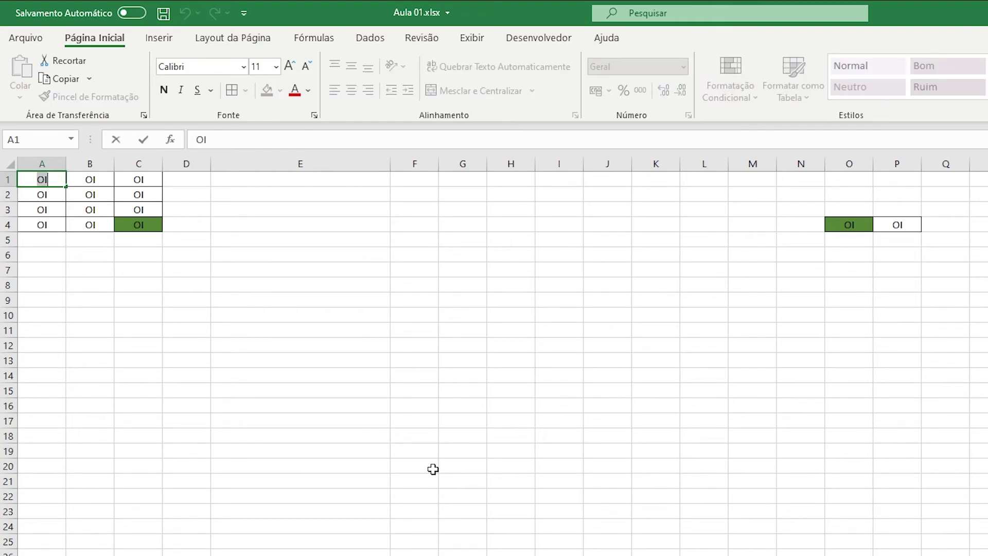
key(Escape)
key(ctrl+l)
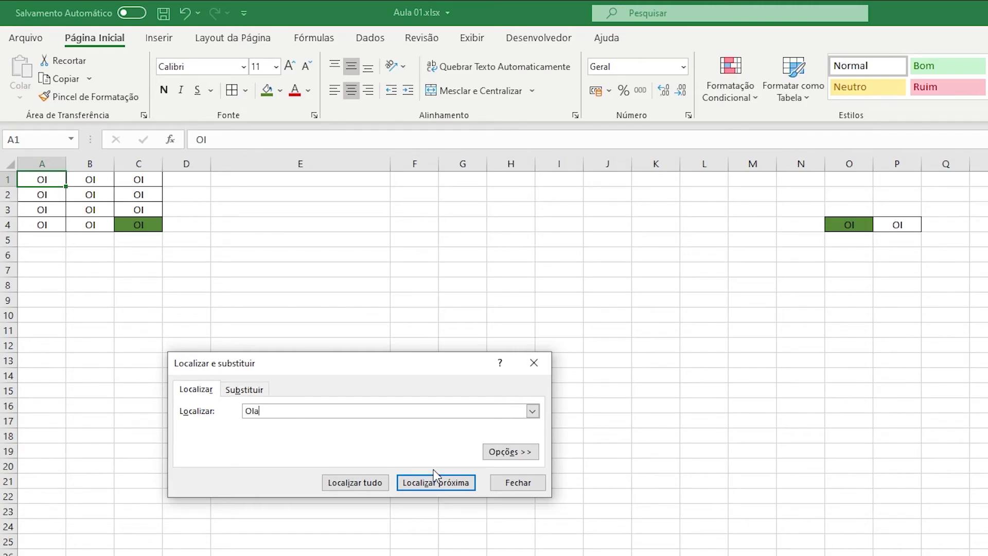
key(Return)
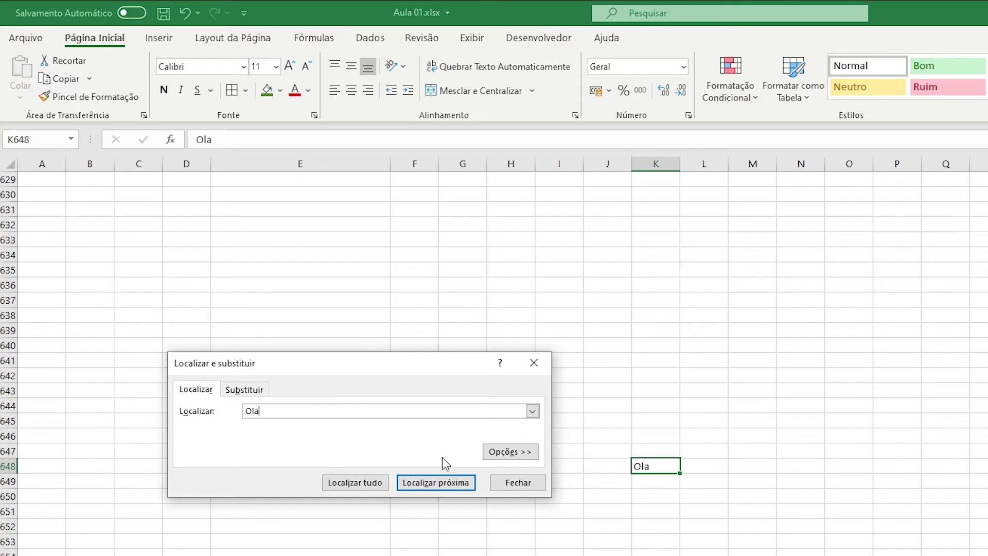
Step: Close the search, clear the Ola text from K648 and return to A1
click(533, 362)
key(Delete)
key(ctrl+Up)
key(ctrl+Left)
key(Left)
key(Left)
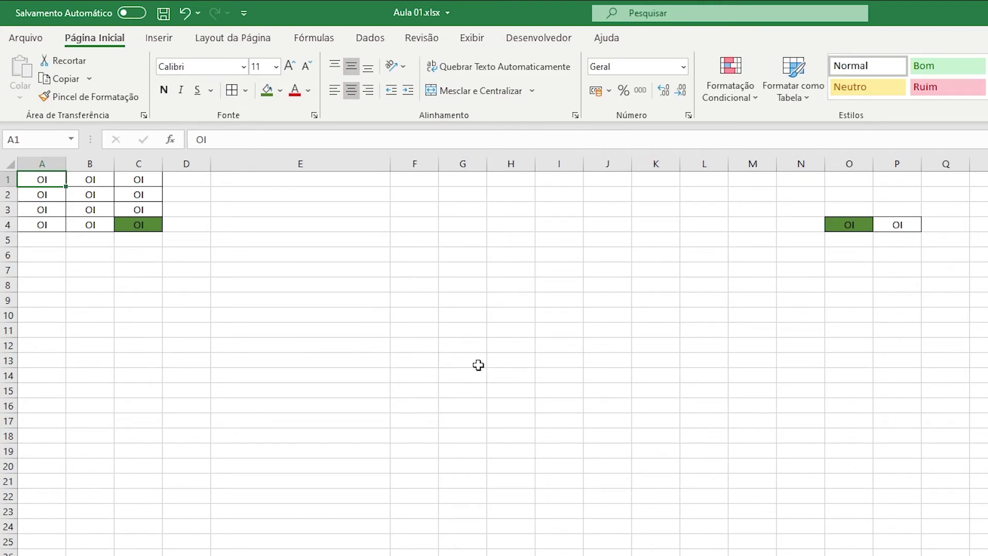
Step: Enter the formula =SOMA(5+5) in cell B7
key(Right)
key(Down)
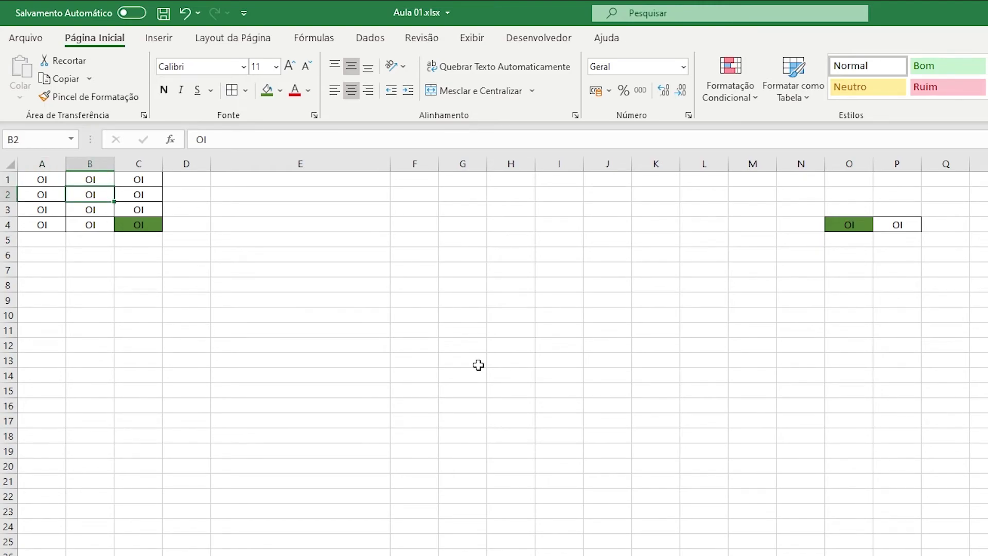
key(Down)
key(Down)
key(Down)
key(Down)
key(Down)
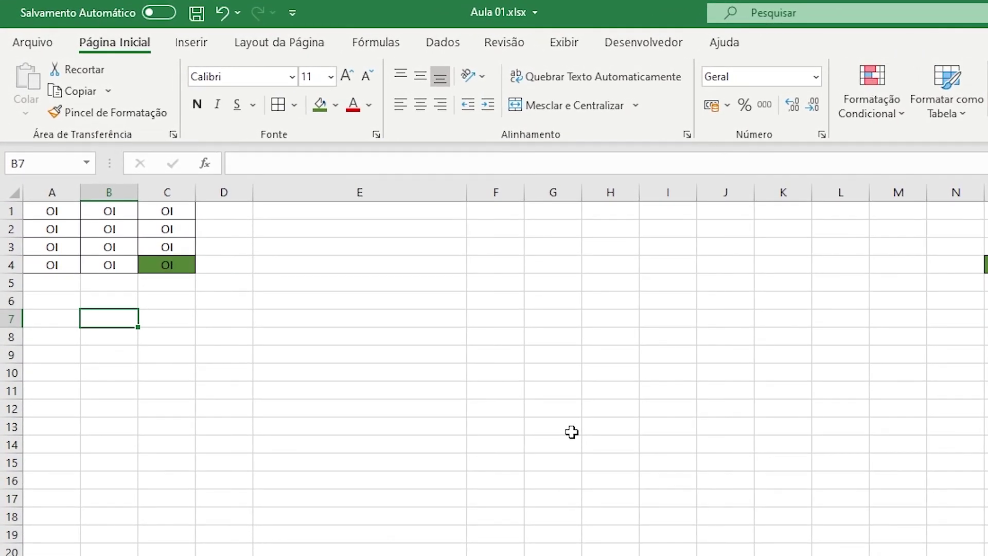
text(=soma)
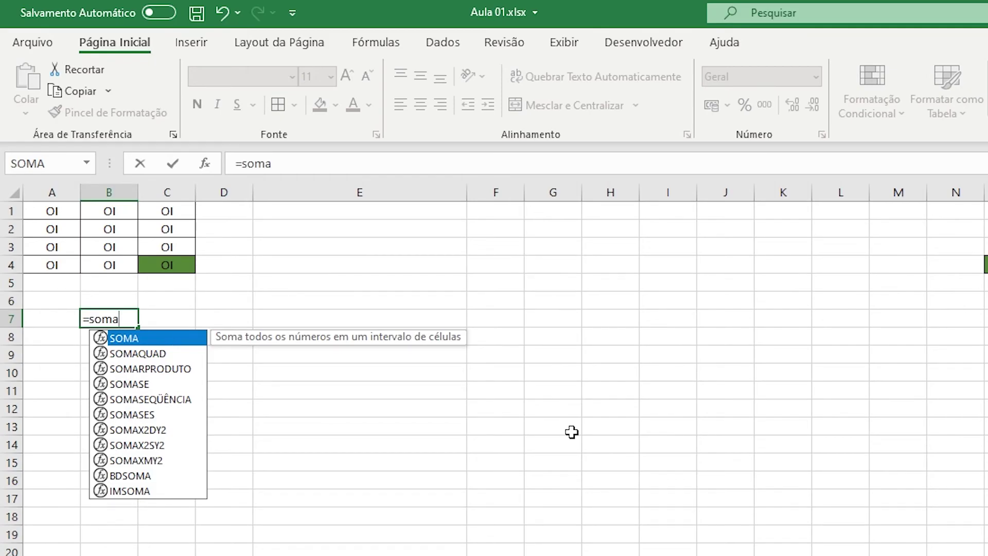
key(Tab)
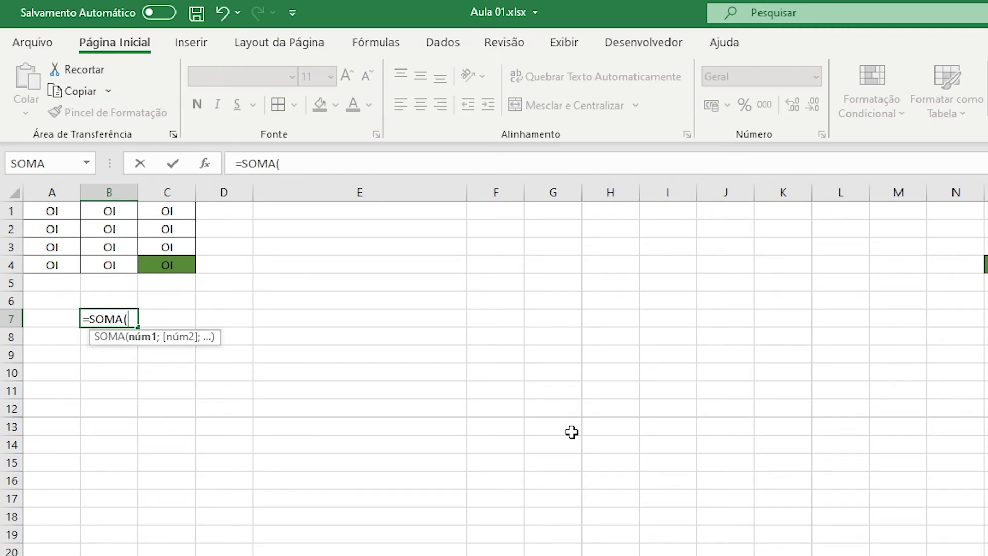
text(5+5))
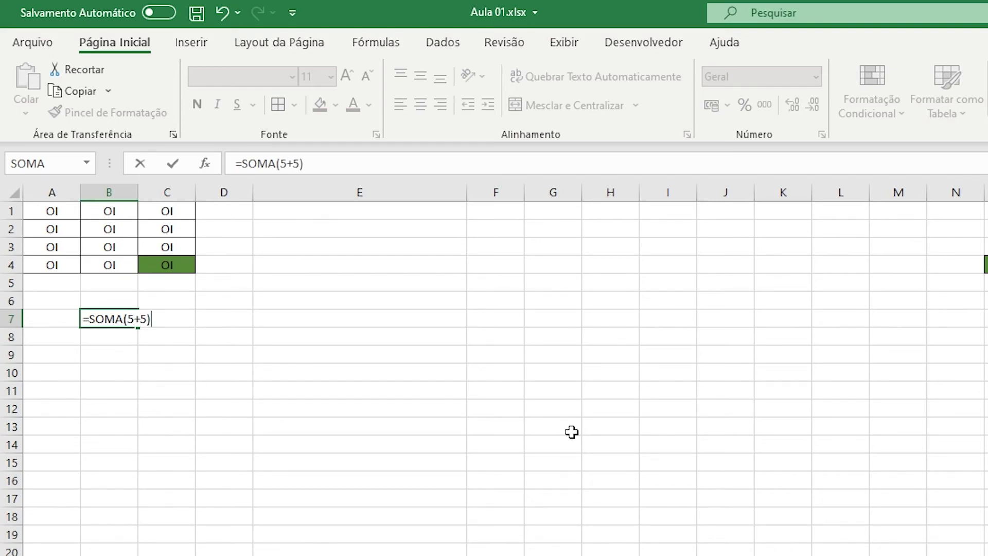
key(Return)
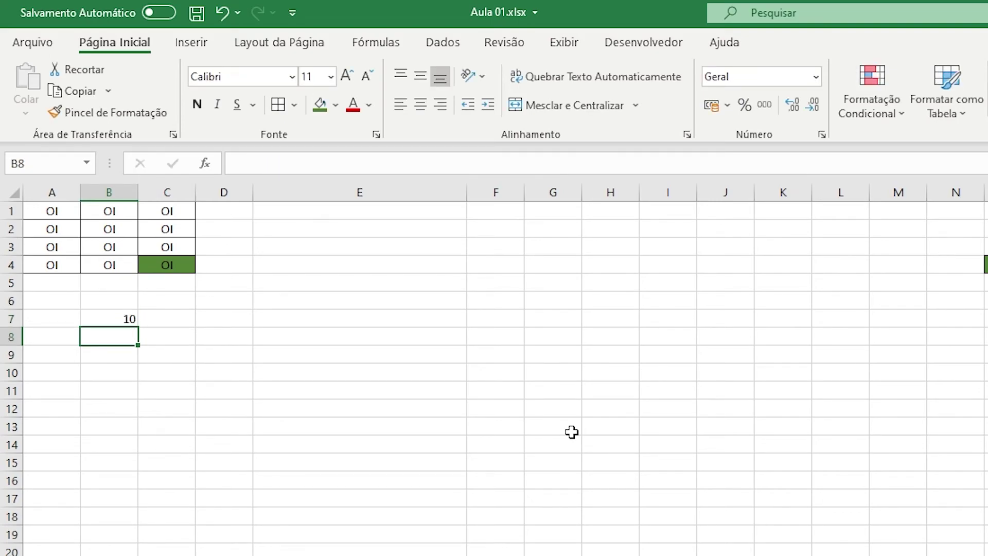
Step: Enter the numbers 5, 2, 4 and 3 in cells F6 to F9, one per row
key(Right)
key(Up)
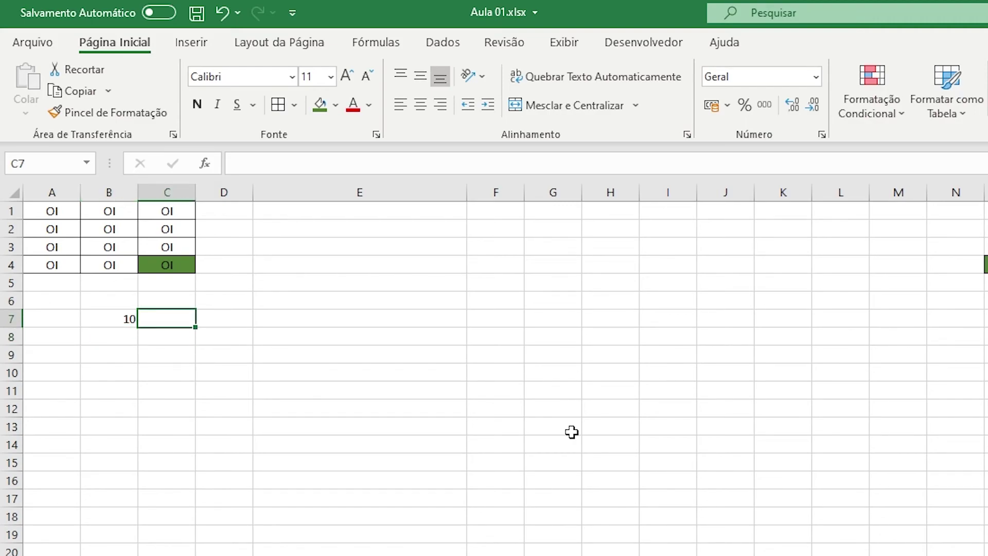
key(Right)
key(Up)
key(Left)
key(Right)
key(Right)
key(Right)
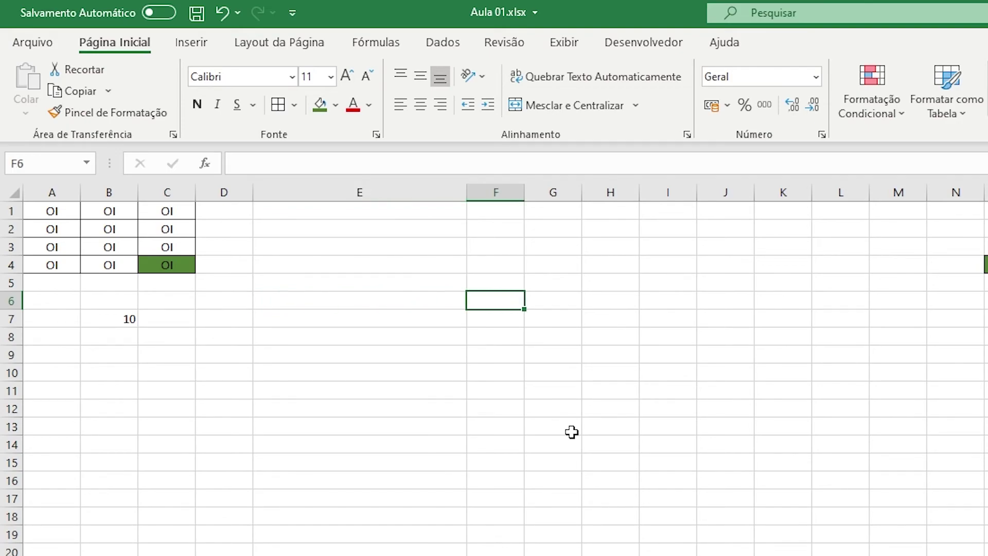
key(Down)
key(Up)
text(5)
key(Return)
text(2)
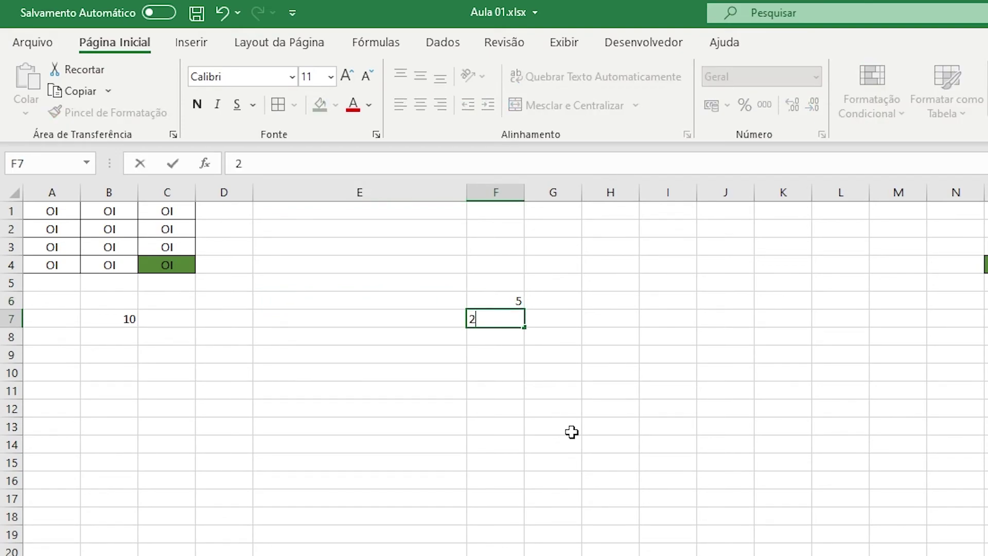
key(Return)
key(Down)
text(3)
key(Return)
key(Up)
key(Up)
text(4)
key(Return)
key(Up)
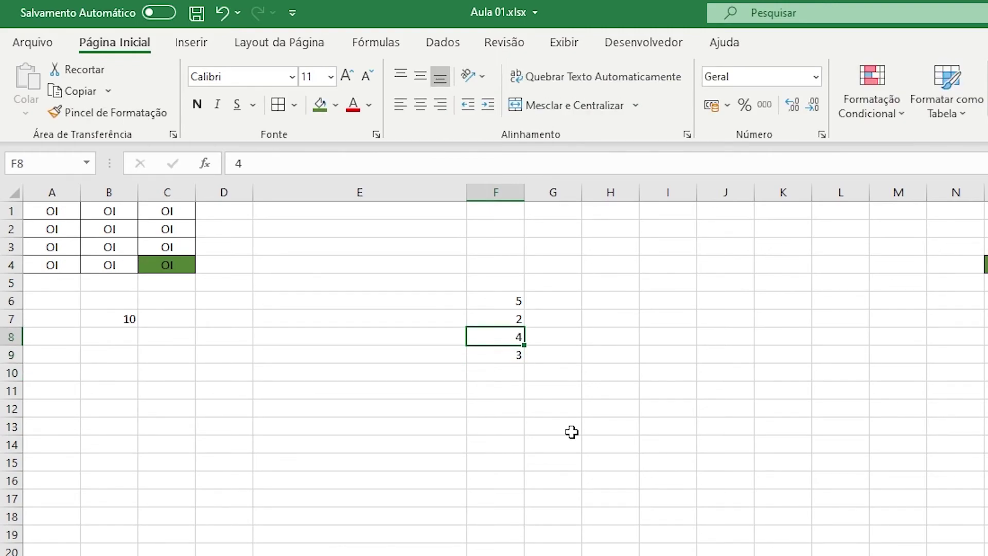
Step: Replace the formula in B7 with =SOMA(F6:F9) to add up the column of numbers
key(Up)
key(shift+Down)
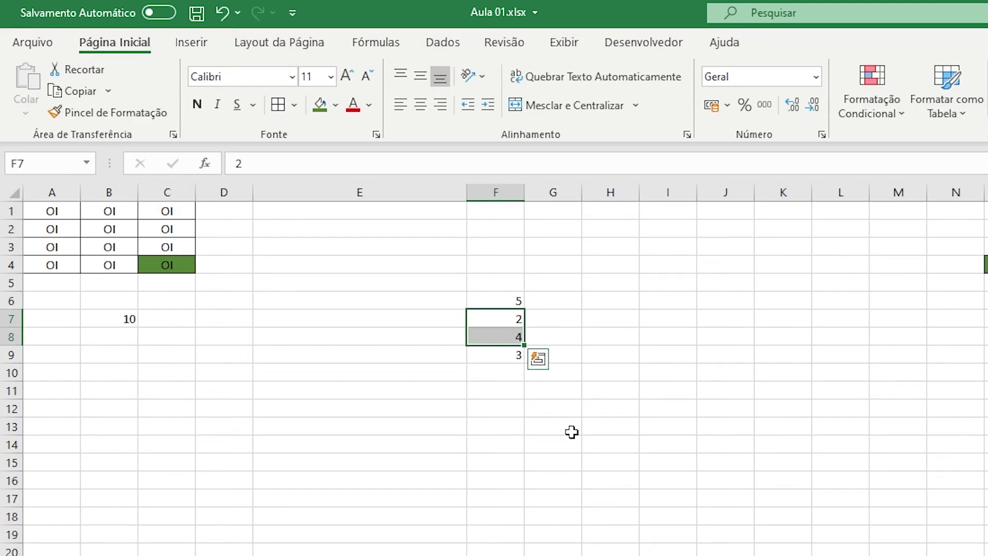
key(Down)
key(Down)
key(Left)
key(Up)
key(Left)
key(Right)
key(Right)
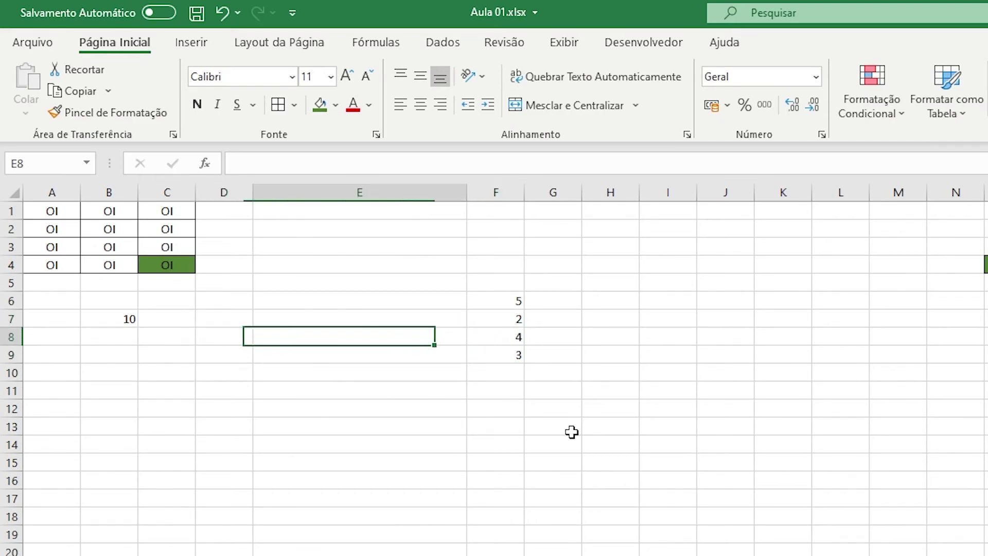
key(Up)
key(Left)
key(Left)
key(Left)
key(Left)
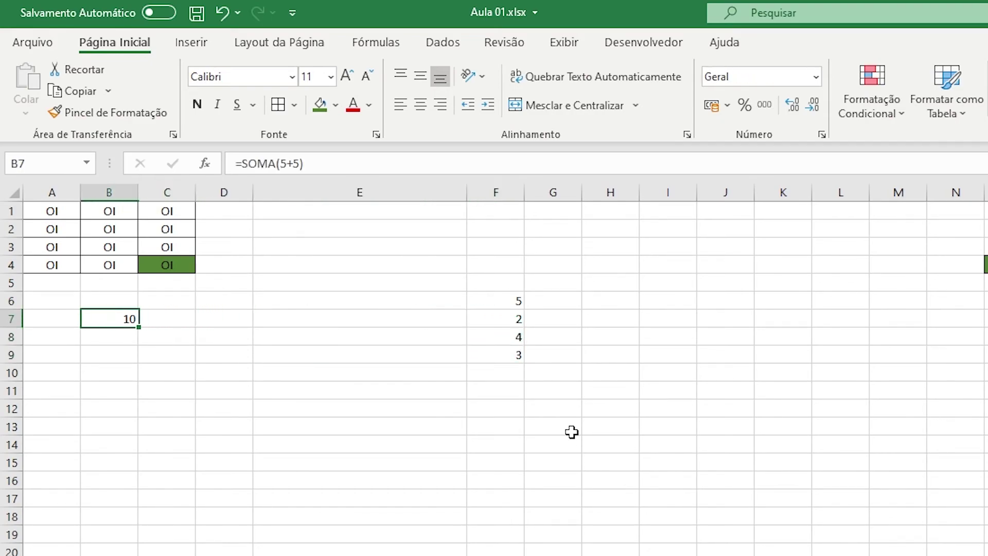
text(=soma)
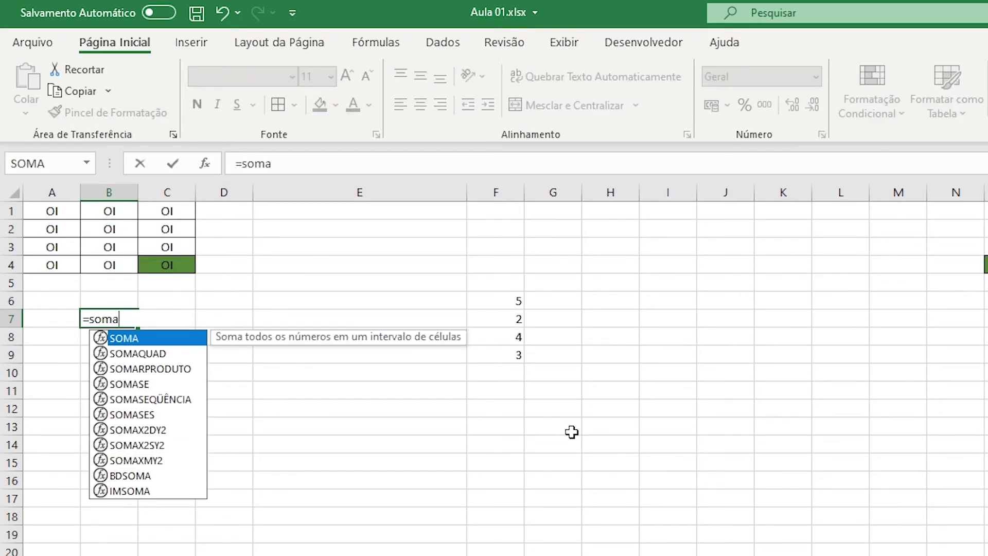
key(Tab)
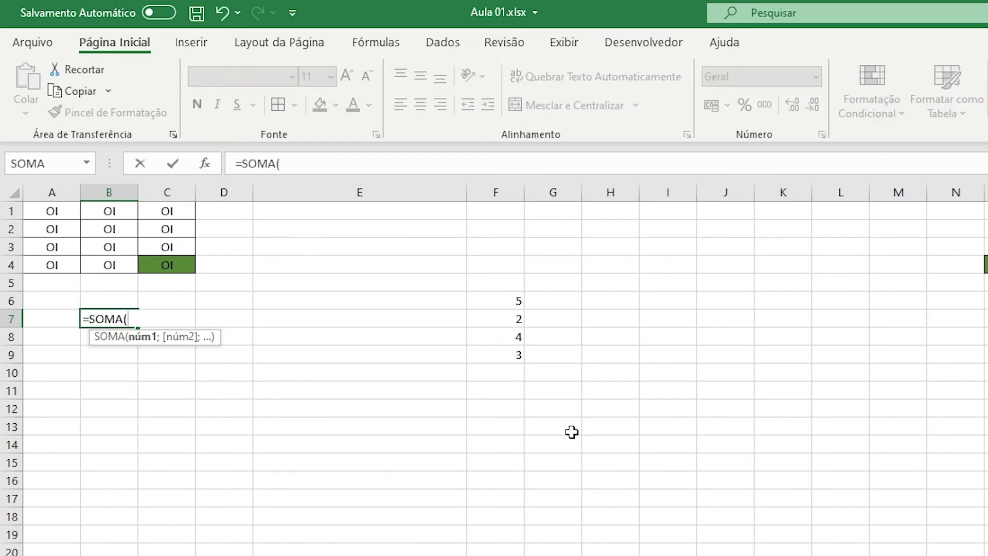
key(Right)
key(Right)
key(Right)
key(Right)
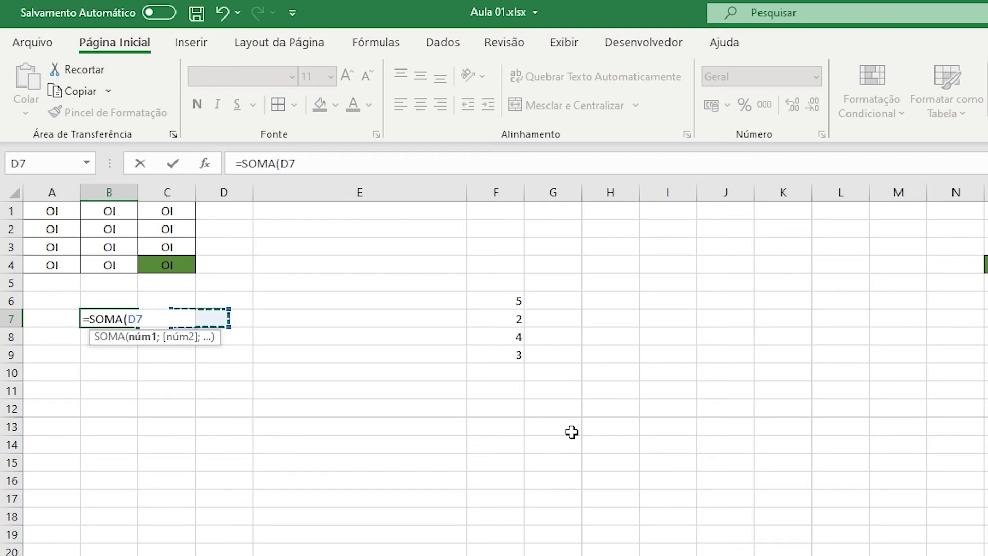
key(Up)
key(Down)
key(Up)
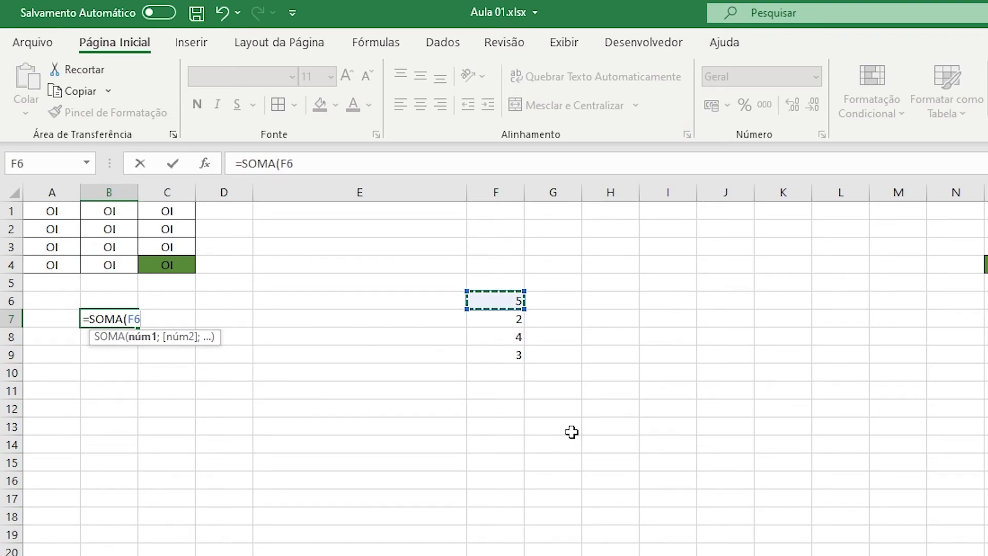
key(shift+Down)
key(shift+Down)
key(shift+Down)
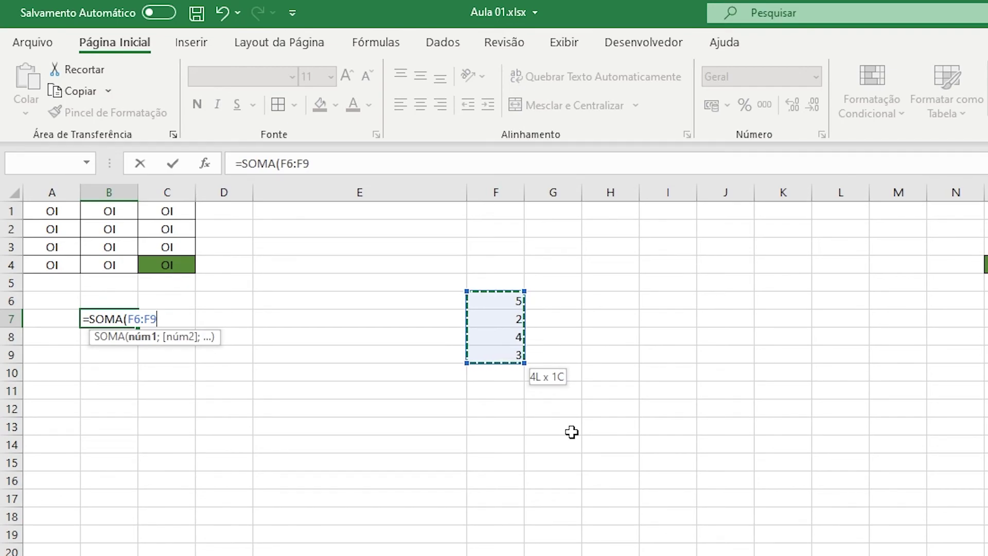
text())
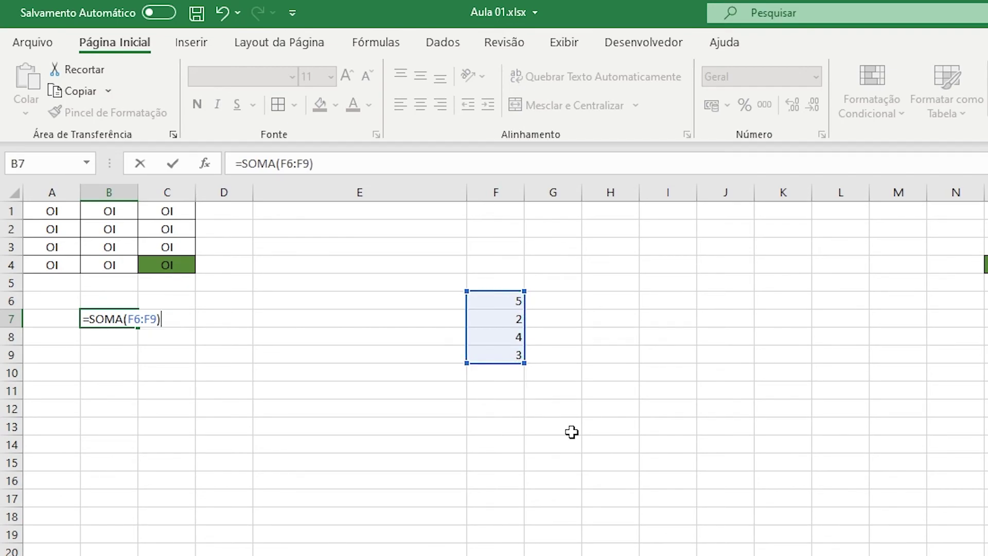
key(Return)
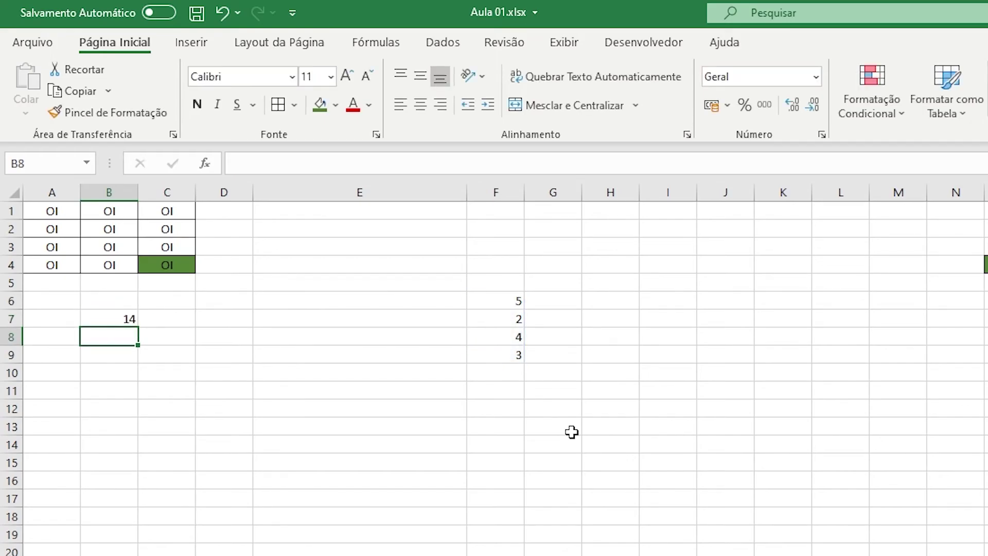
Step: Enter the formula =F6-F7 in cell H6 to subtract the second number from the first
key(Up)
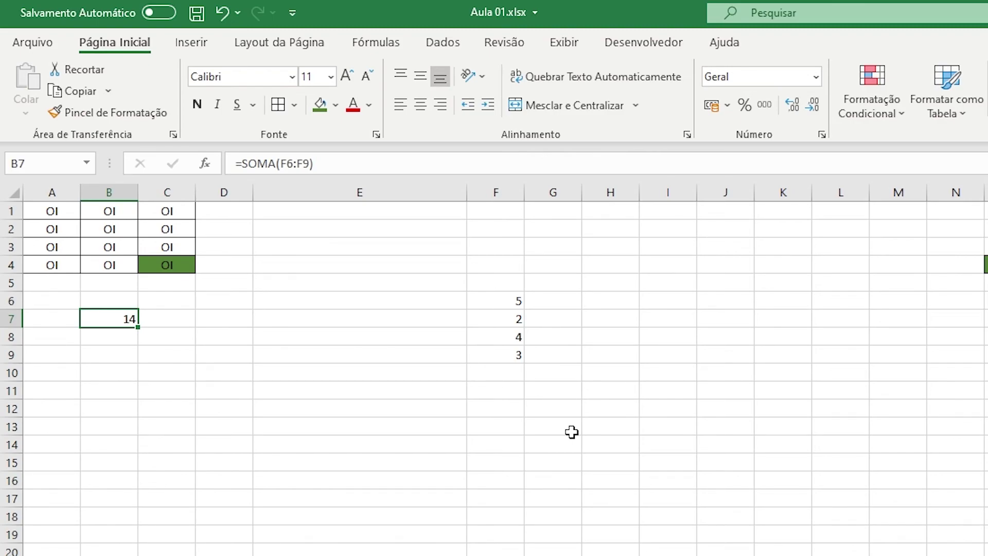
key(Right)
key(Right)
key(Right)
key(Right)
key(Right)
key(Right)
key(Right)
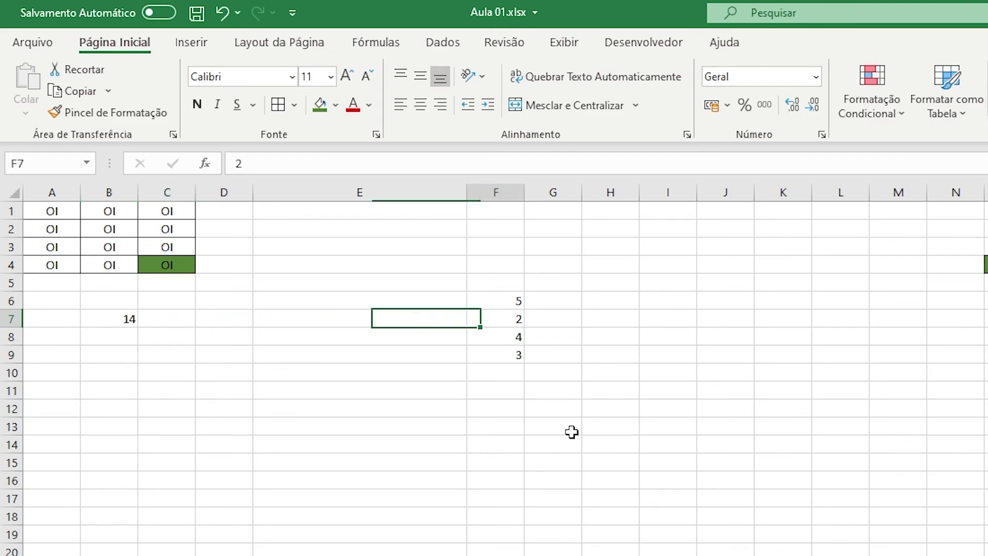
key(Up)
key(Left)
key(Left)
key(Right)
key(Down)
key(Up)
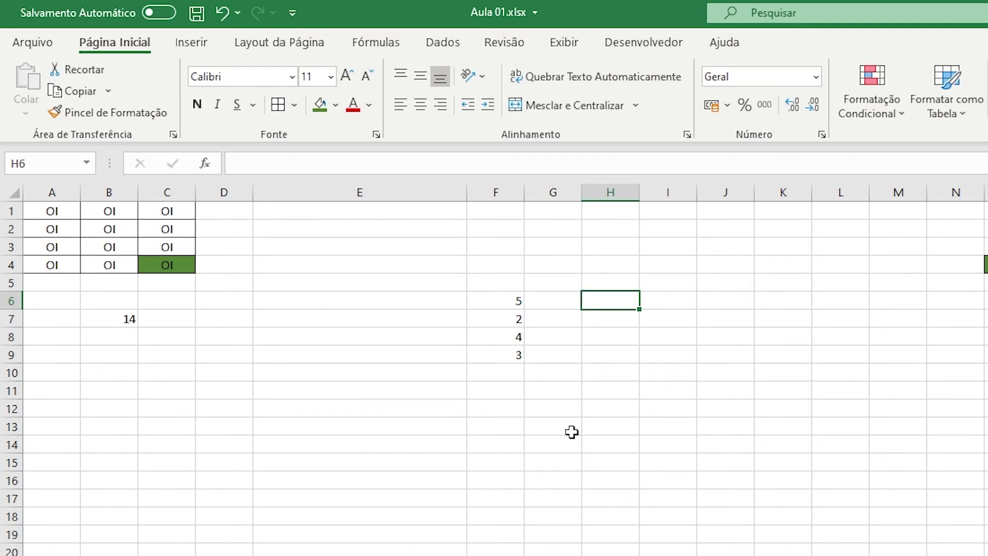
text(=)
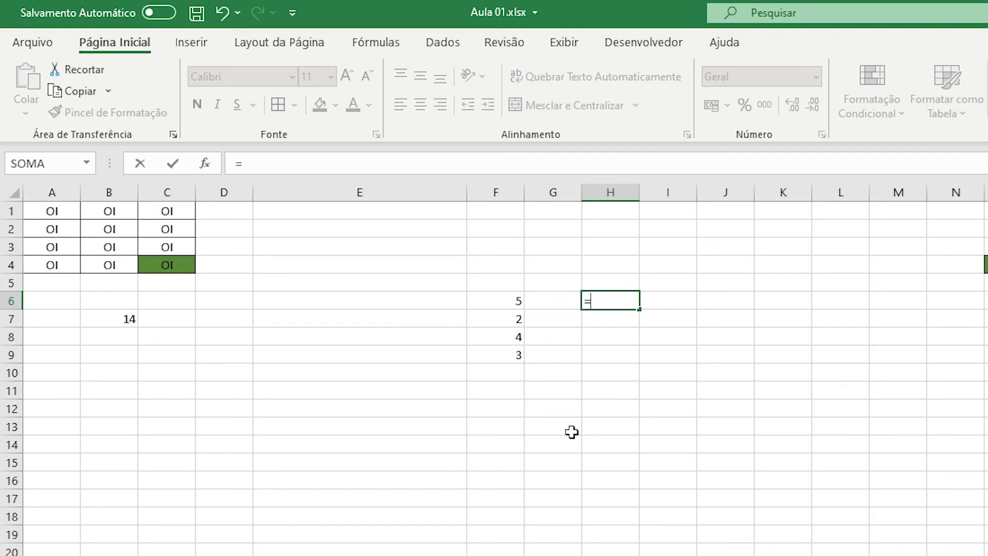
key(Left)
key(Left)
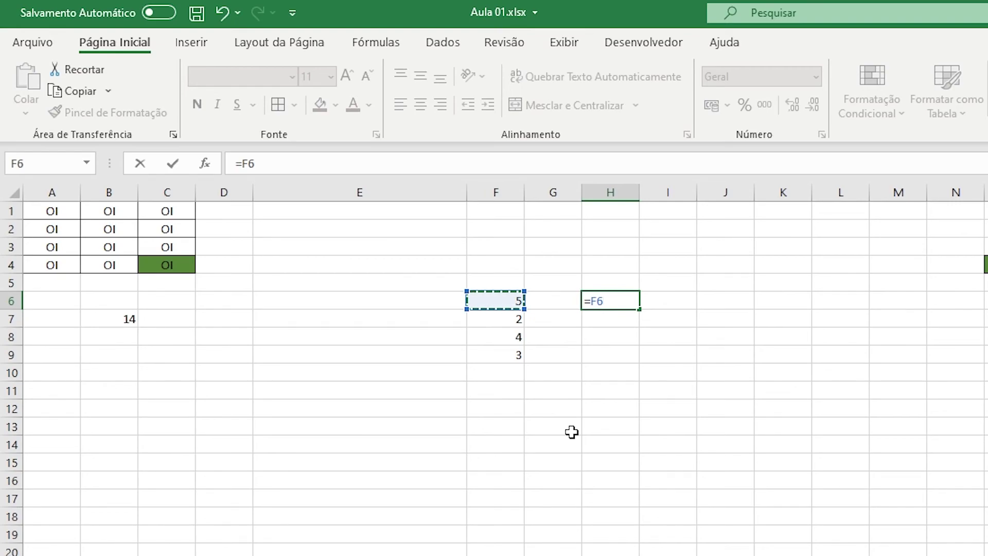
text(-)
key(Left)
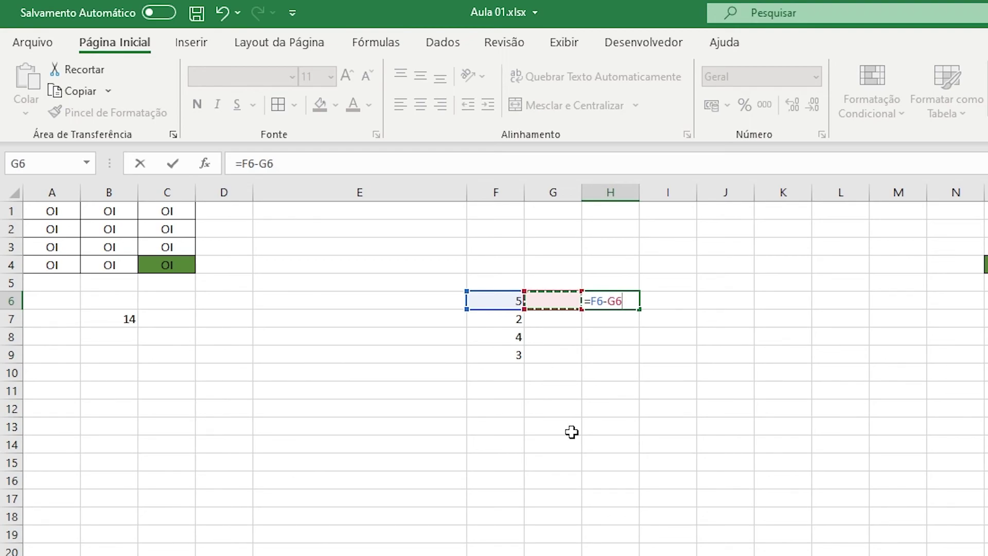
key(Left)
key(Down)
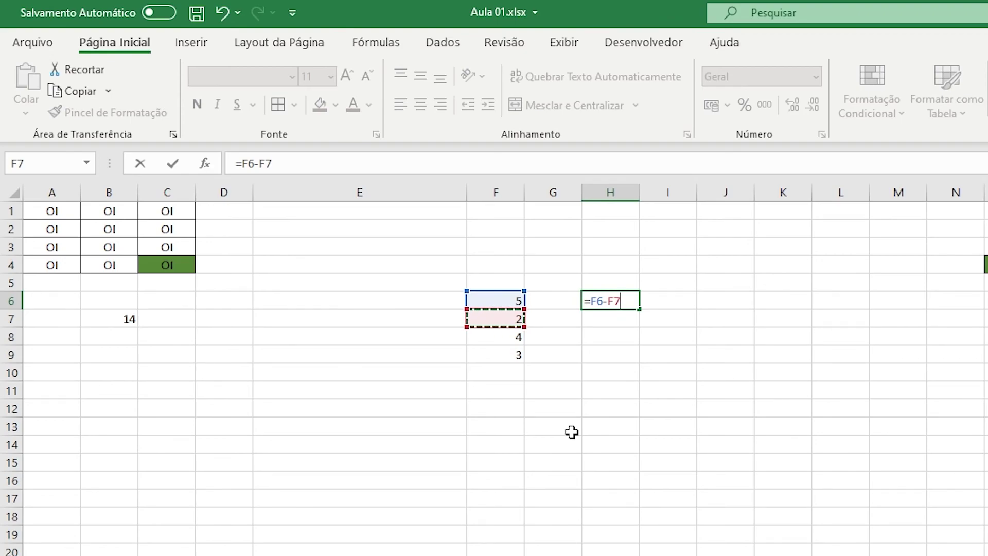
key(Return)
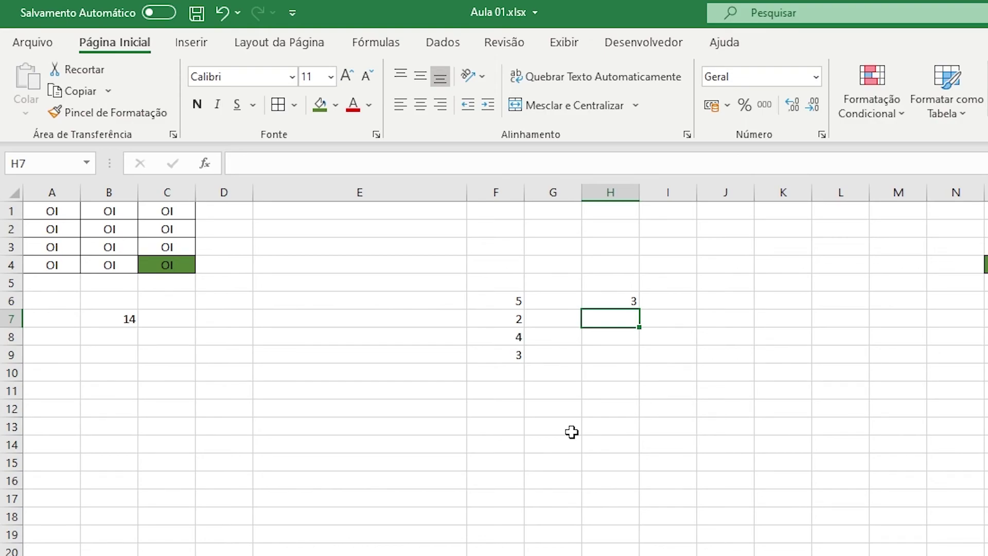
Step: Enter the formula =F6*F7 in cell I6 to multiply the first two numbers
key(Right)
key(Up)
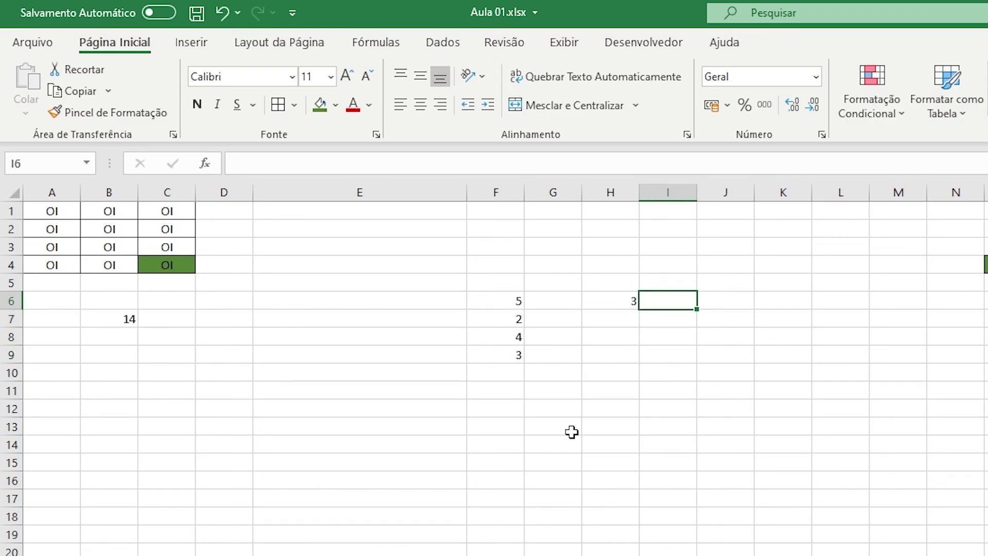
text(=)
key(Left)
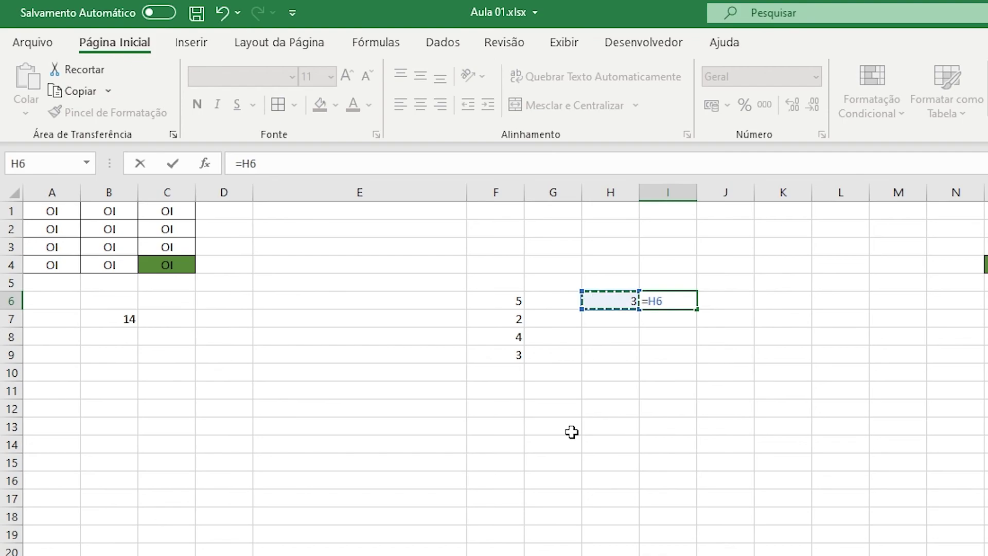
key(Left)
key(Left)
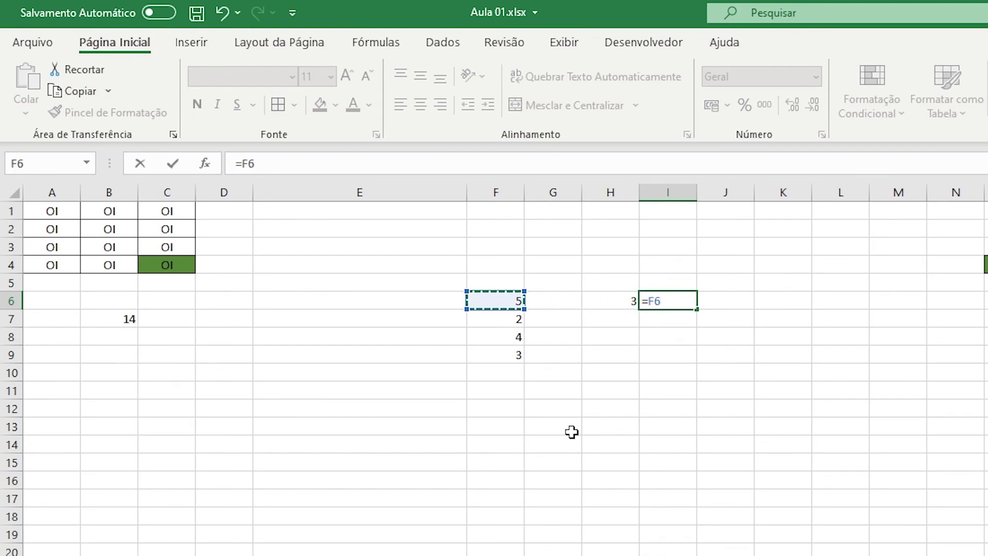
text(*)
key(Left)
key(Left)
key(Down)
key(Left)
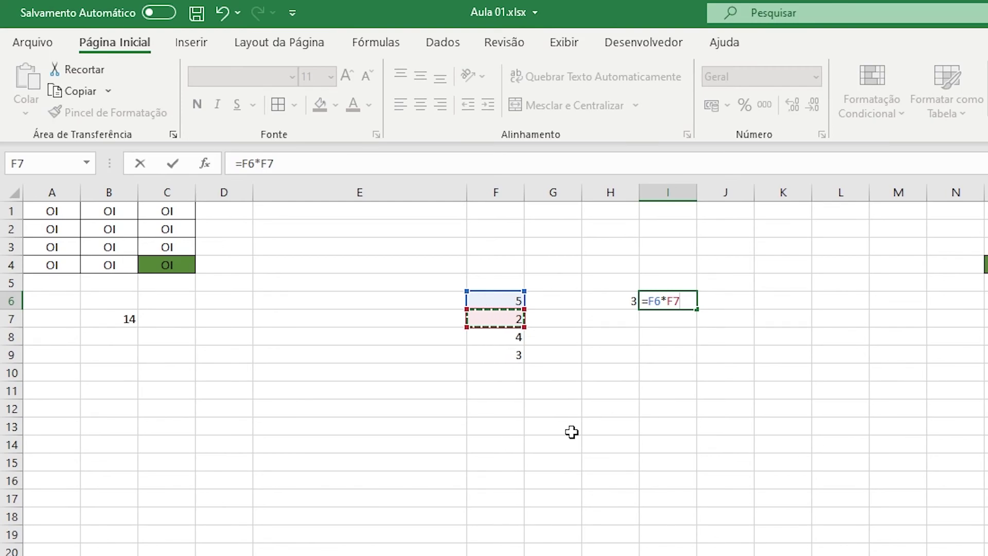
key(Return)
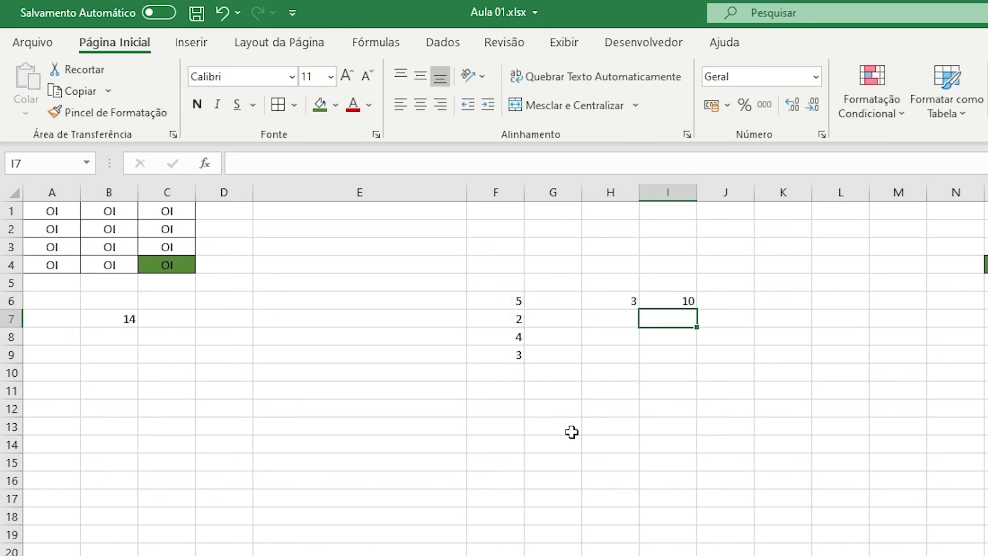
Step: Enter the formula =F6/F7 in cell J6 to divide the first number by the second
key(Right)
key(Up)
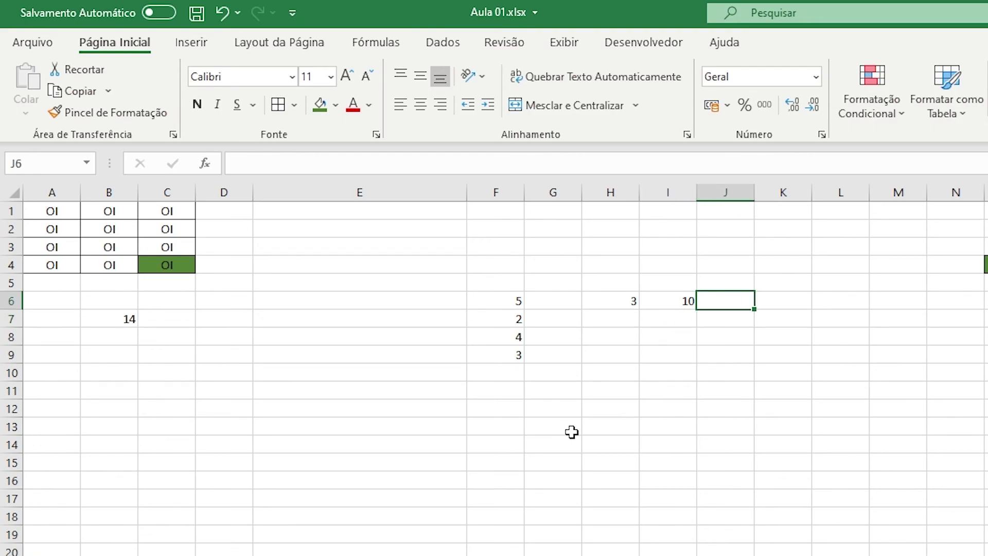
text(=)
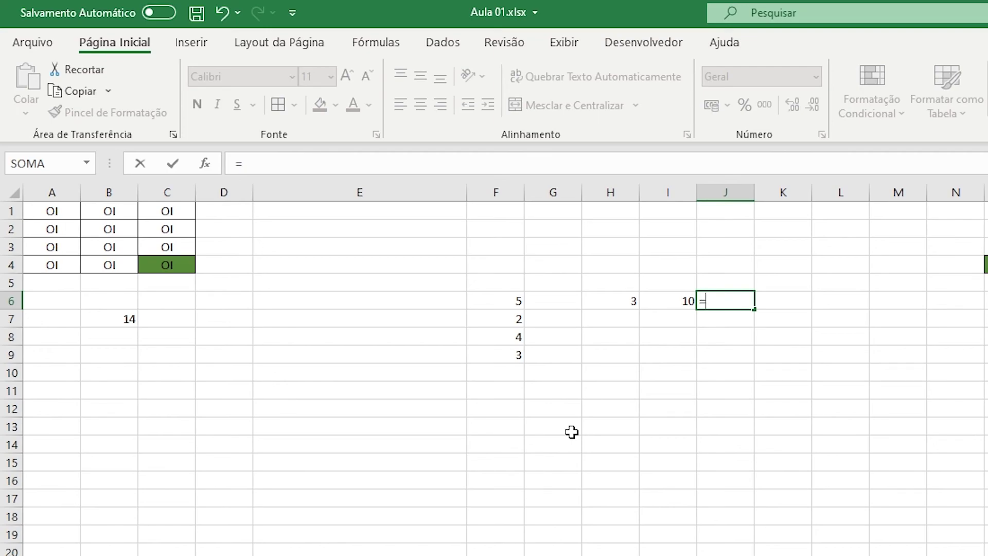
key(Left)
key(Left)
key(Left)
key(Left)
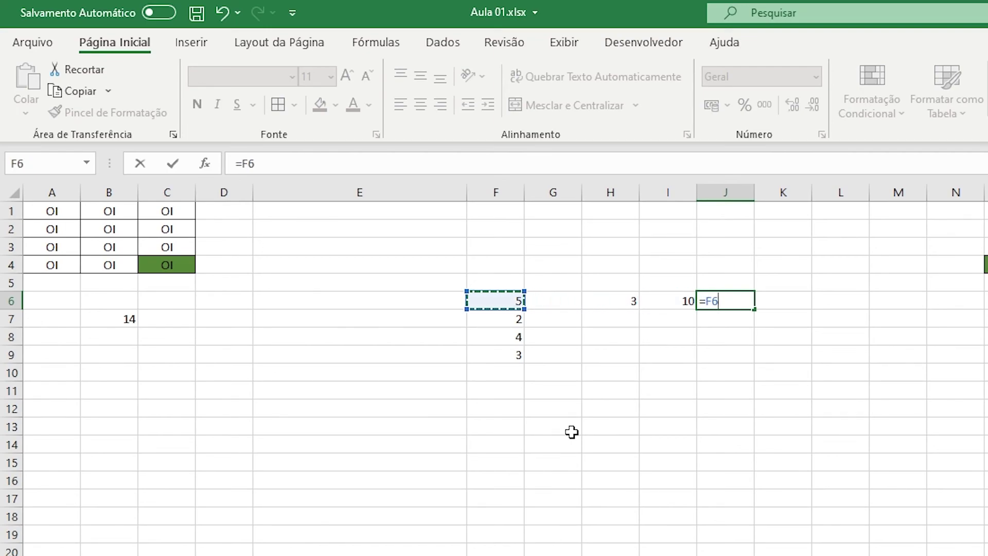
text(/)
key(Left)
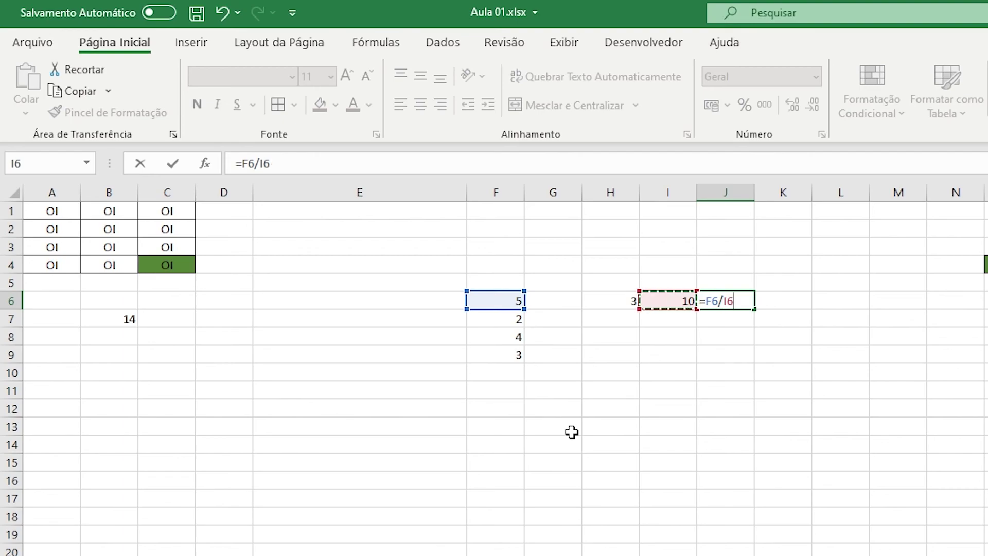
key(Down)
key(Left)
key(Left)
key(Left)
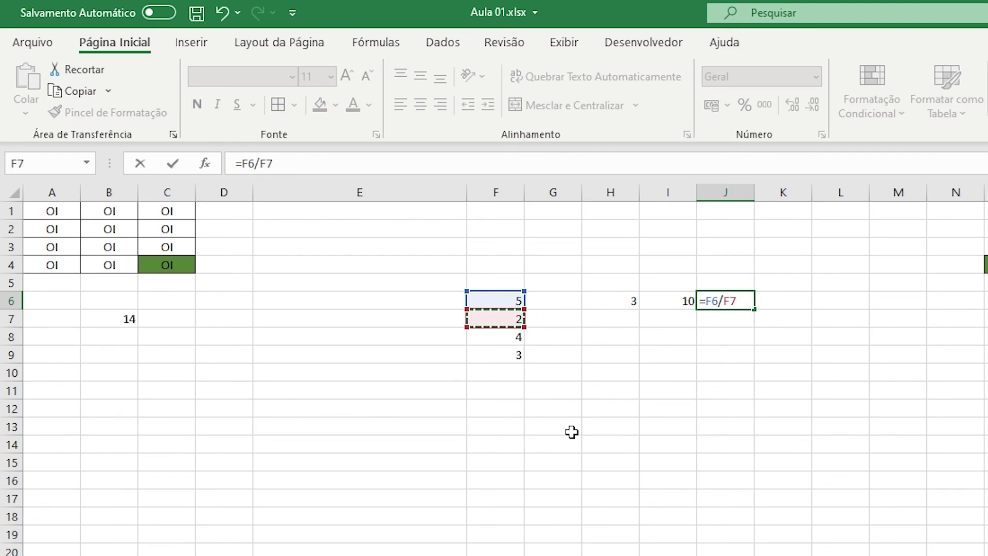
key(Return)
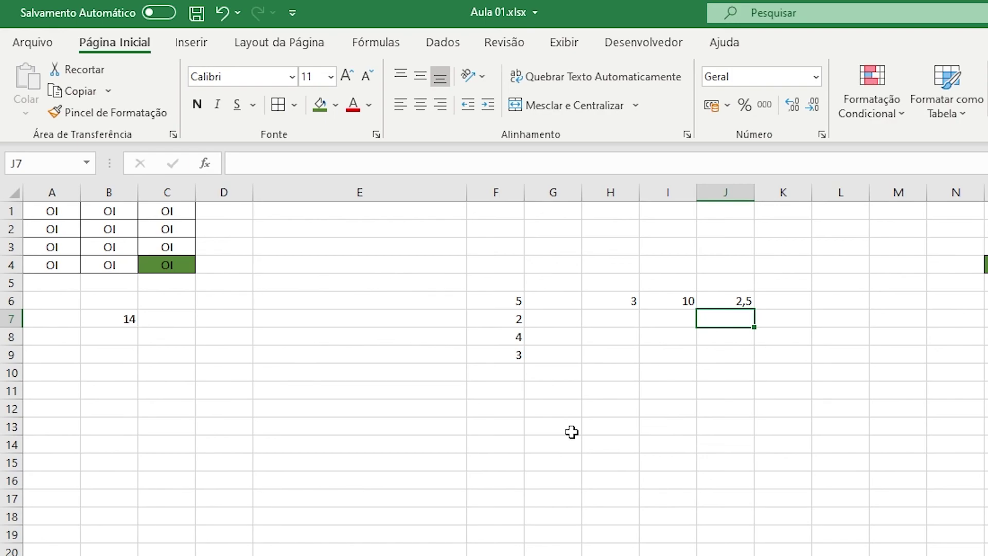
Step: Begin a formula in H7 and compare the function suggestions for names starting with me, mé and med
key(Left)
key(Left)
key(Left)
key(Right)
key(Right)
key(Left)
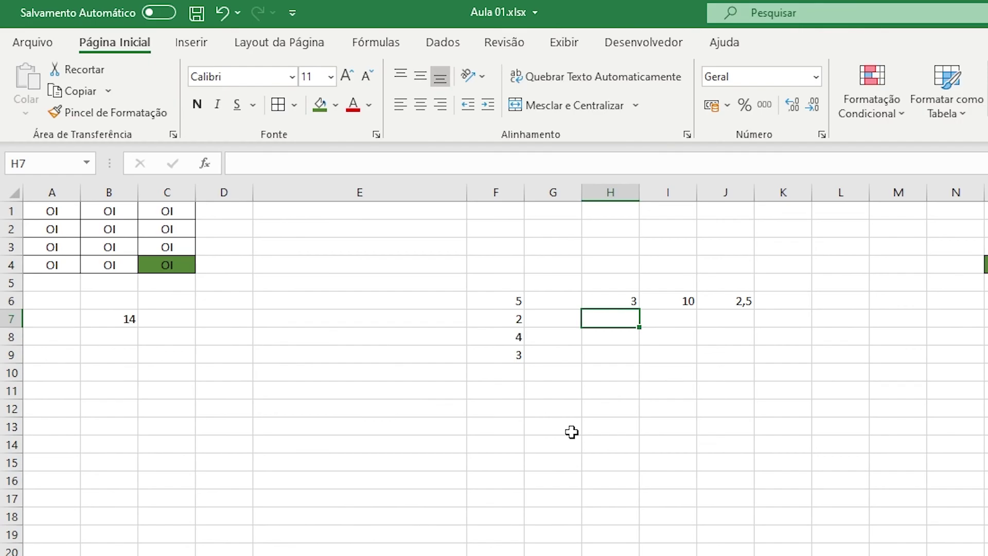
text(=me)
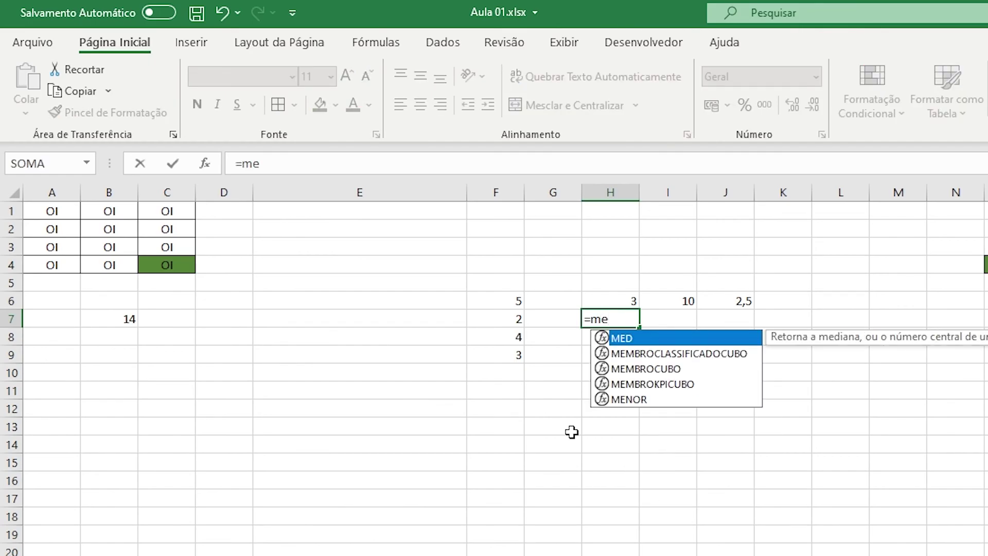
key(BackSpace)
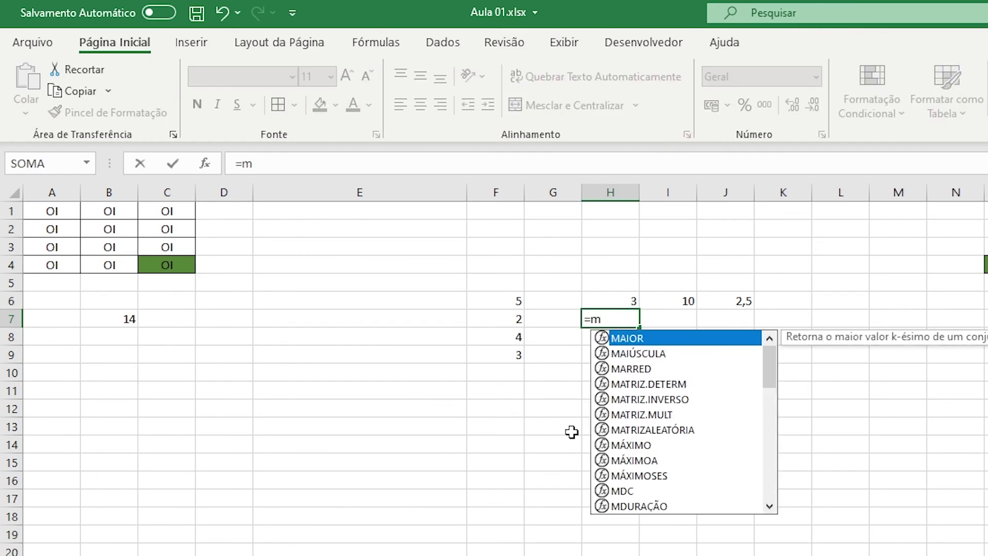
key(BackSpace)
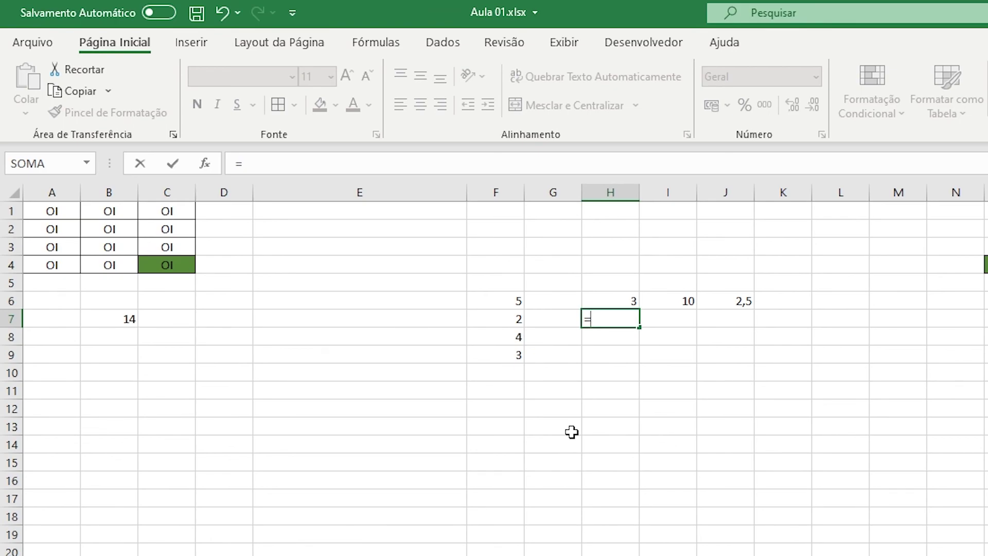
text(mé)
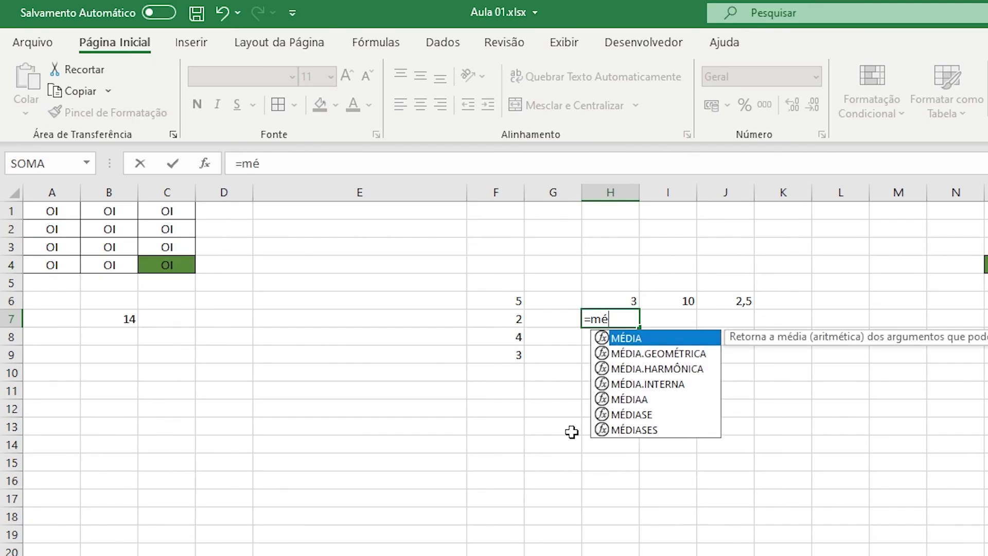
key(BackSpace)
text(é)
key(BackSpace)
text(ed)
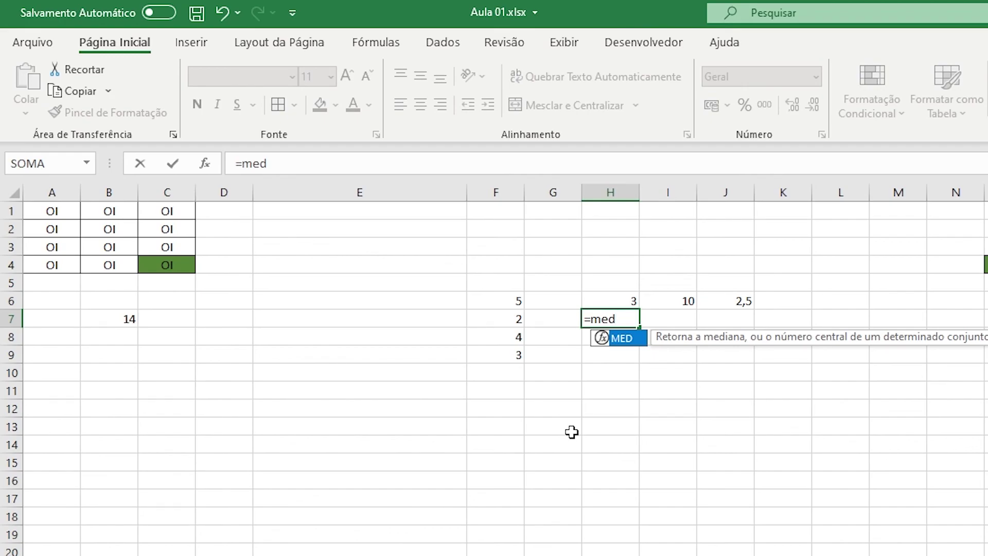
key(BackSpace)
key(BackSpace)
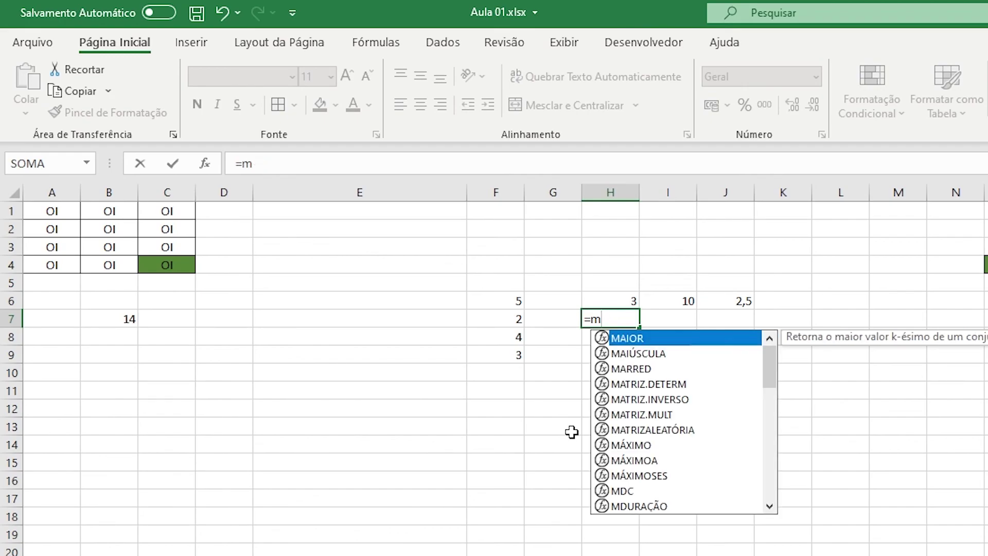
Step: Complete the formula in H7 as =MÉDIA(F6:F9) to average the column of numbers, and select that cell
text(édia)
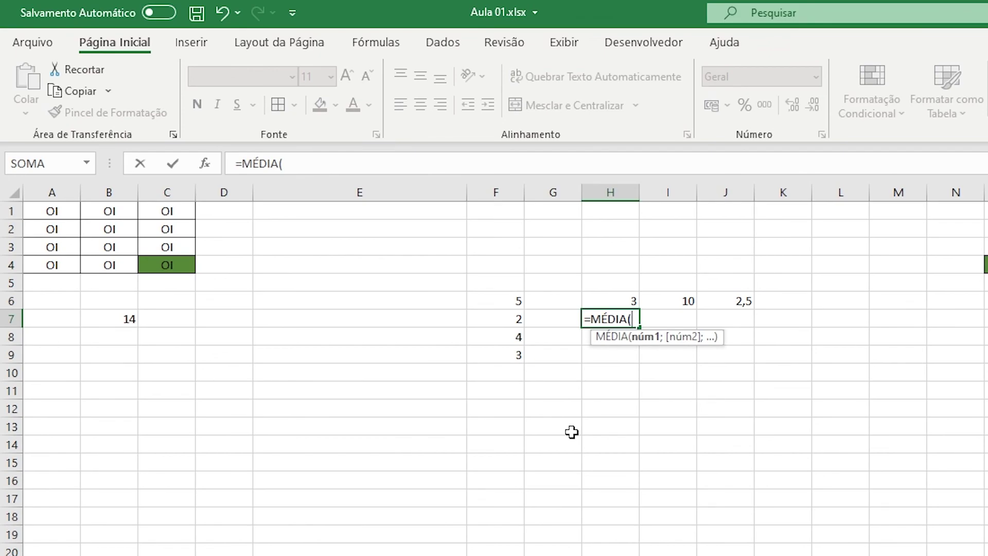
key(Left)
key(Left)
key(Up)
key(shift+Down)
key(shift+Down)
key(shift+Down)
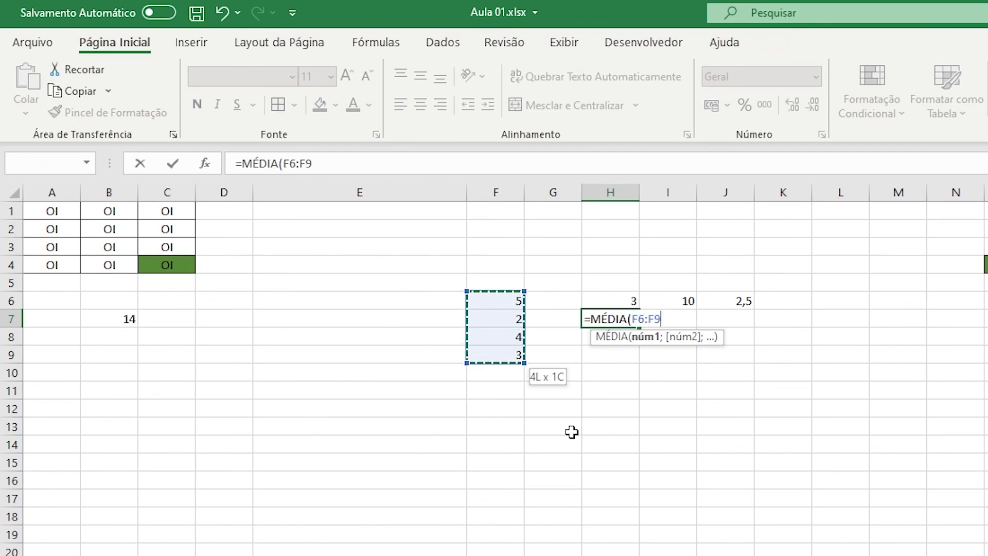
text())
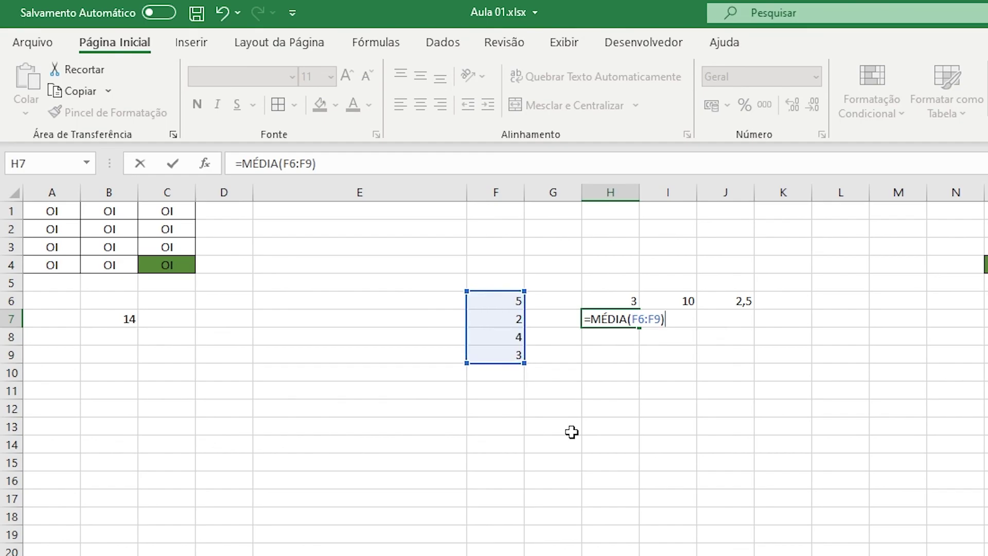
key(Return)
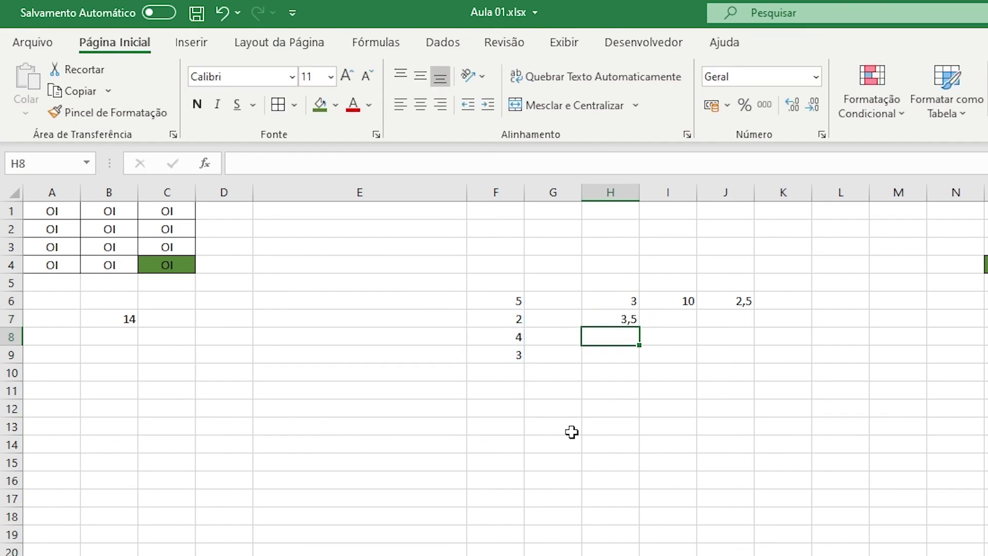
key(Up)
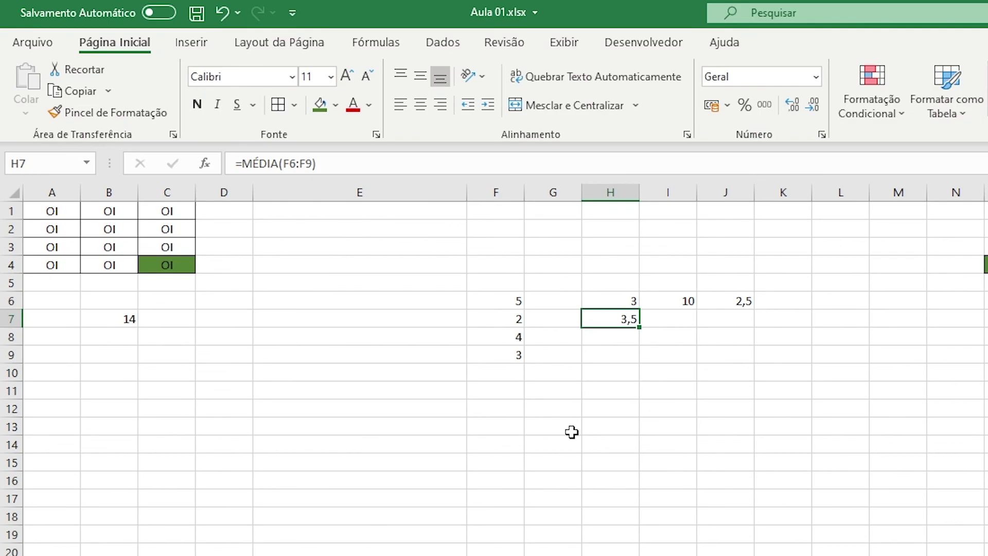
Step: Review the numbers in column F that feed the average in H7, ending on the empty cell H8
key(Left)
key(Left)
key(Up)
key(Right)
key(Down)
key(Down)
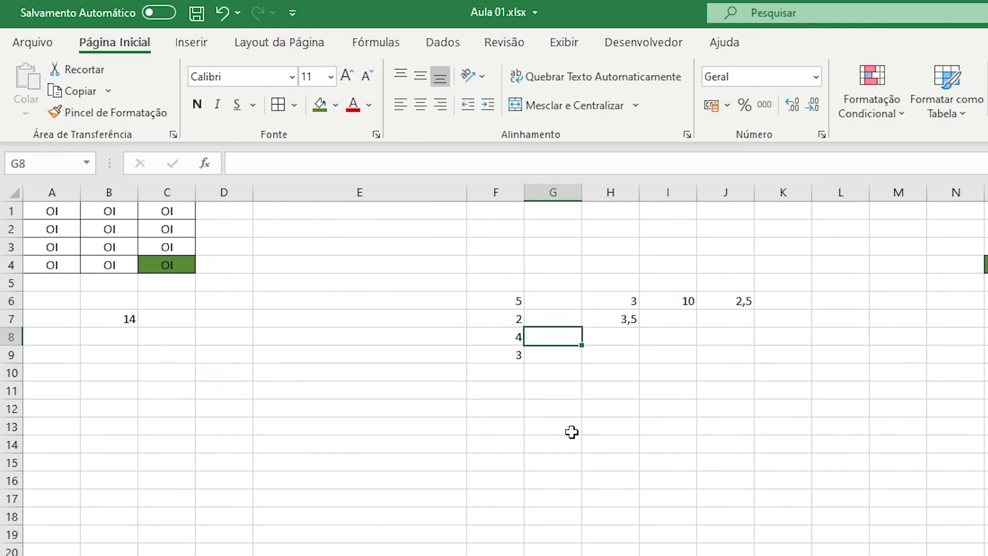
key(Right)
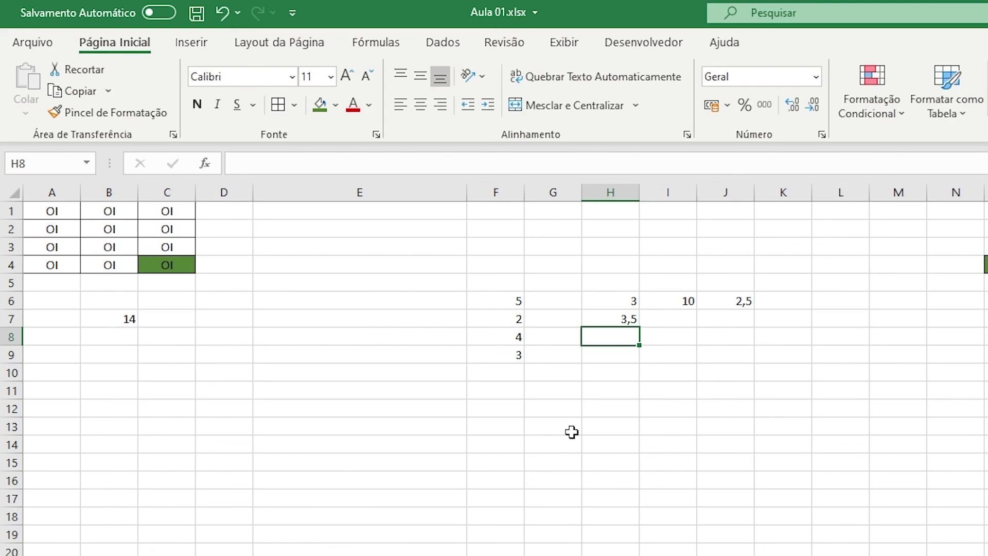
key(Up)
key(Left)
key(Left)
key(Up)
key(Down)
key(Down)
key(Down)
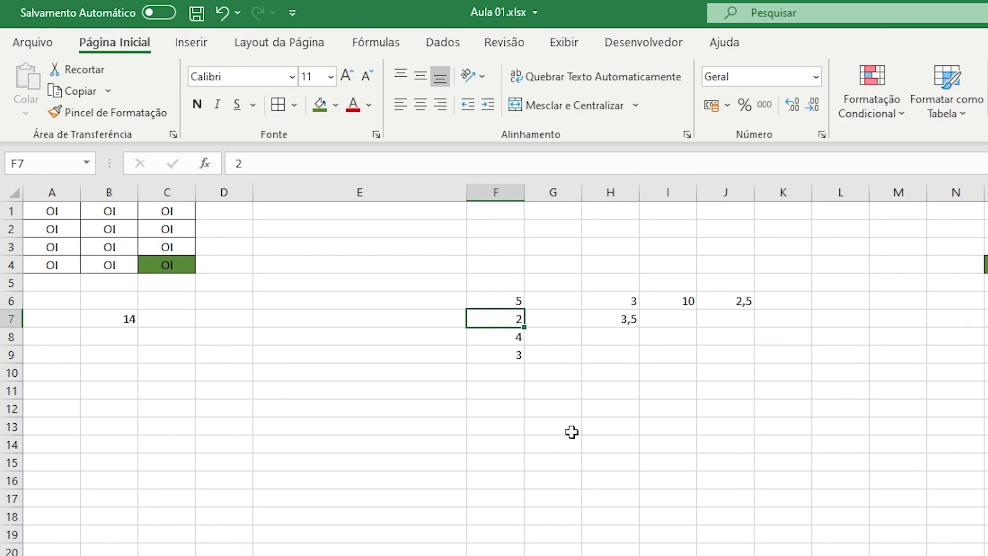
key(Right)
key(Up)
key(Right)
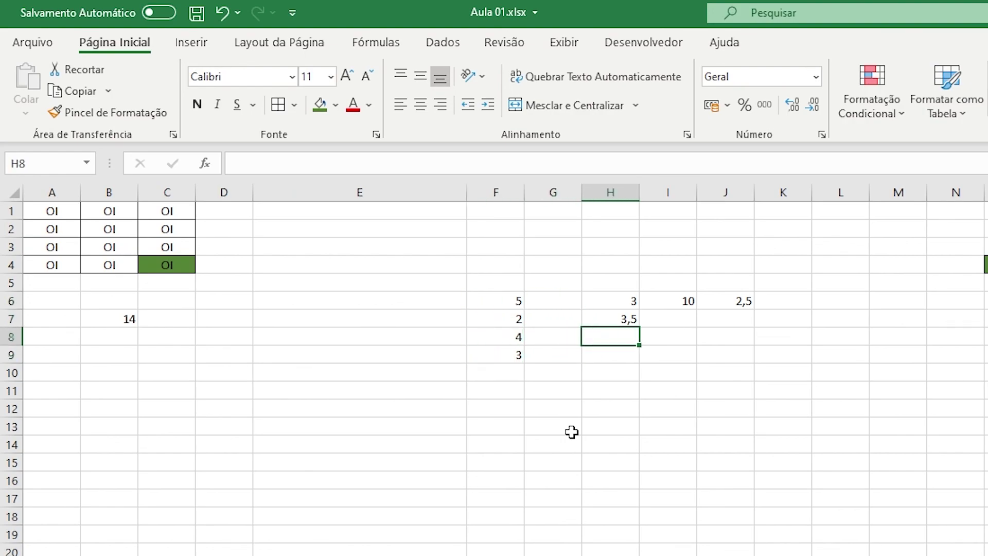
Step: Enter the formula =SOMA(F6:F9)/4 in H8 to calculate the average manually, and select that cell
text(=)
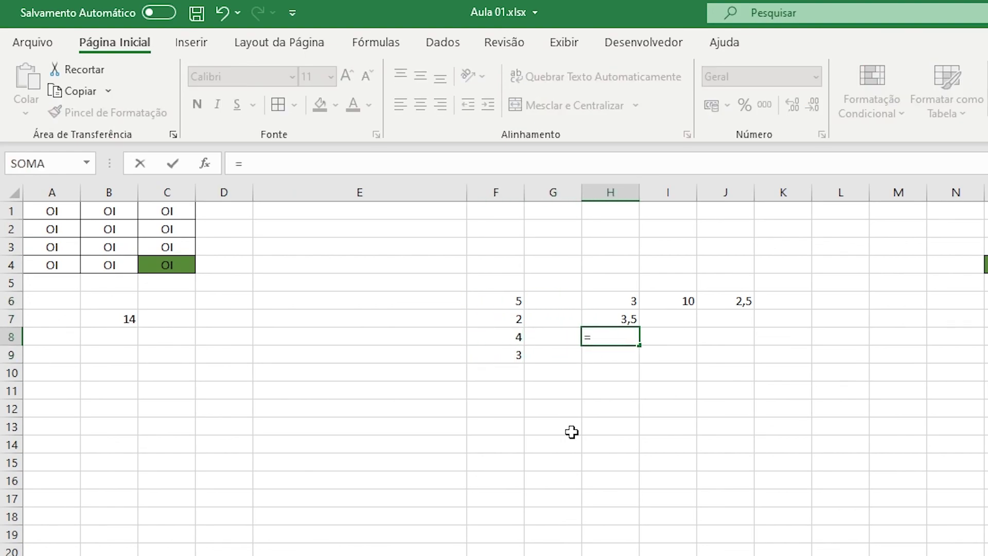
text(som)
key(Tab)
key(Left)
key(Up)
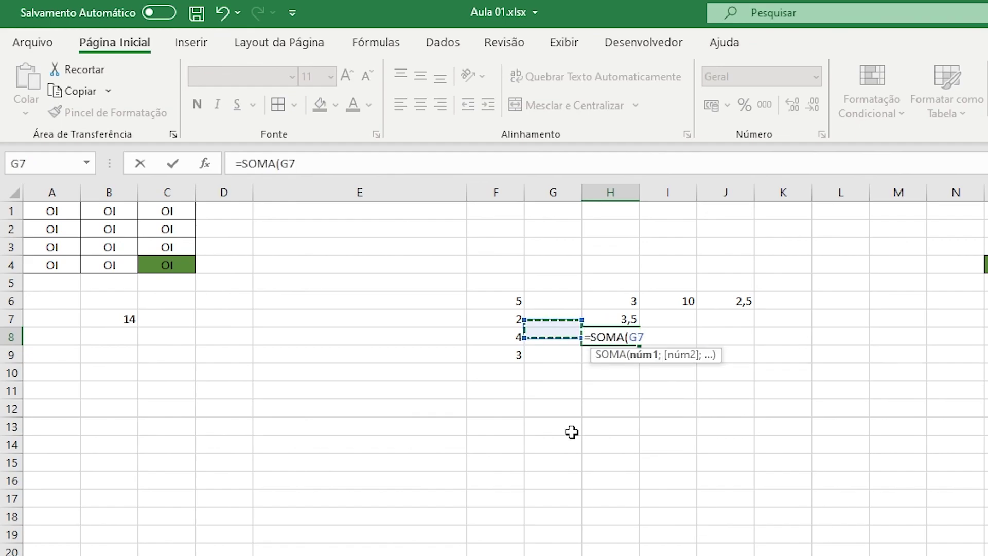
key(Left)
key(Up)
key(shift+Down)
key(shift+Down)
key(shift+Down)
key(shift+Down)
key(shift+Up)
text())
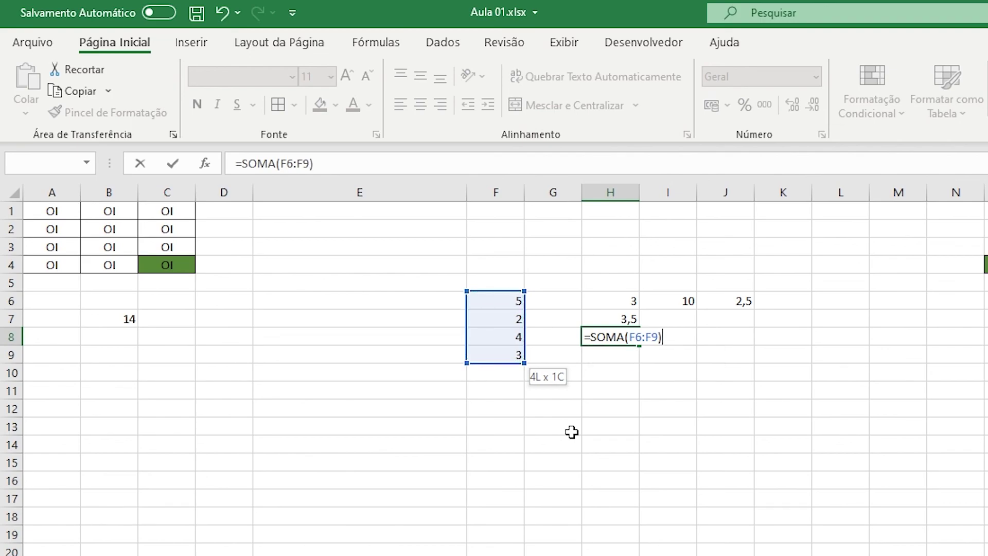
text(/)
text(4)
key(Return)
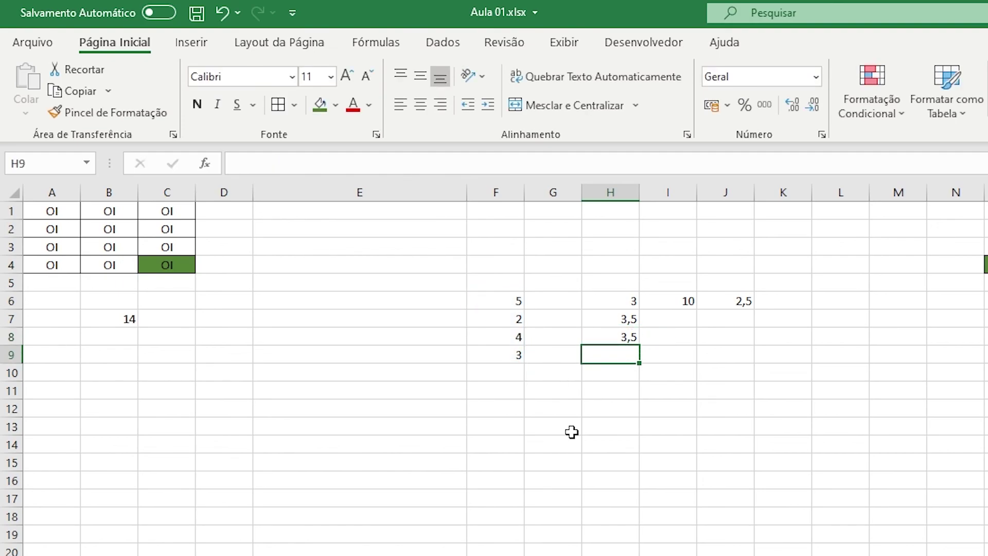
key(Up)
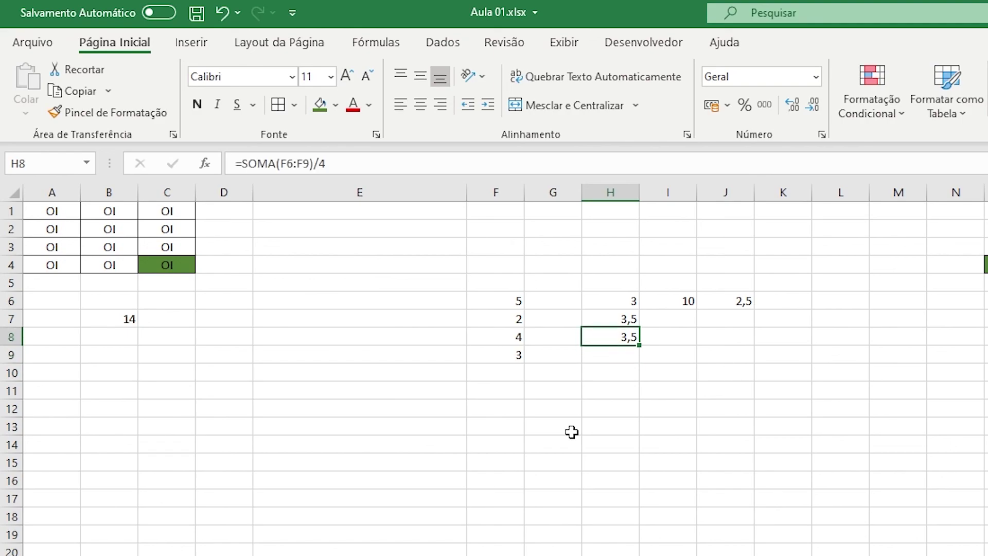